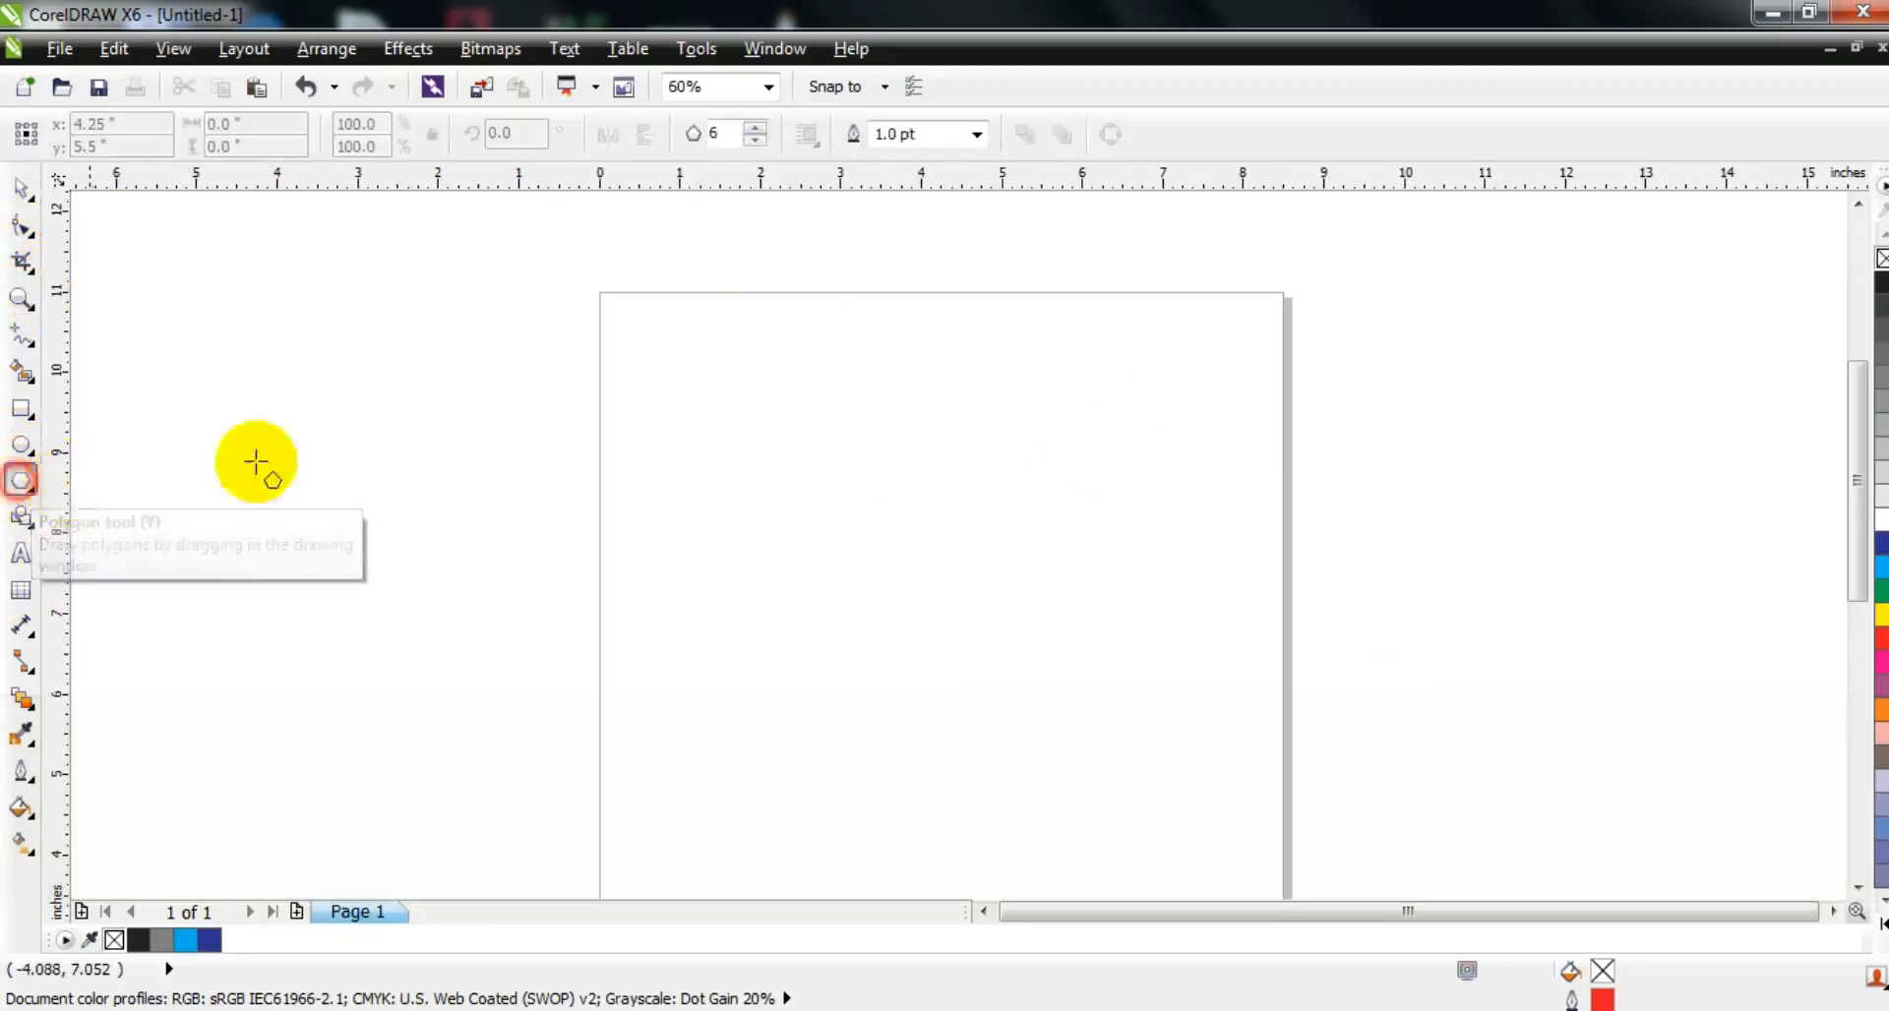
Step: Draw a regular polygon with a 3.0 pt outline on the page, about 3.83 by 4.43 inches, and set it to 3 sides
{"action": "left_click", "coordinate": [977, 135]}
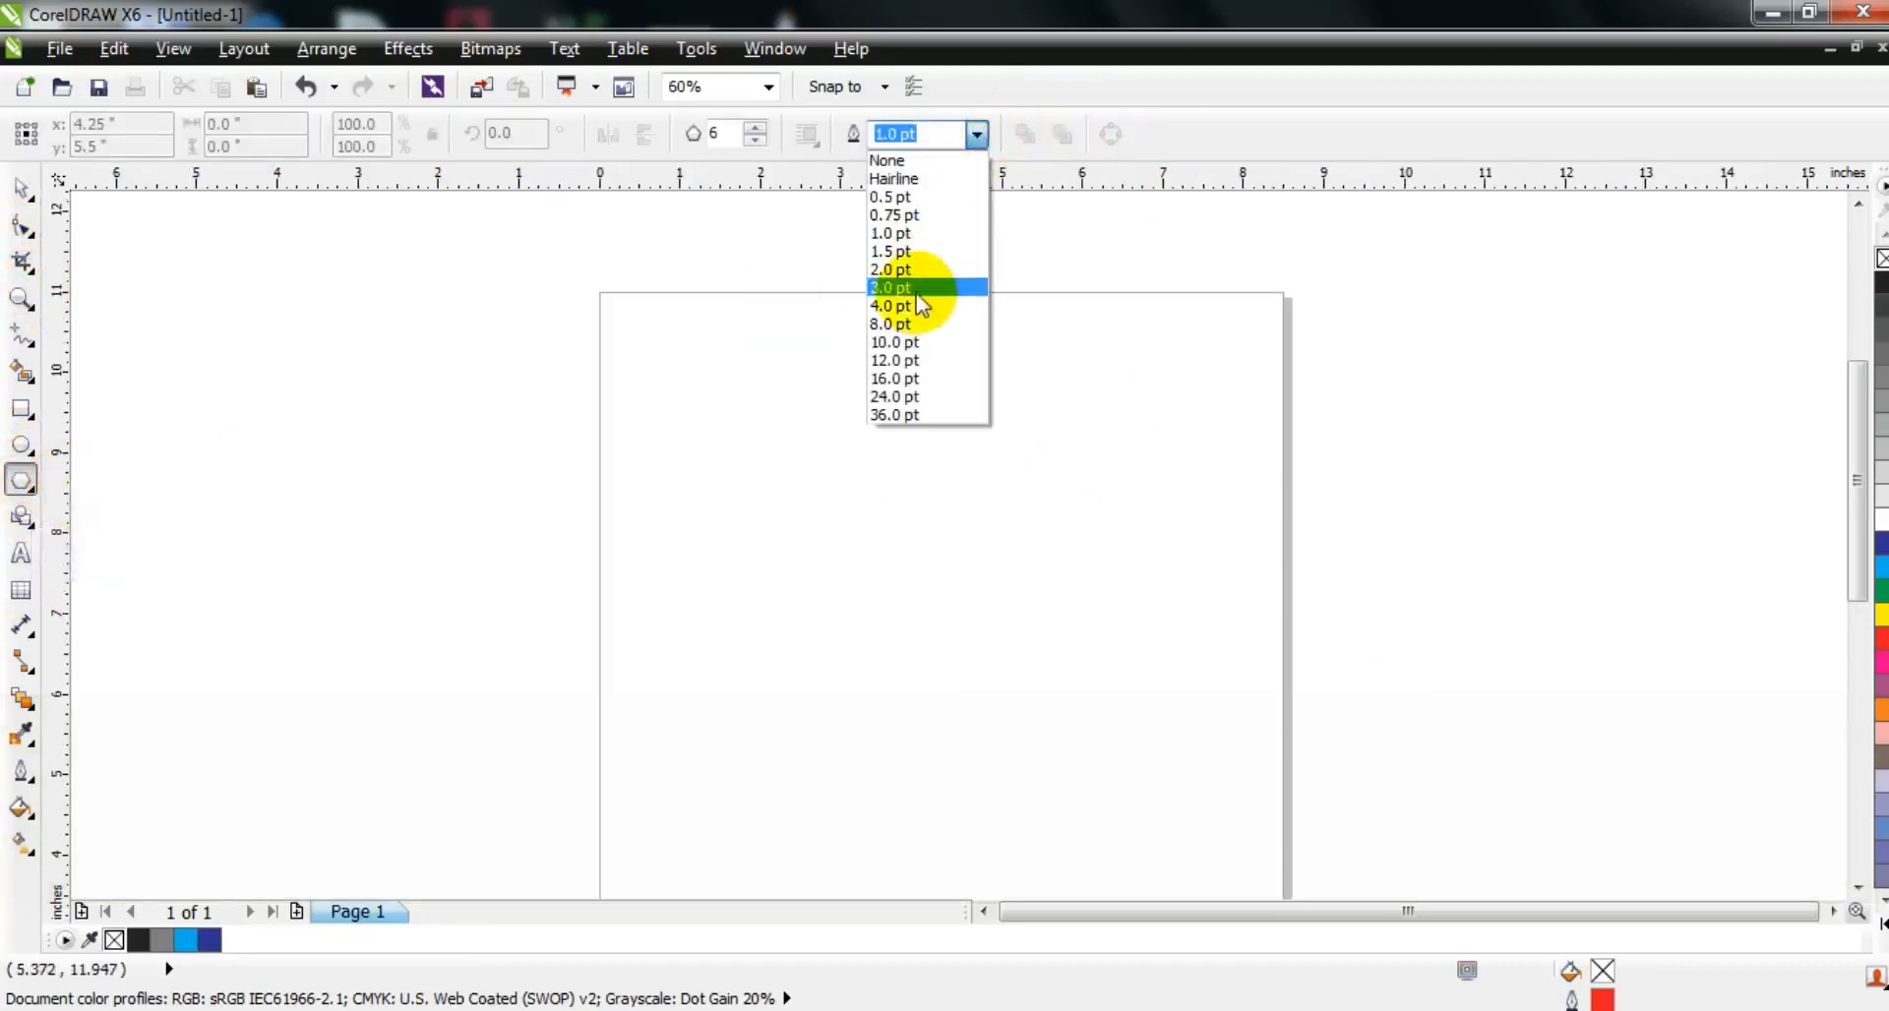
{"action": "left_click", "coordinate": [931, 287]}
{"action": "left_click_drag", "start_coordinate": [758, 430], "coordinate": [895, 777]}
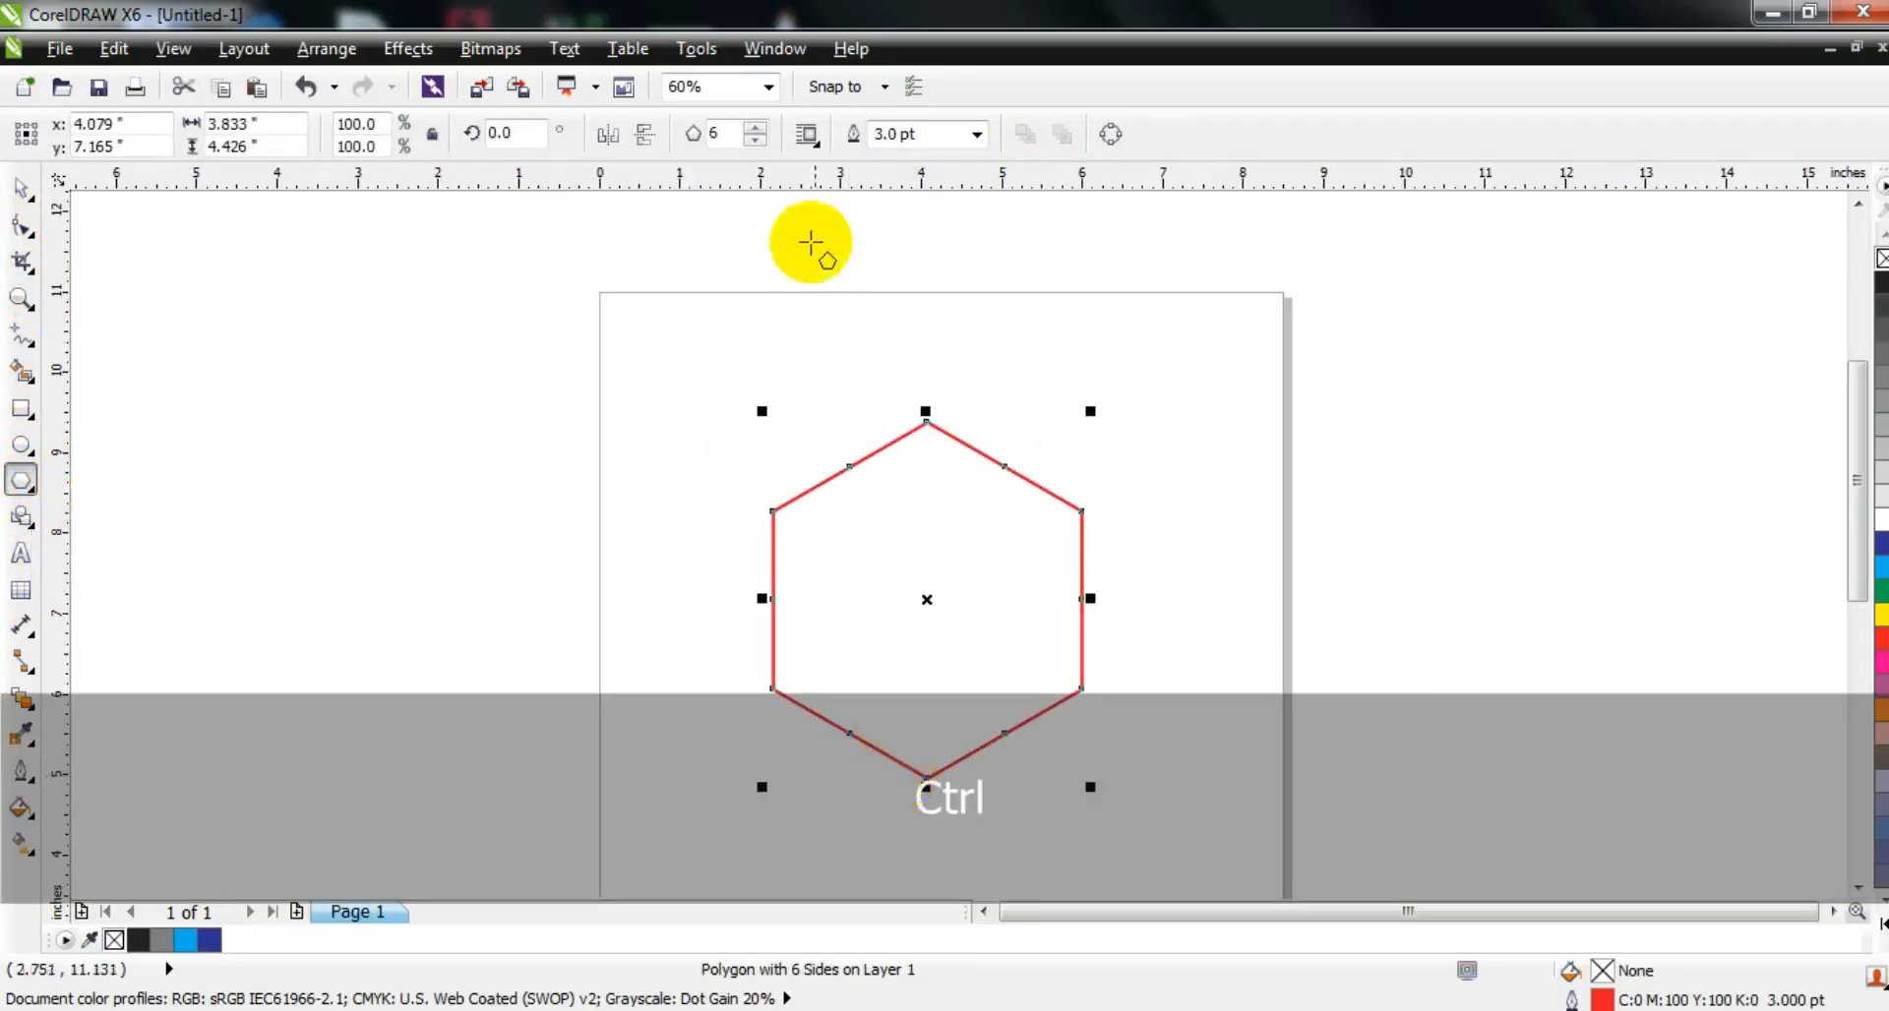
{"action": "left_click", "coordinate": [755, 140]}
{"action": "left_click", "coordinate": [760, 143]}
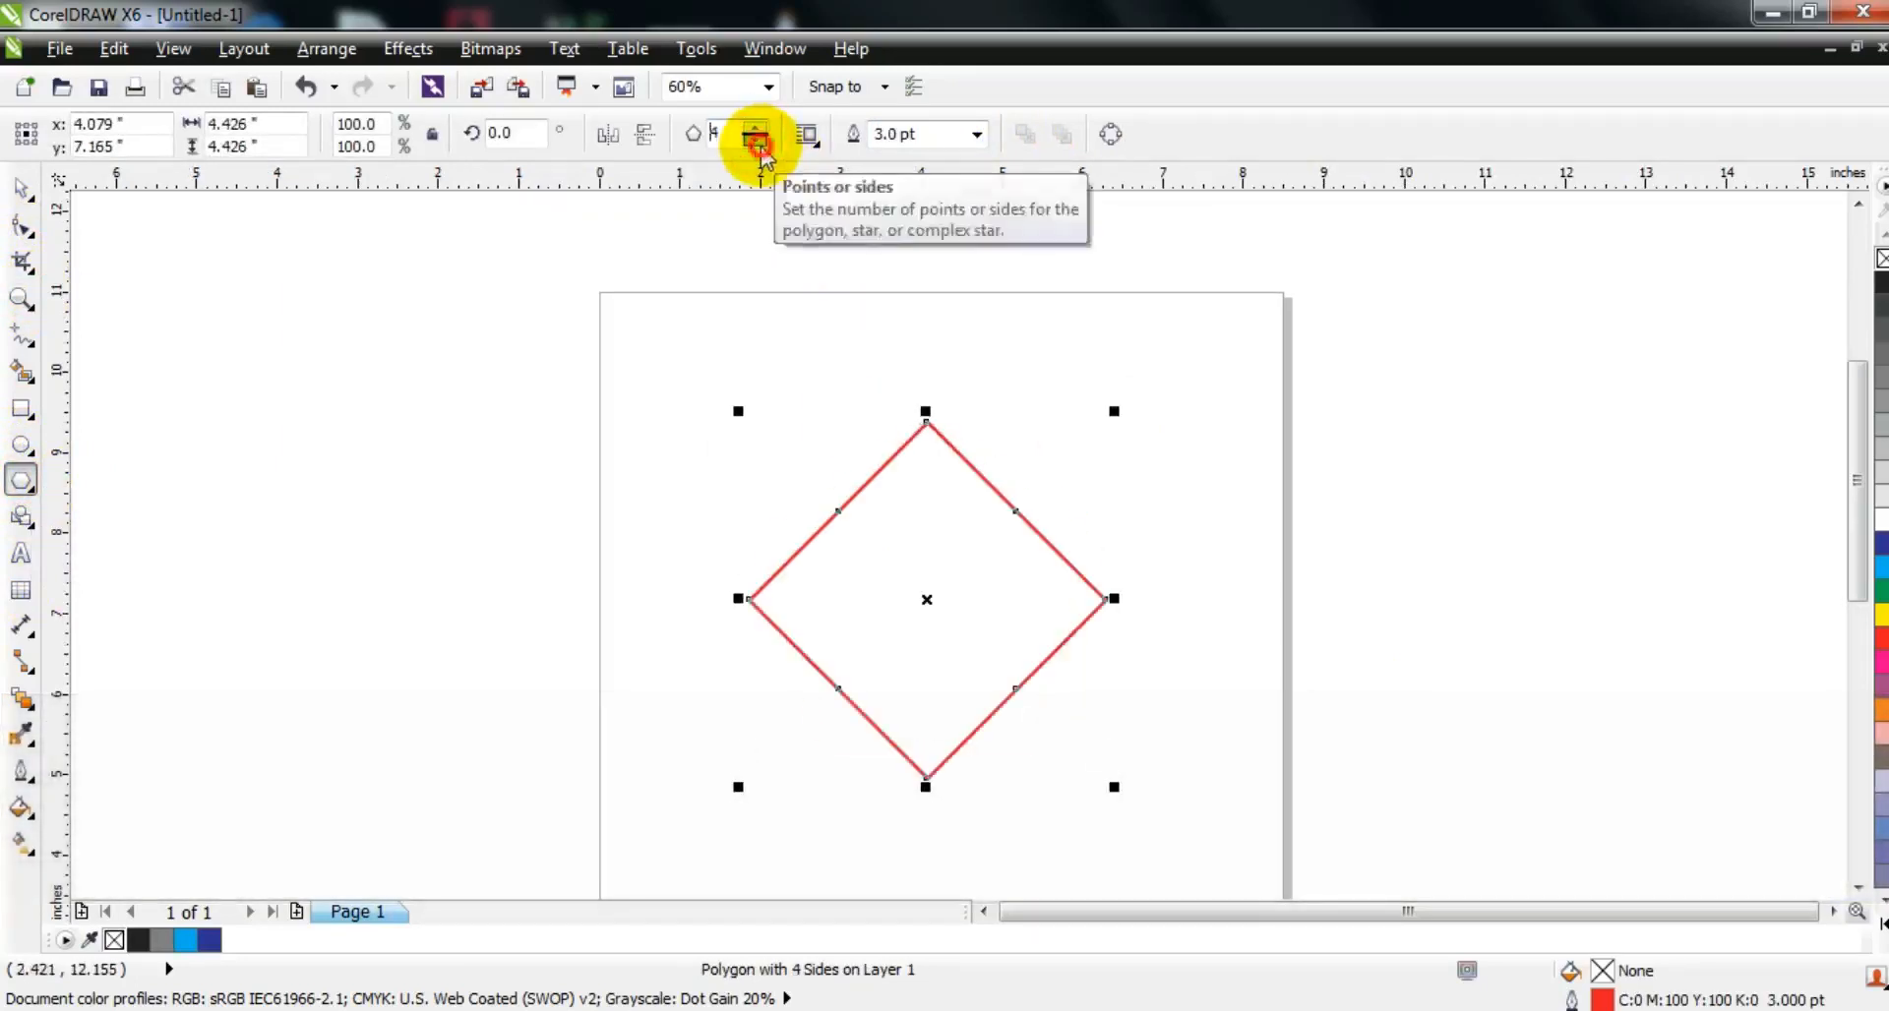
{"action": "left_click", "coordinate": [760, 143]}
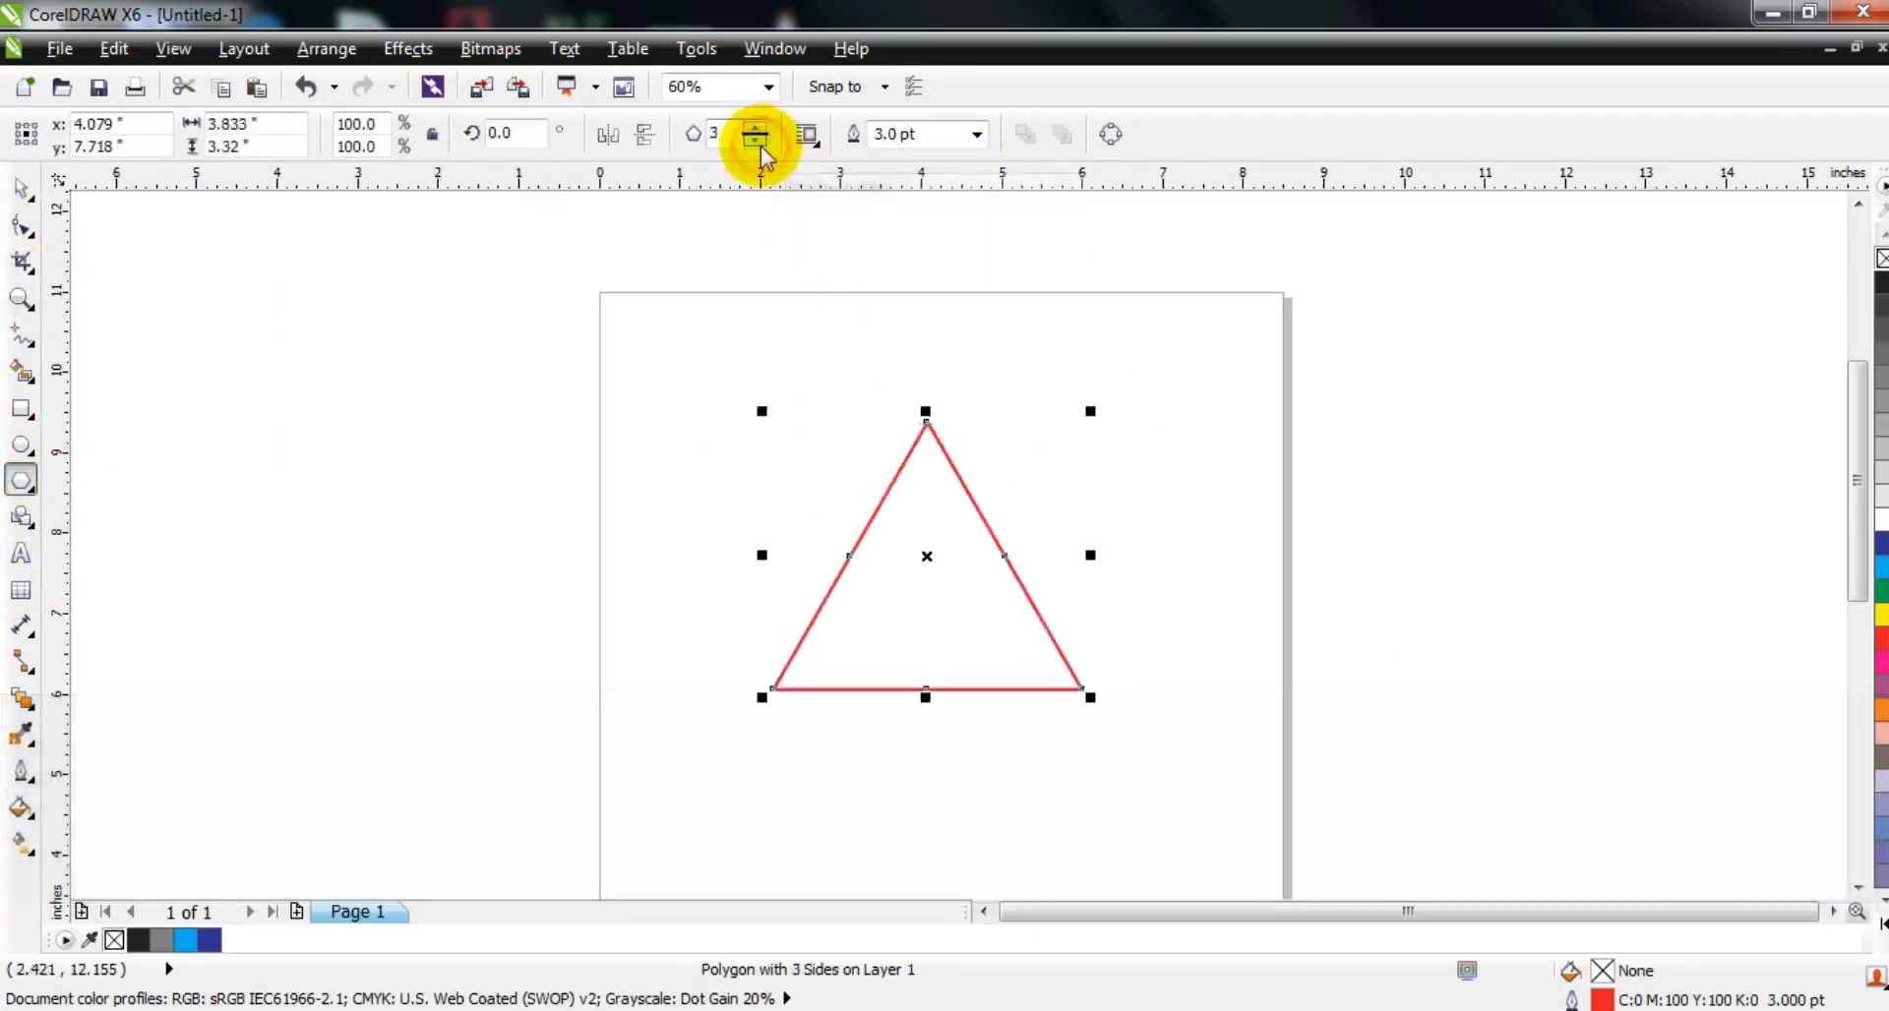
Step: Round the triangle's corners with a 0.35 inch fillet
{"action": "left_click", "coordinate": [20, 297]}
{"action": "left_click_drag", "start_coordinate": [501, 300], "coordinate": [1349, 734]}
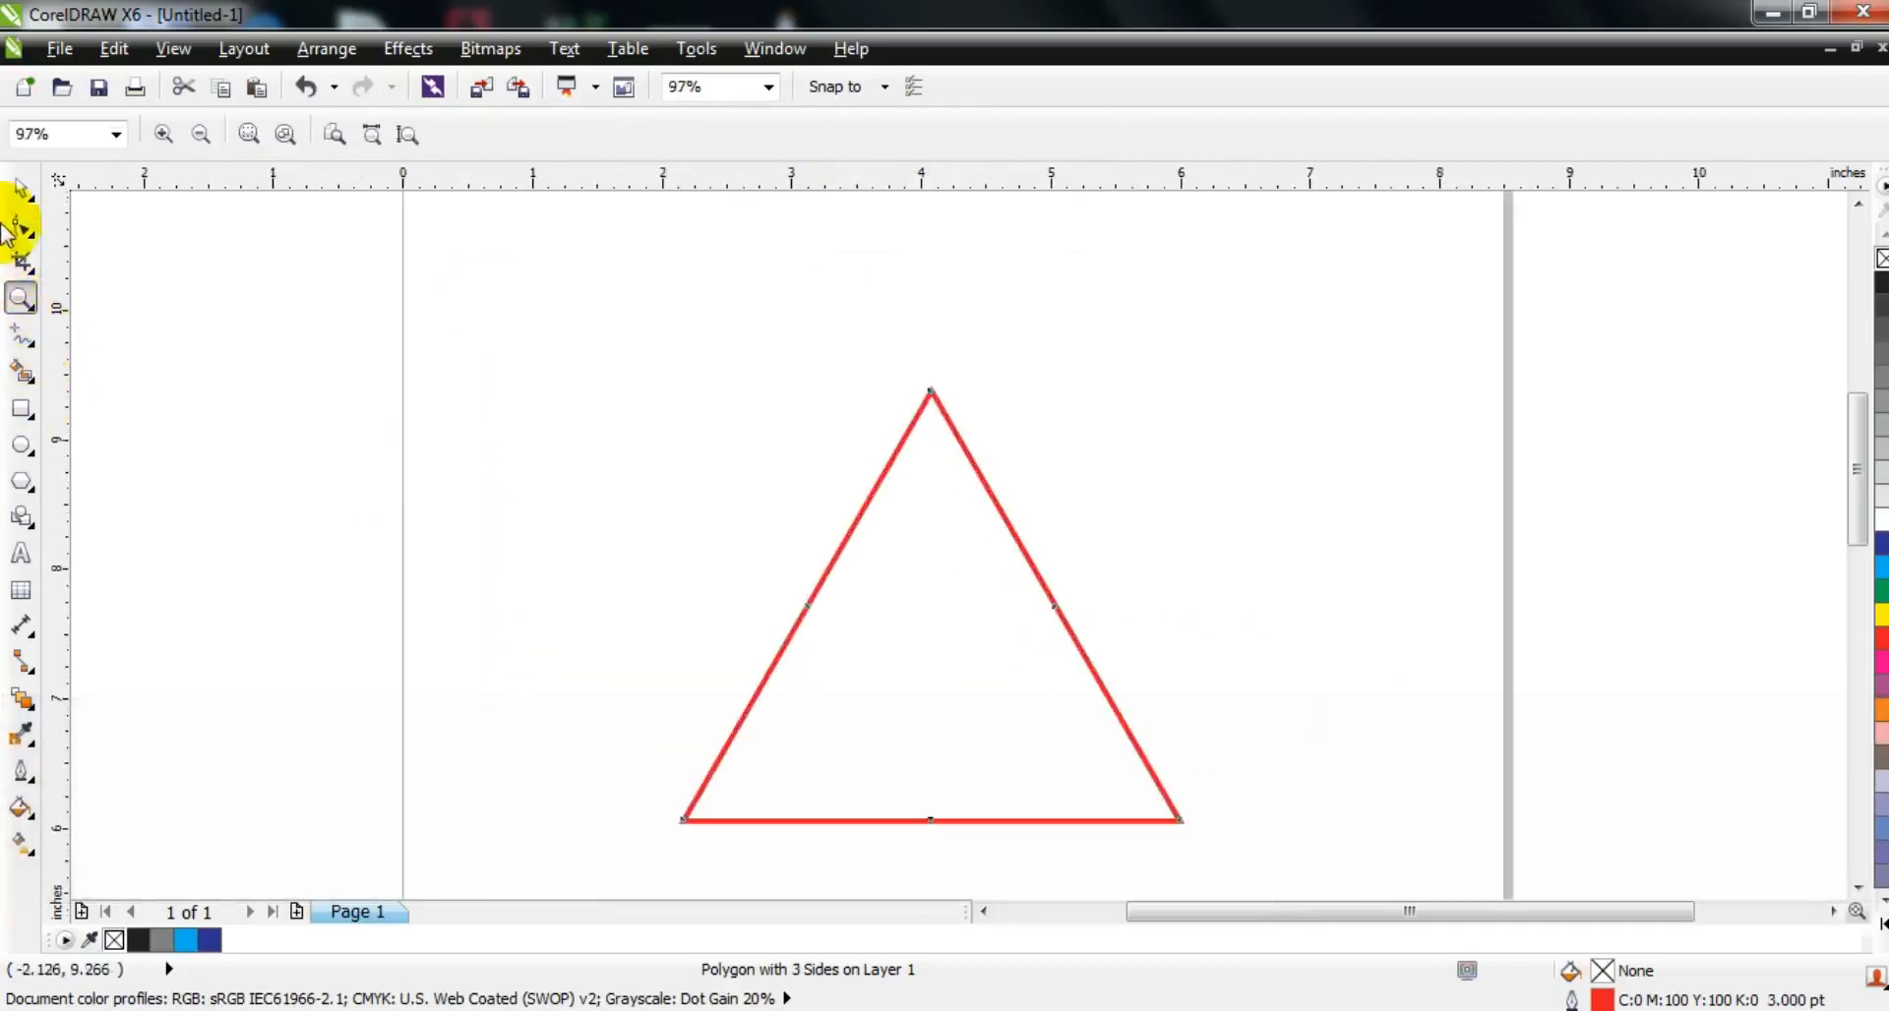
{"action": "left_click", "coordinate": [21, 187]}
{"action": "left_click", "coordinate": [767, 50]}
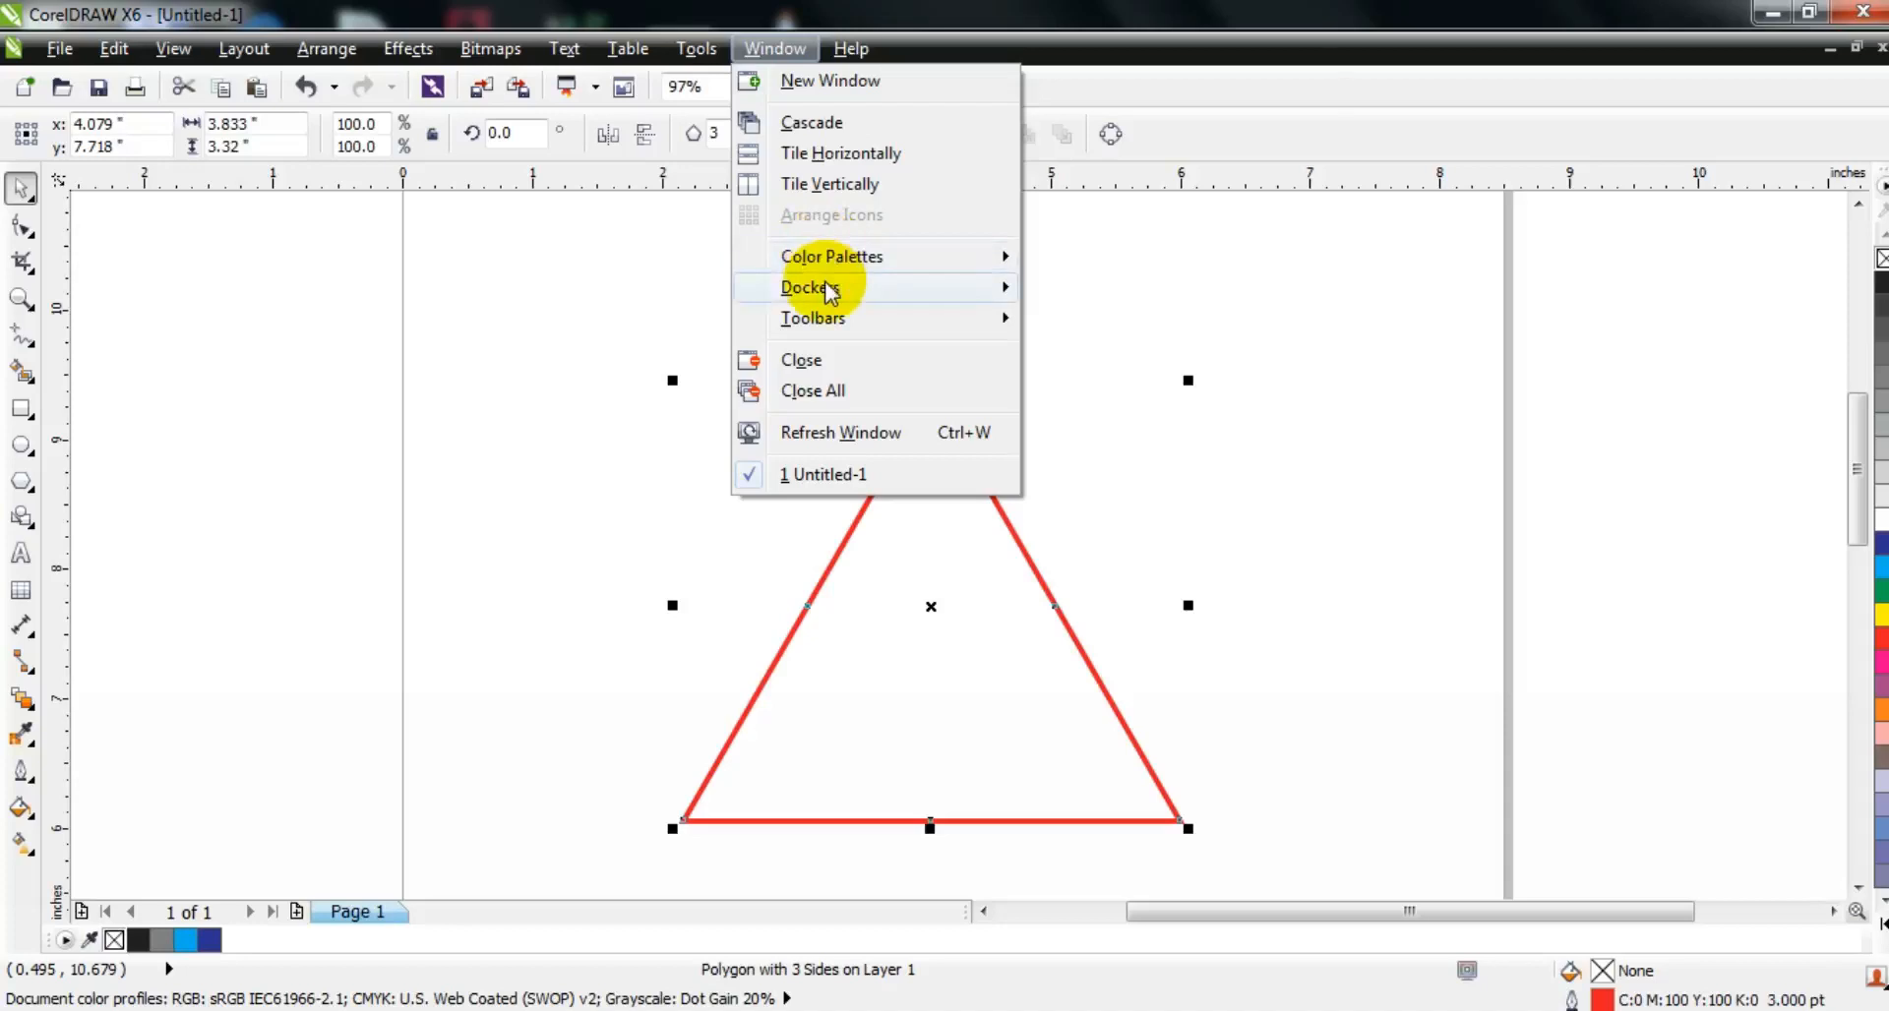
{"action": "mouse_move", "coordinate": [829, 291]}
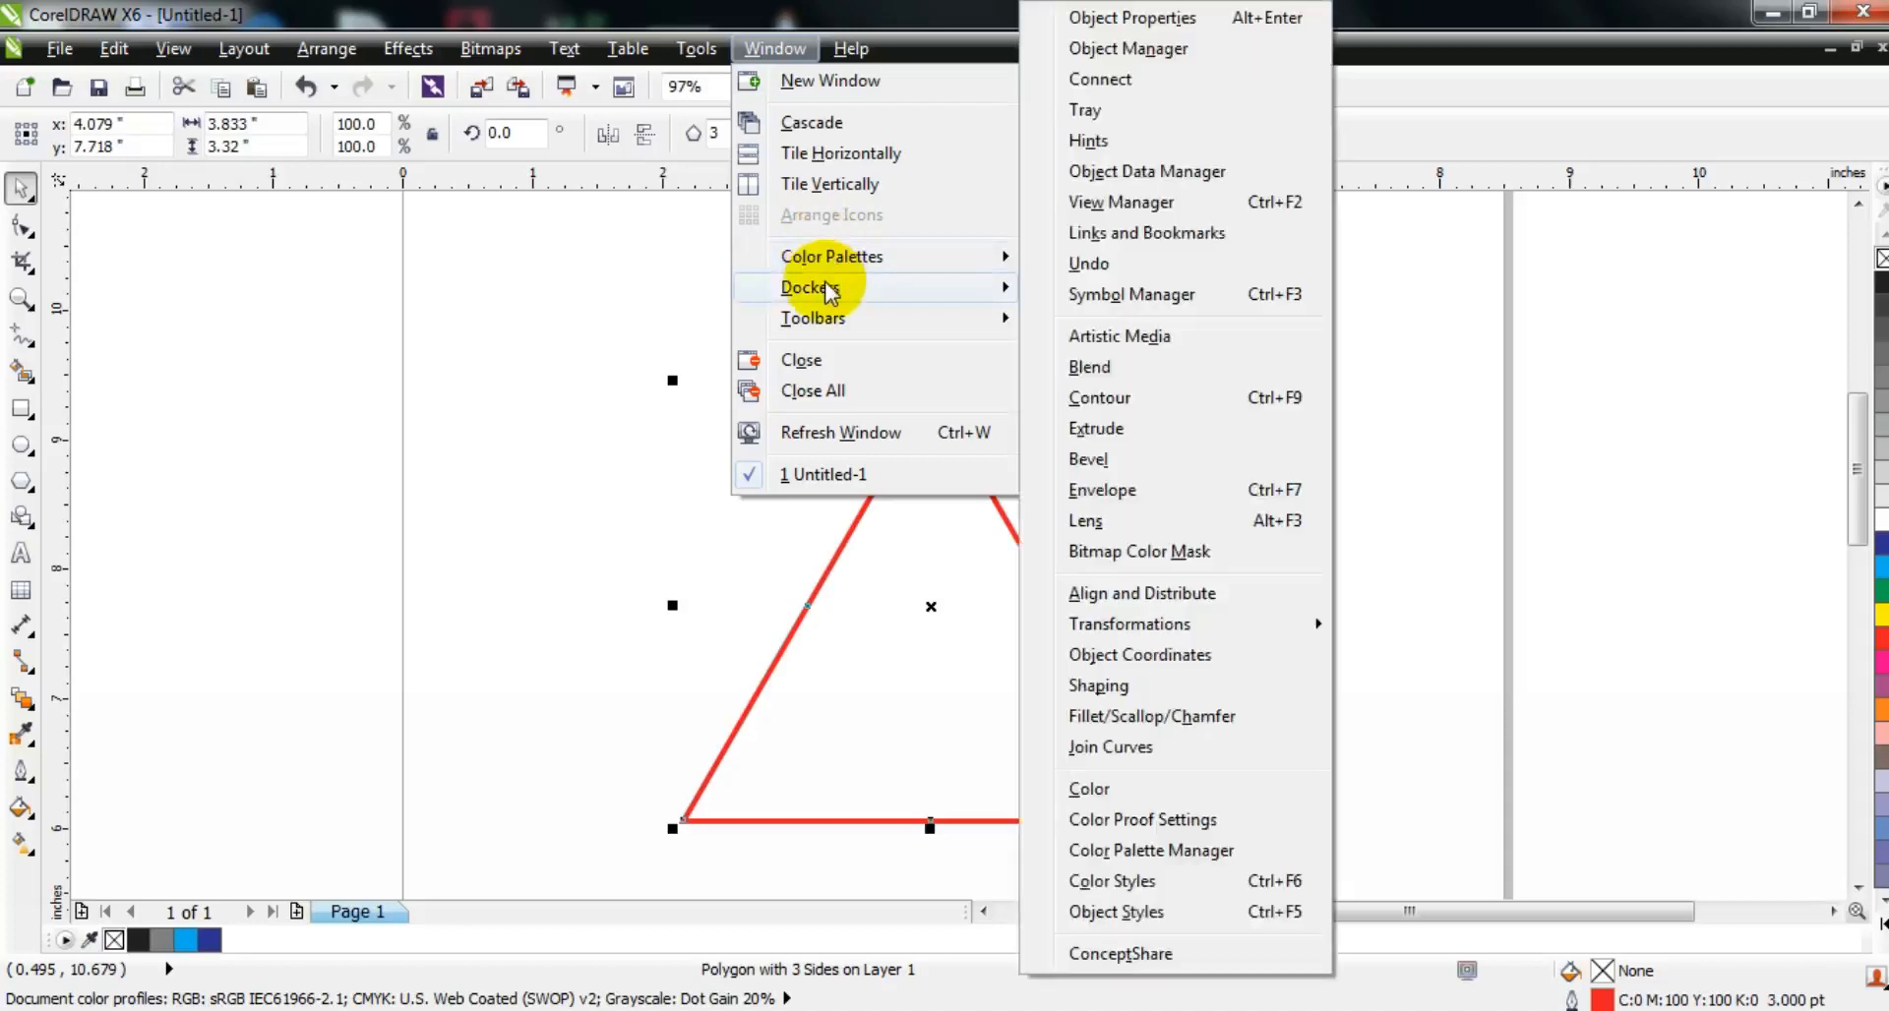
{"action": "left_click", "coordinate": [1126, 718]}
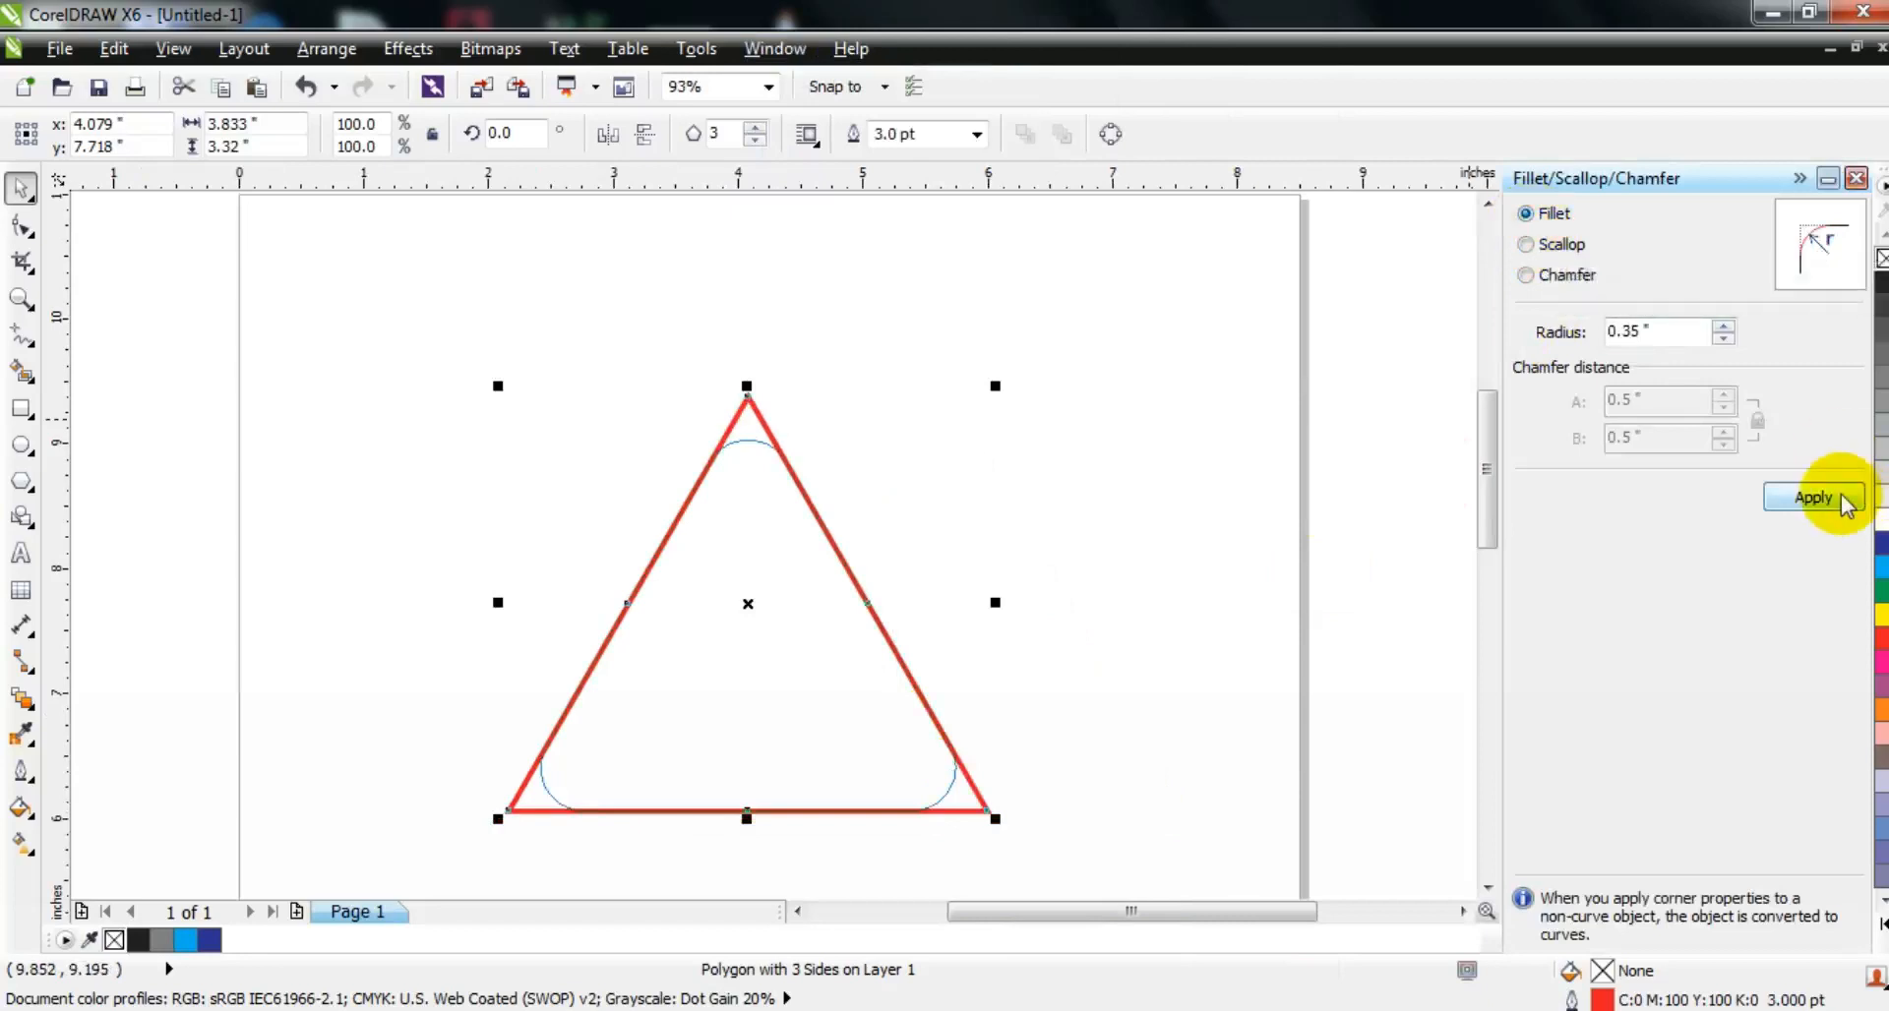
{"action": "left_click", "coordinate": [1815, 497]}
{"action": "left_click", "coordinate": [1857, 178]}
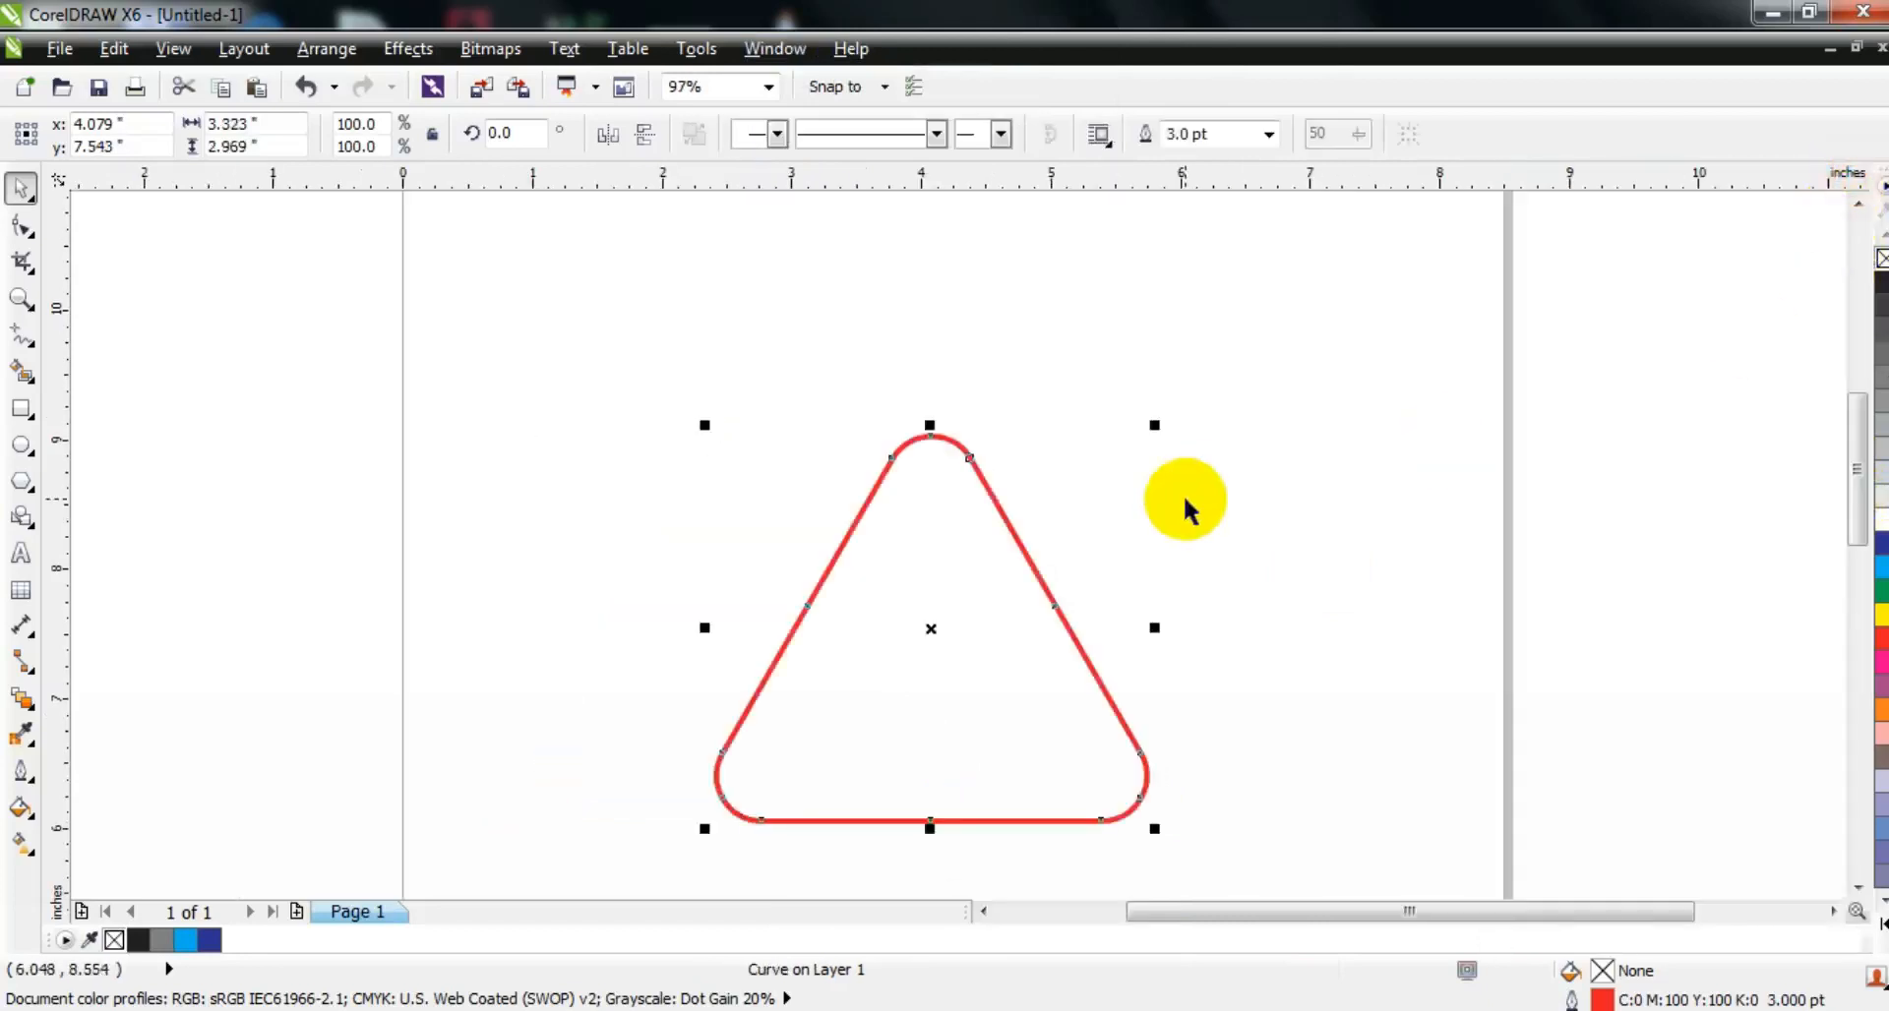
Step: Rotate the rounded triangle to 270 degrees so it points right and enlarge it to about 4.73 by 5.3 inches near the page's upper part
{"action": "left_click", "coordinate": [988, 511]}
{"action": "left_click_drag", "start_coordinate": [1147, 426], "coordinate": [1035, 732]}
{"action": "left_click_drag", "start_coordinate": [877, 620], "coordinate": [730, 438]}
{"action": "left_click_drag", "start_coordinate": [983, 669], "coordinate": [1066, 771]}
{"action": "left_click_drag", "start_coordinate": [923, 548], "coordinate": [984, 548]}
{"action": "left_click", "coordinate": [417, 592]}
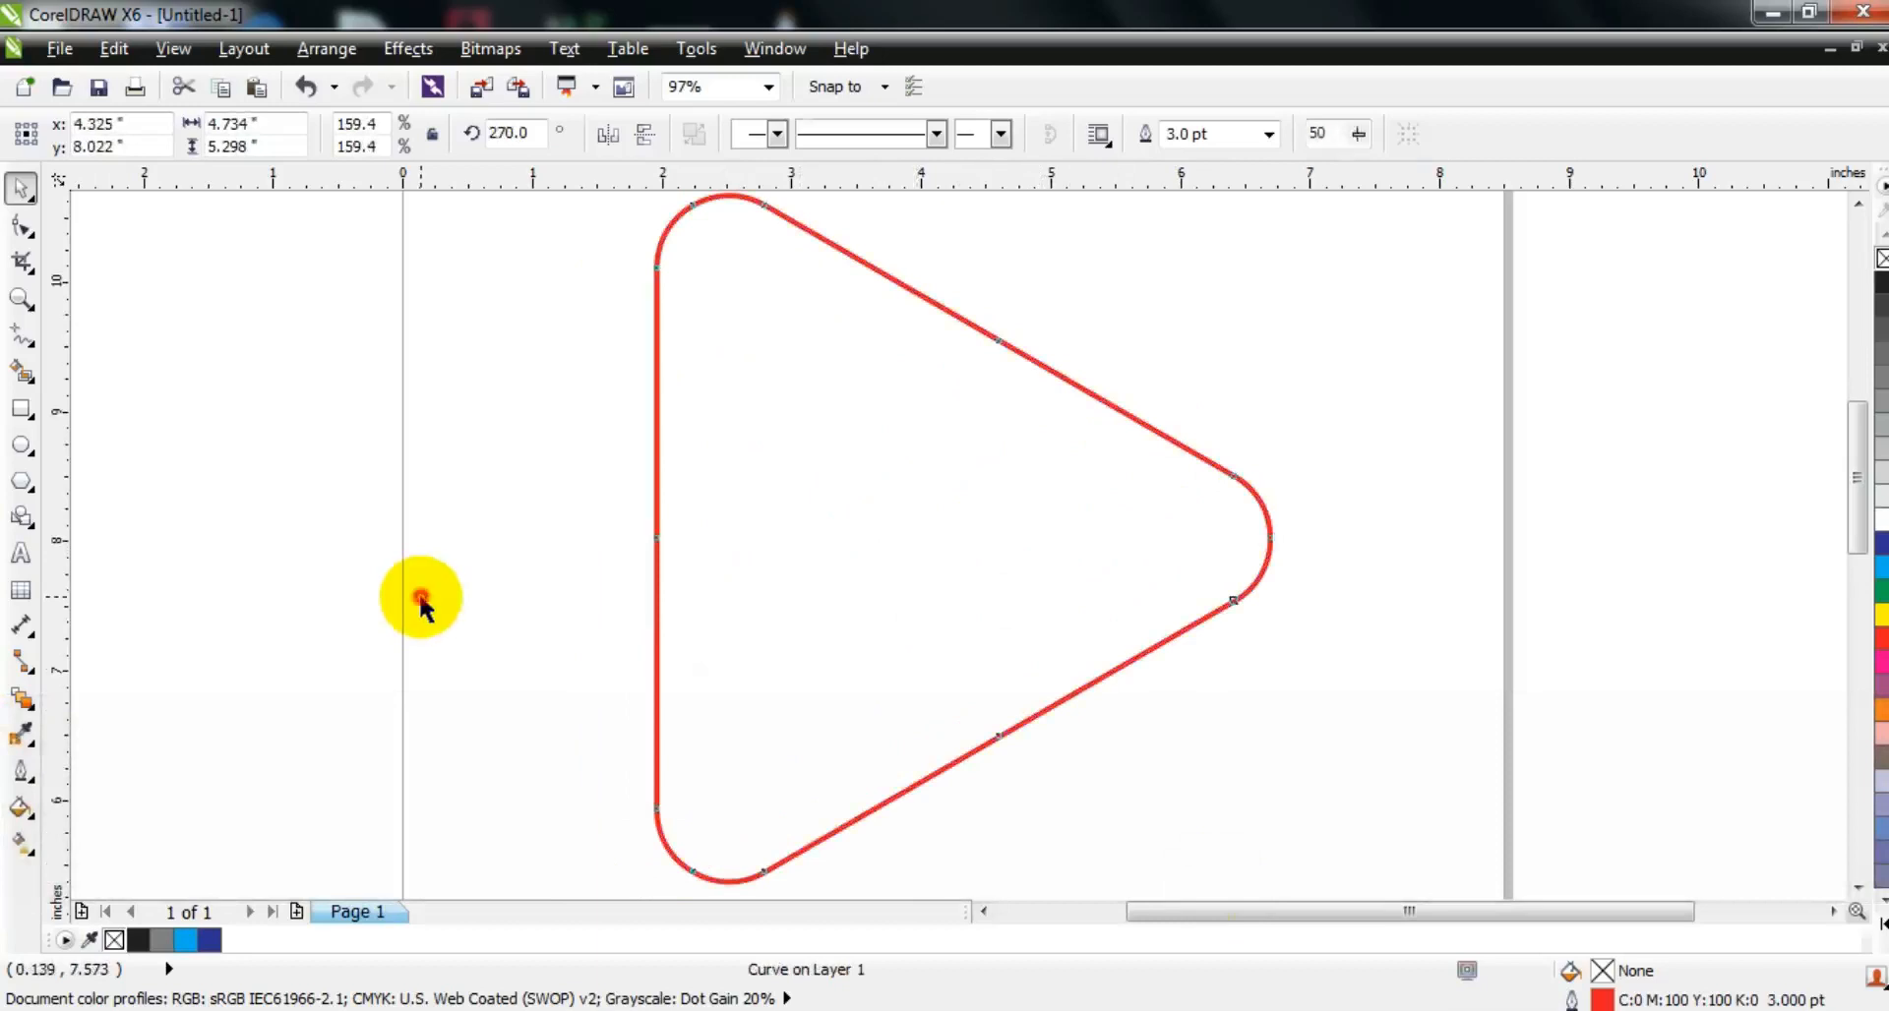
Step: Draw a regular hexagon about 4.87 by 5.63 inches in the empty area beside the page's left edge
{"action": "key", "text": "F3"}
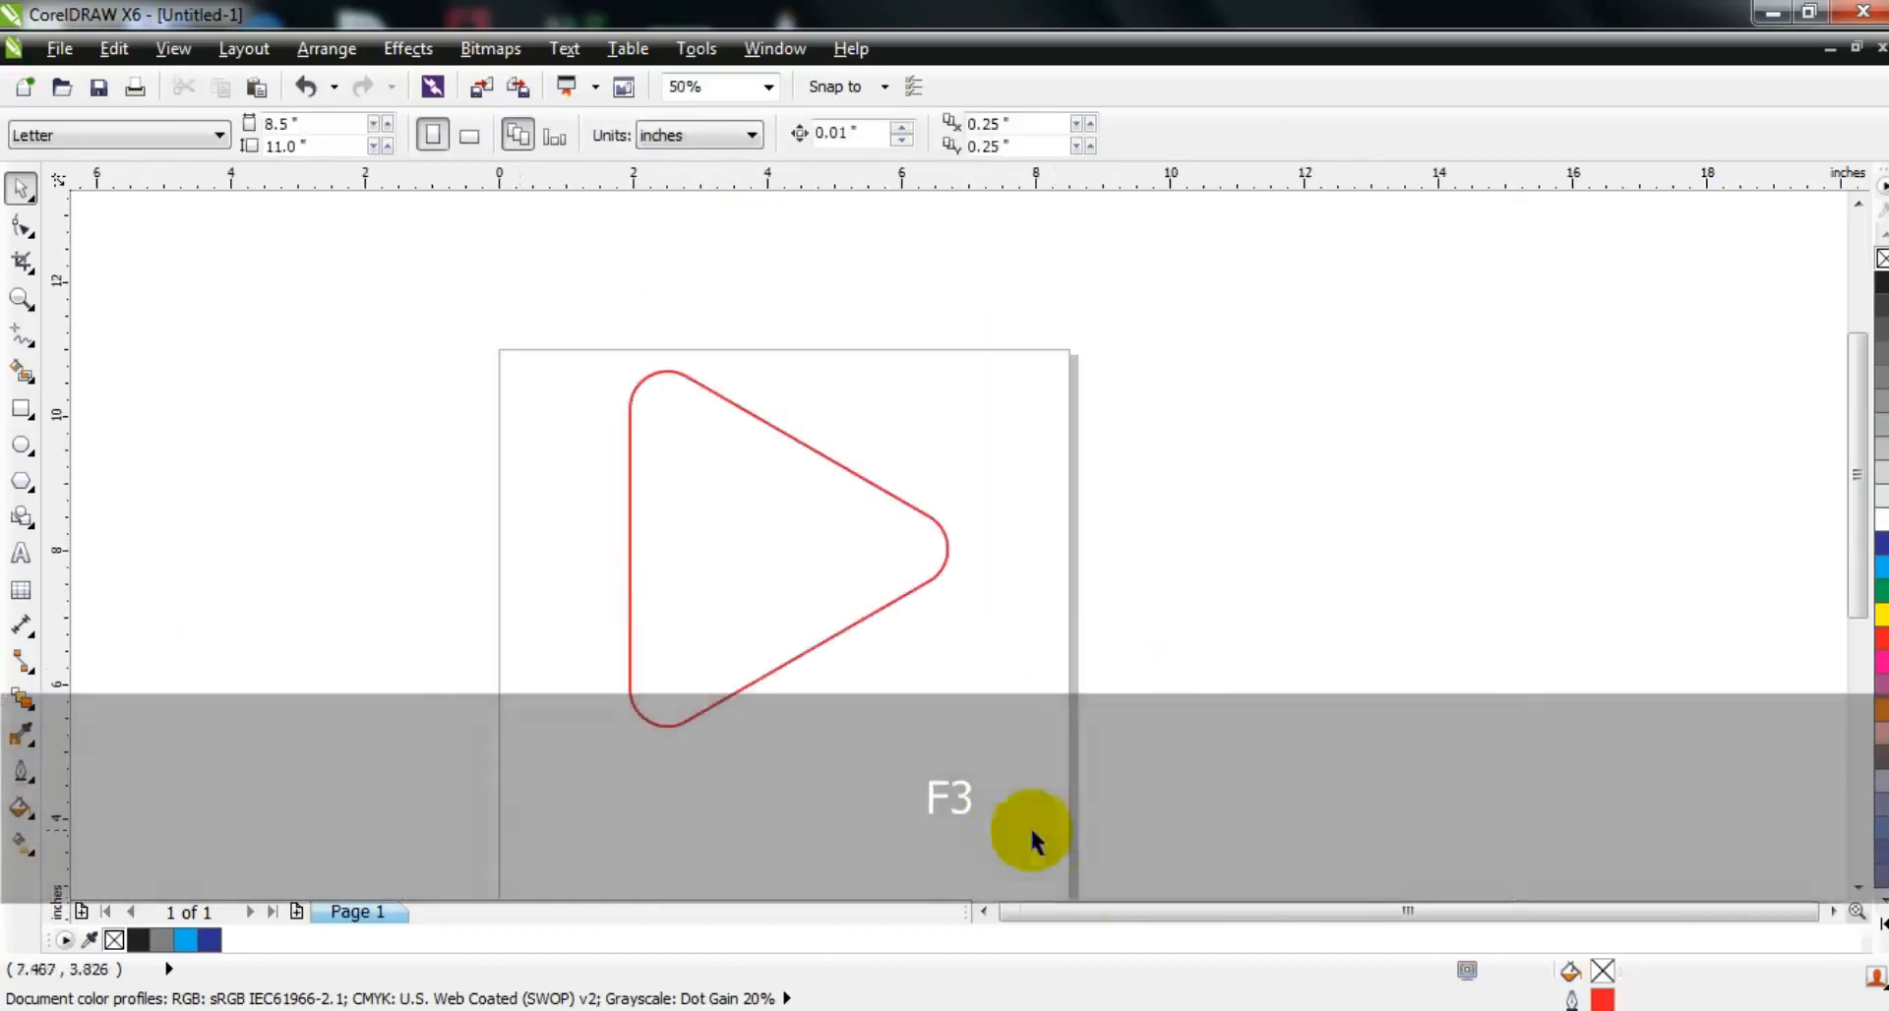
{"action": "left_click", "coordinate": [984, 912]}
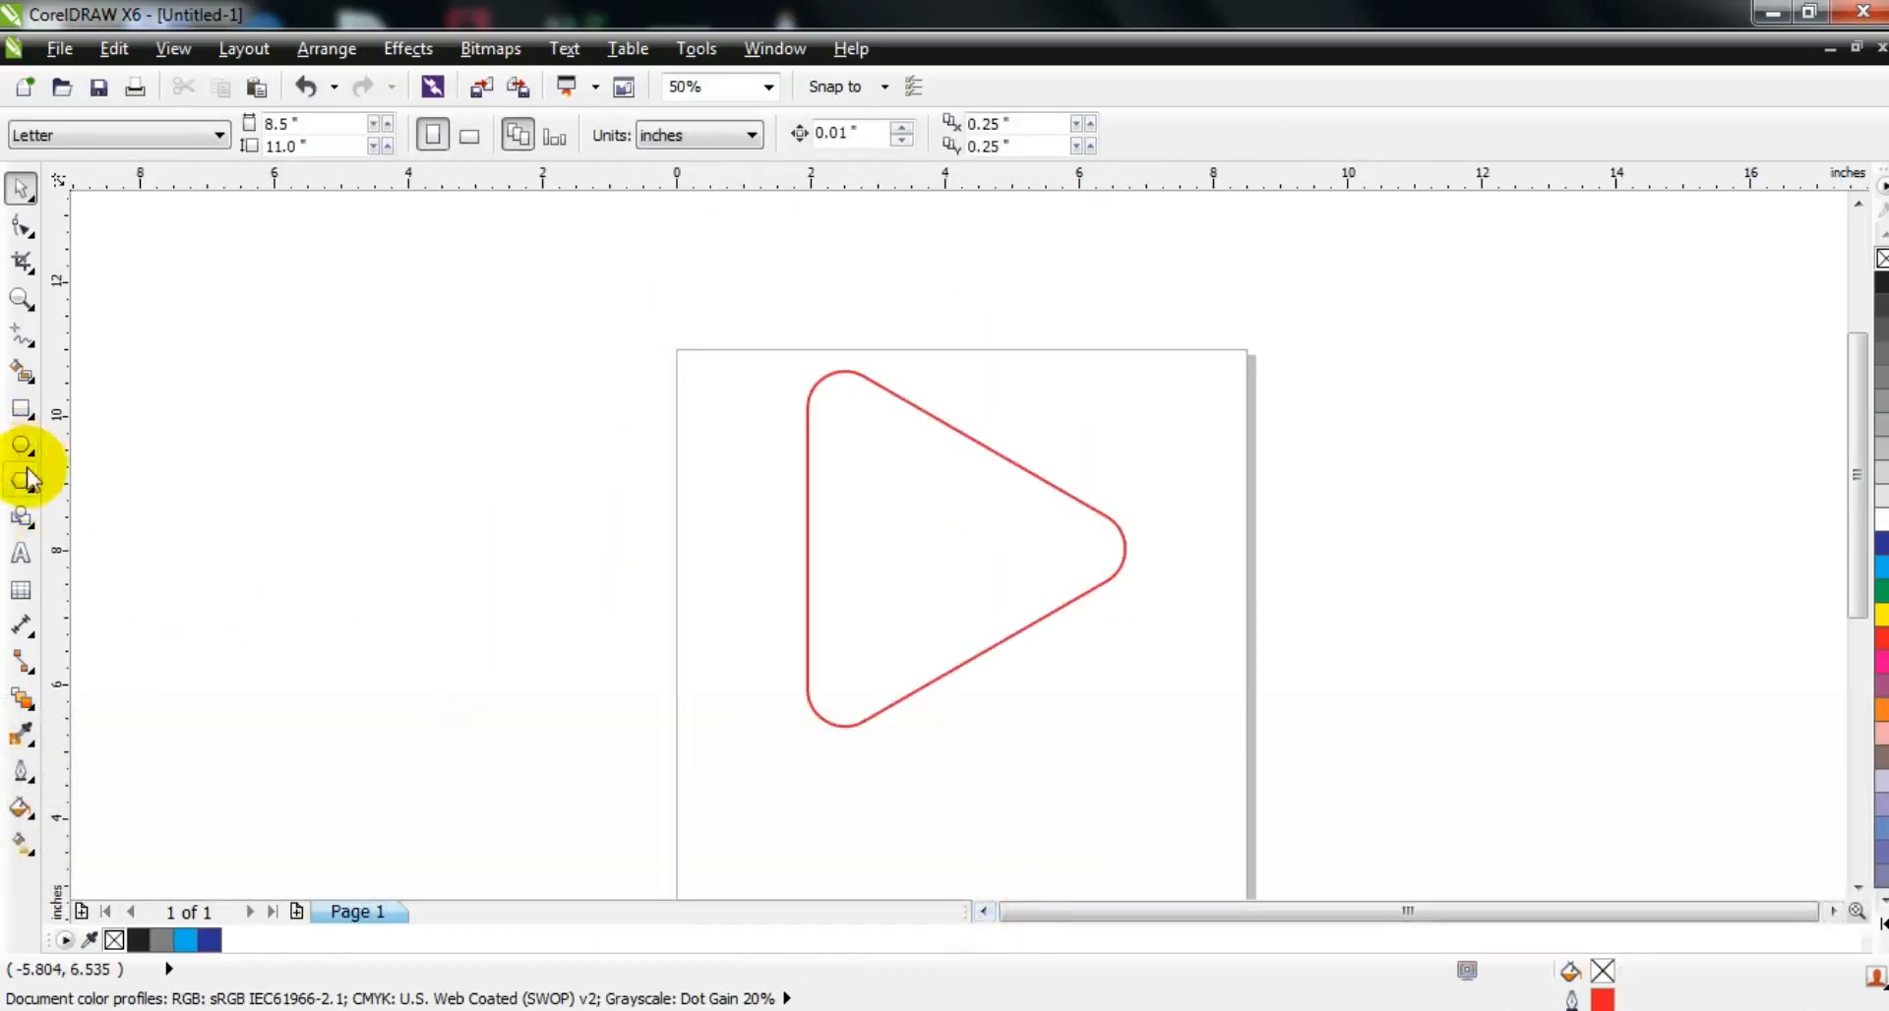
{"action": "left_click", "coordinate": [23, 482]}
{"action": "left_click_drag", "start_coordinate": [276, 317], "coordinate": [460, 681]}
{"action": "left_click", "coordinate": [22, 187]}
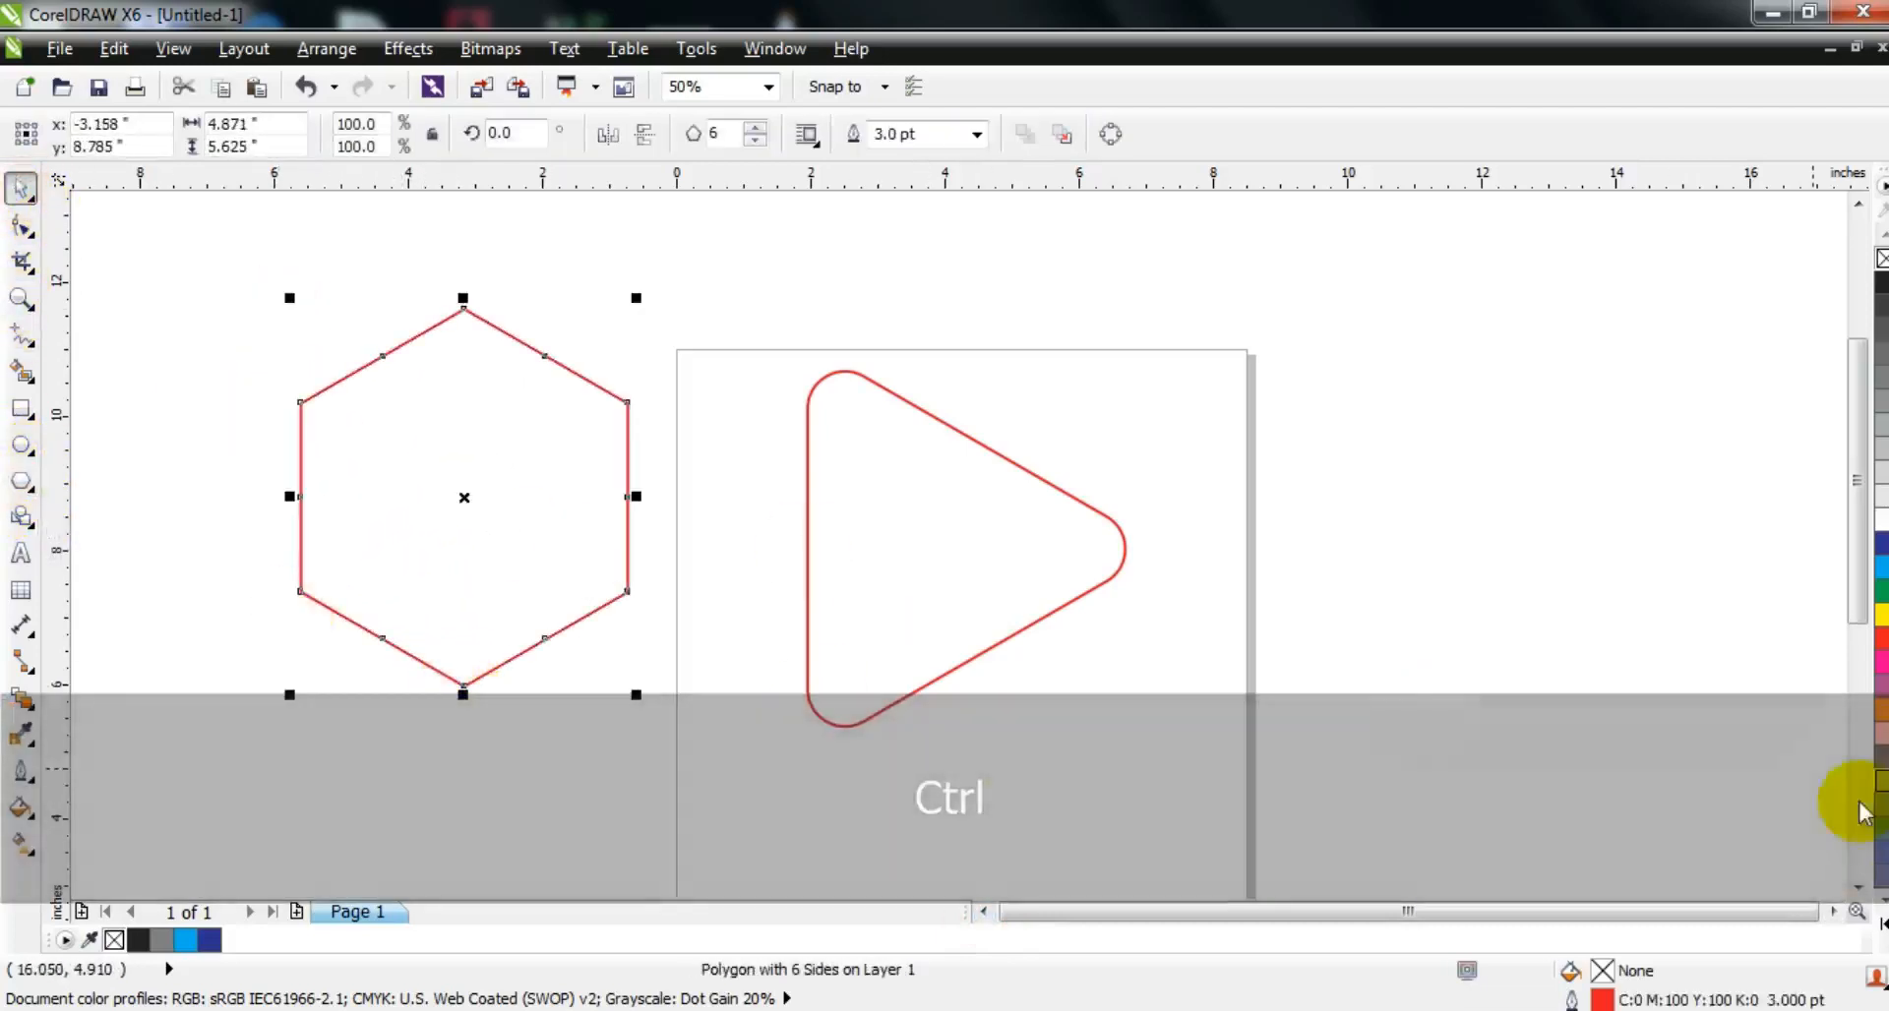
Step: Give the hexagon a black outline and increase it to 8 sides
{"action": "left_click", "coordinate": [1883, 925]}
{"action": "right_click", "coordinate": [1879, 258]}
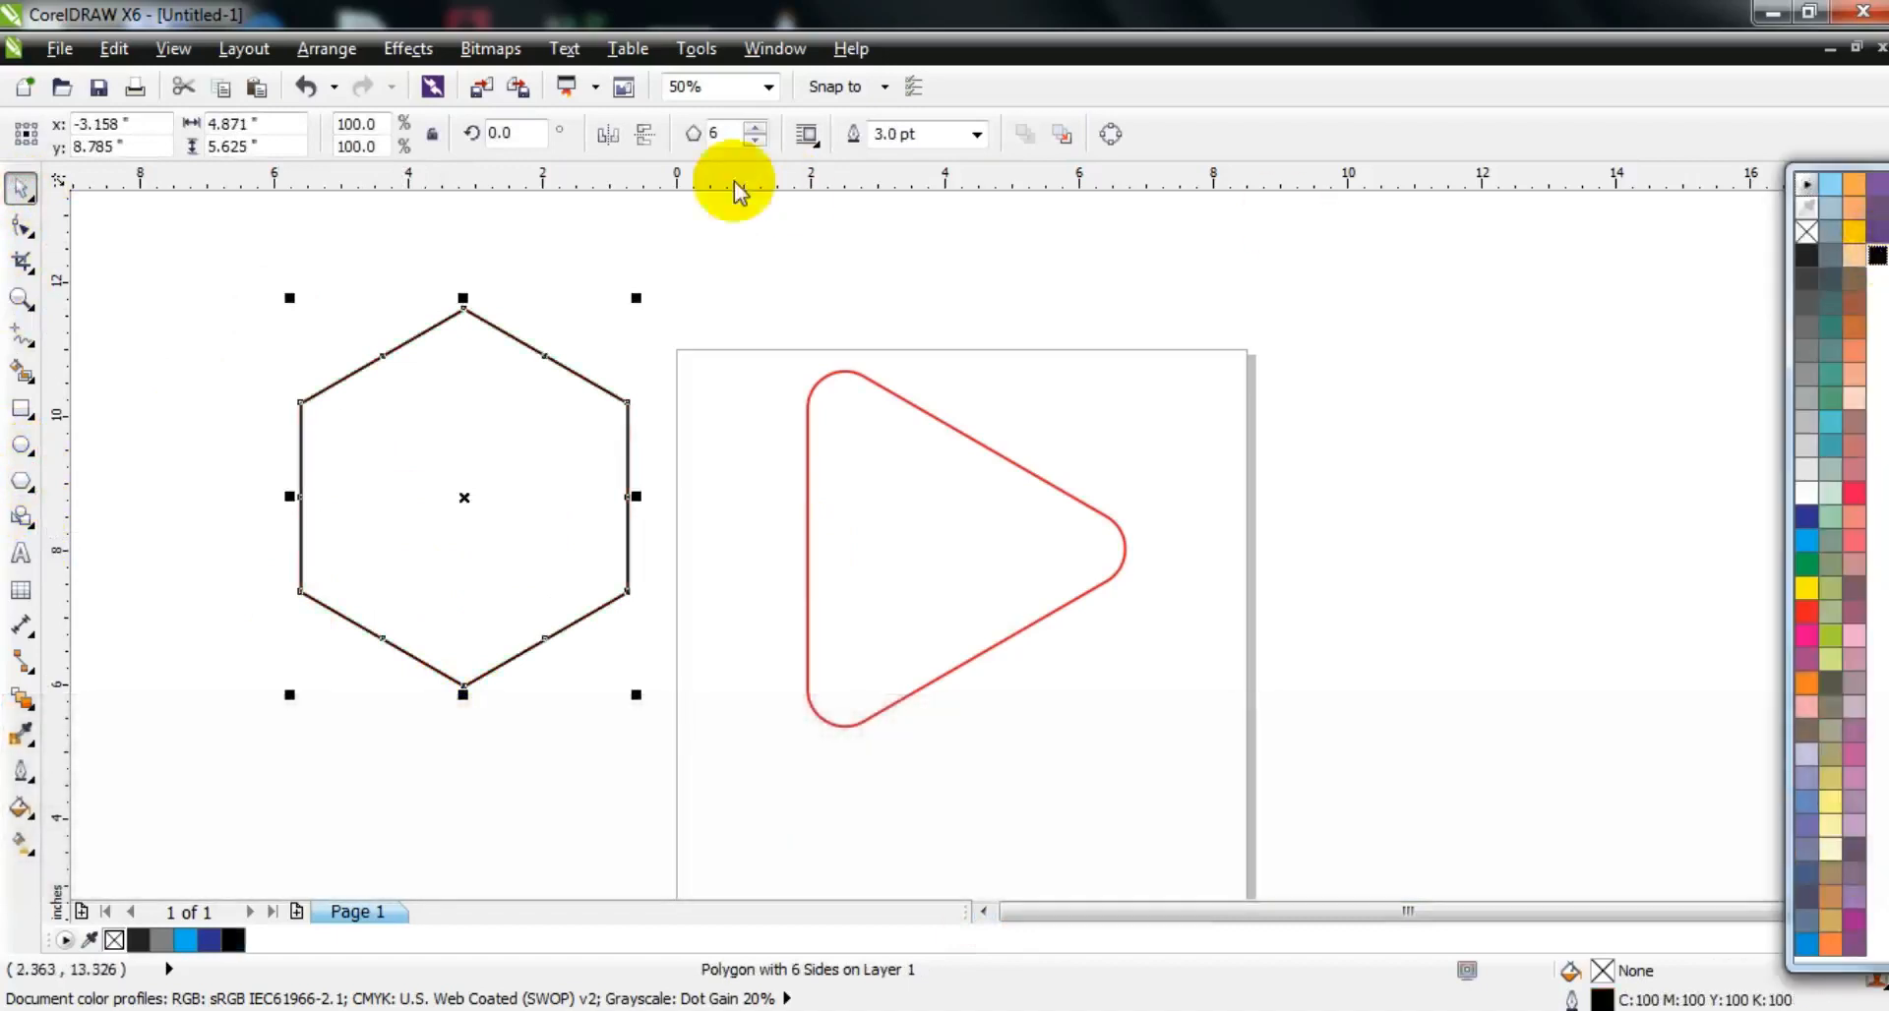
{"action": "left_click", "coordinate": [753, 128]}
{"action": "left_click", "coordinate": [754, 128]}
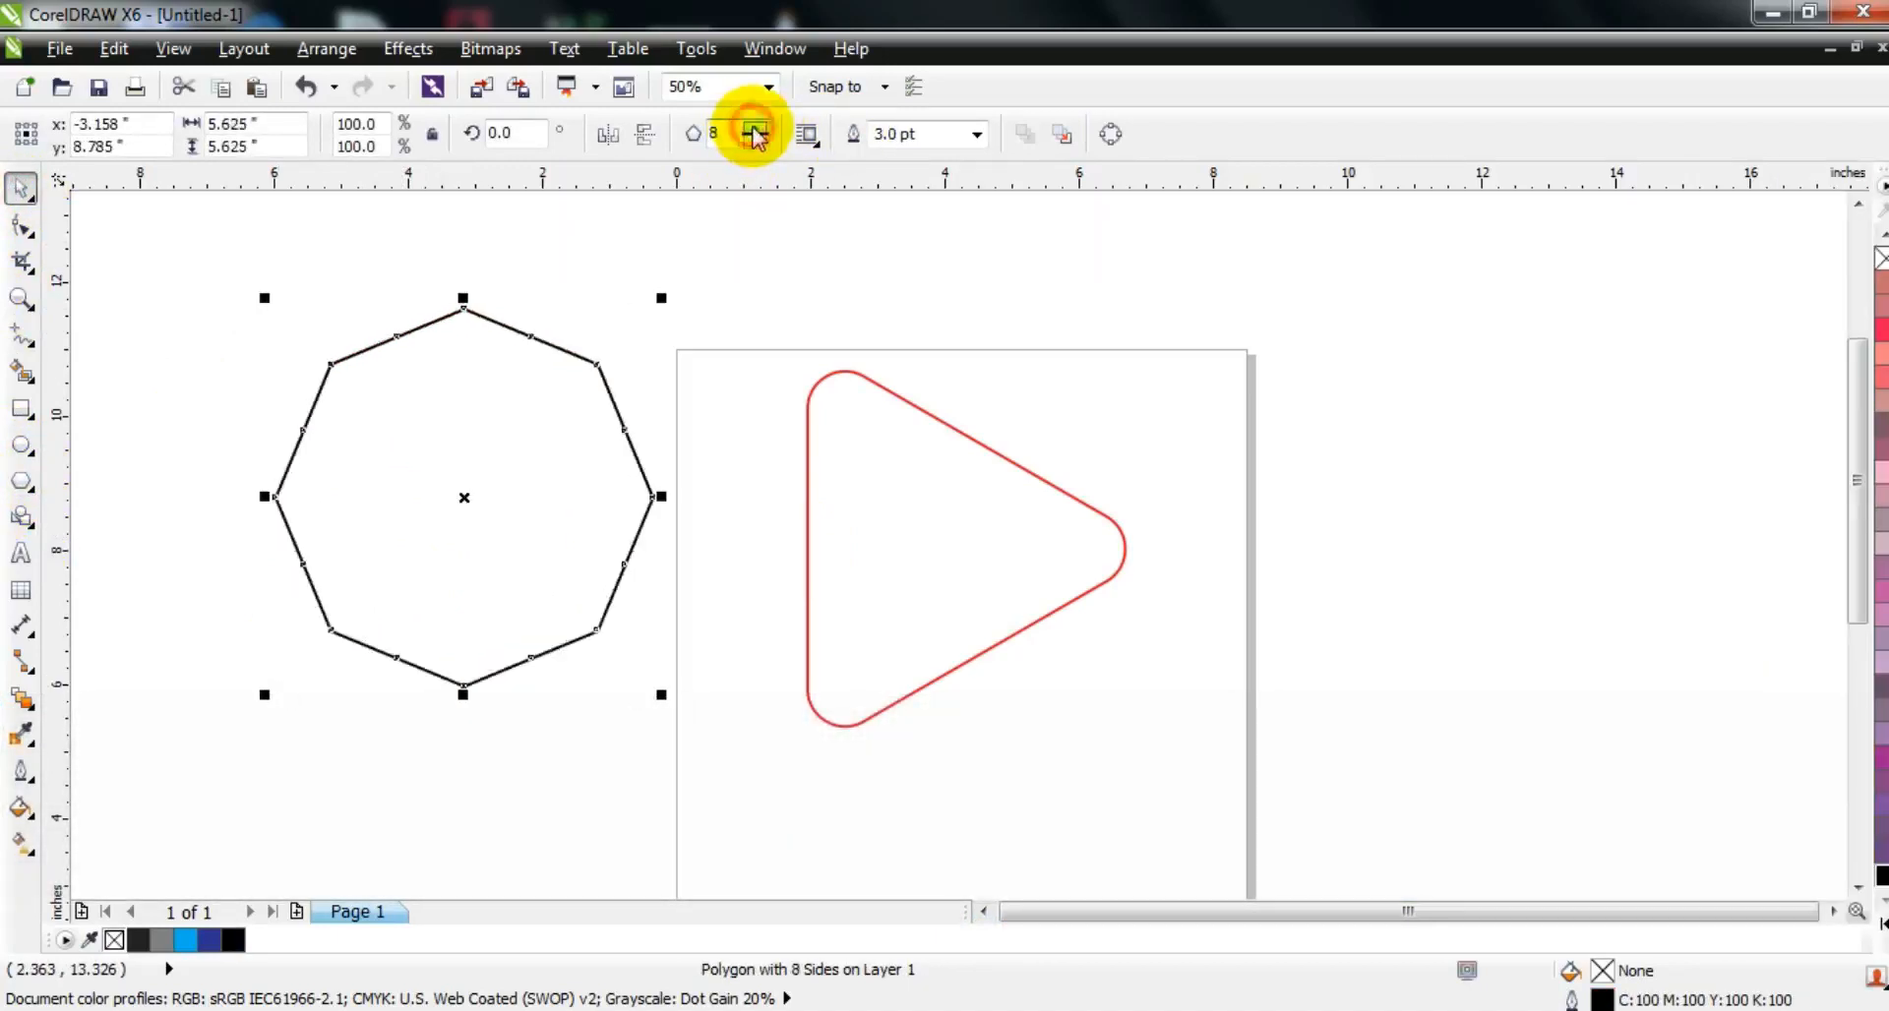
Step: Pull the octagon's top corner node straight inward by about 1.53 inches to form an eight-pointed star
{"action": "left_click", "coordinate": [20, 229]}
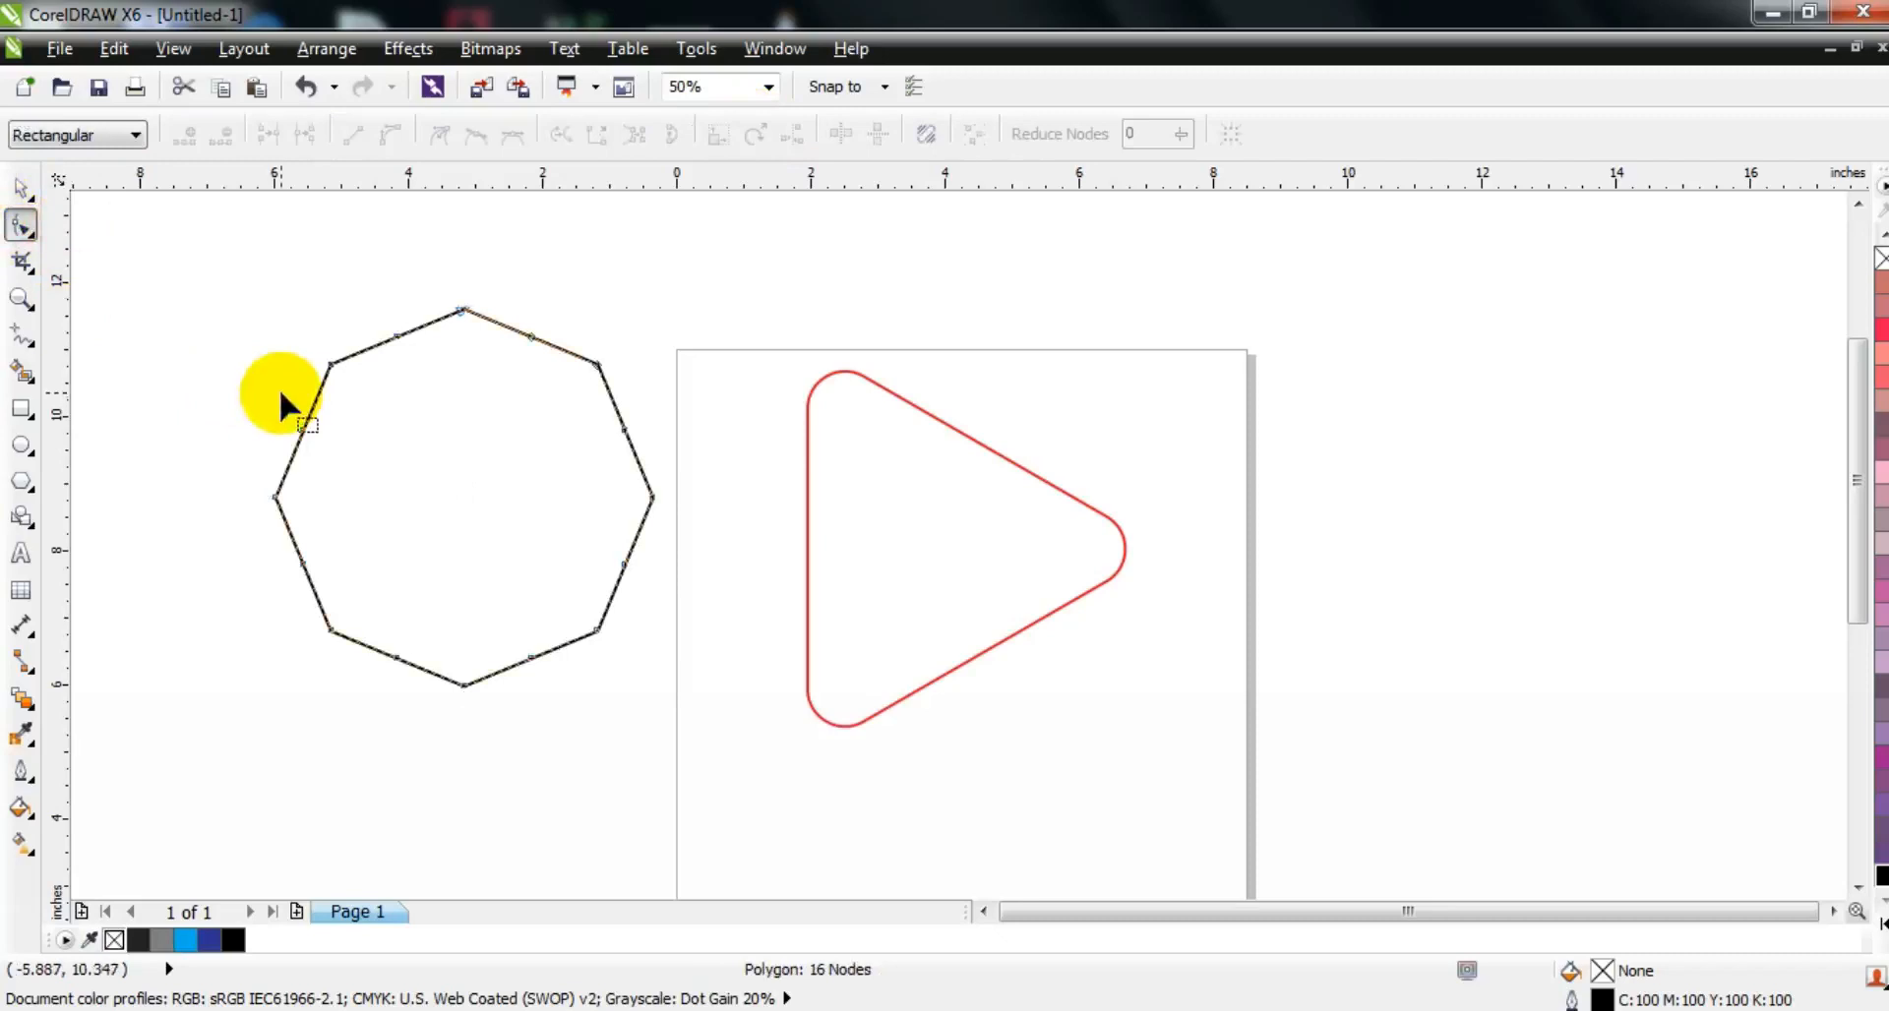
{"action": "left_click_drag", "start_coordinate": [465, 313], "coordinate": [441, 414]}
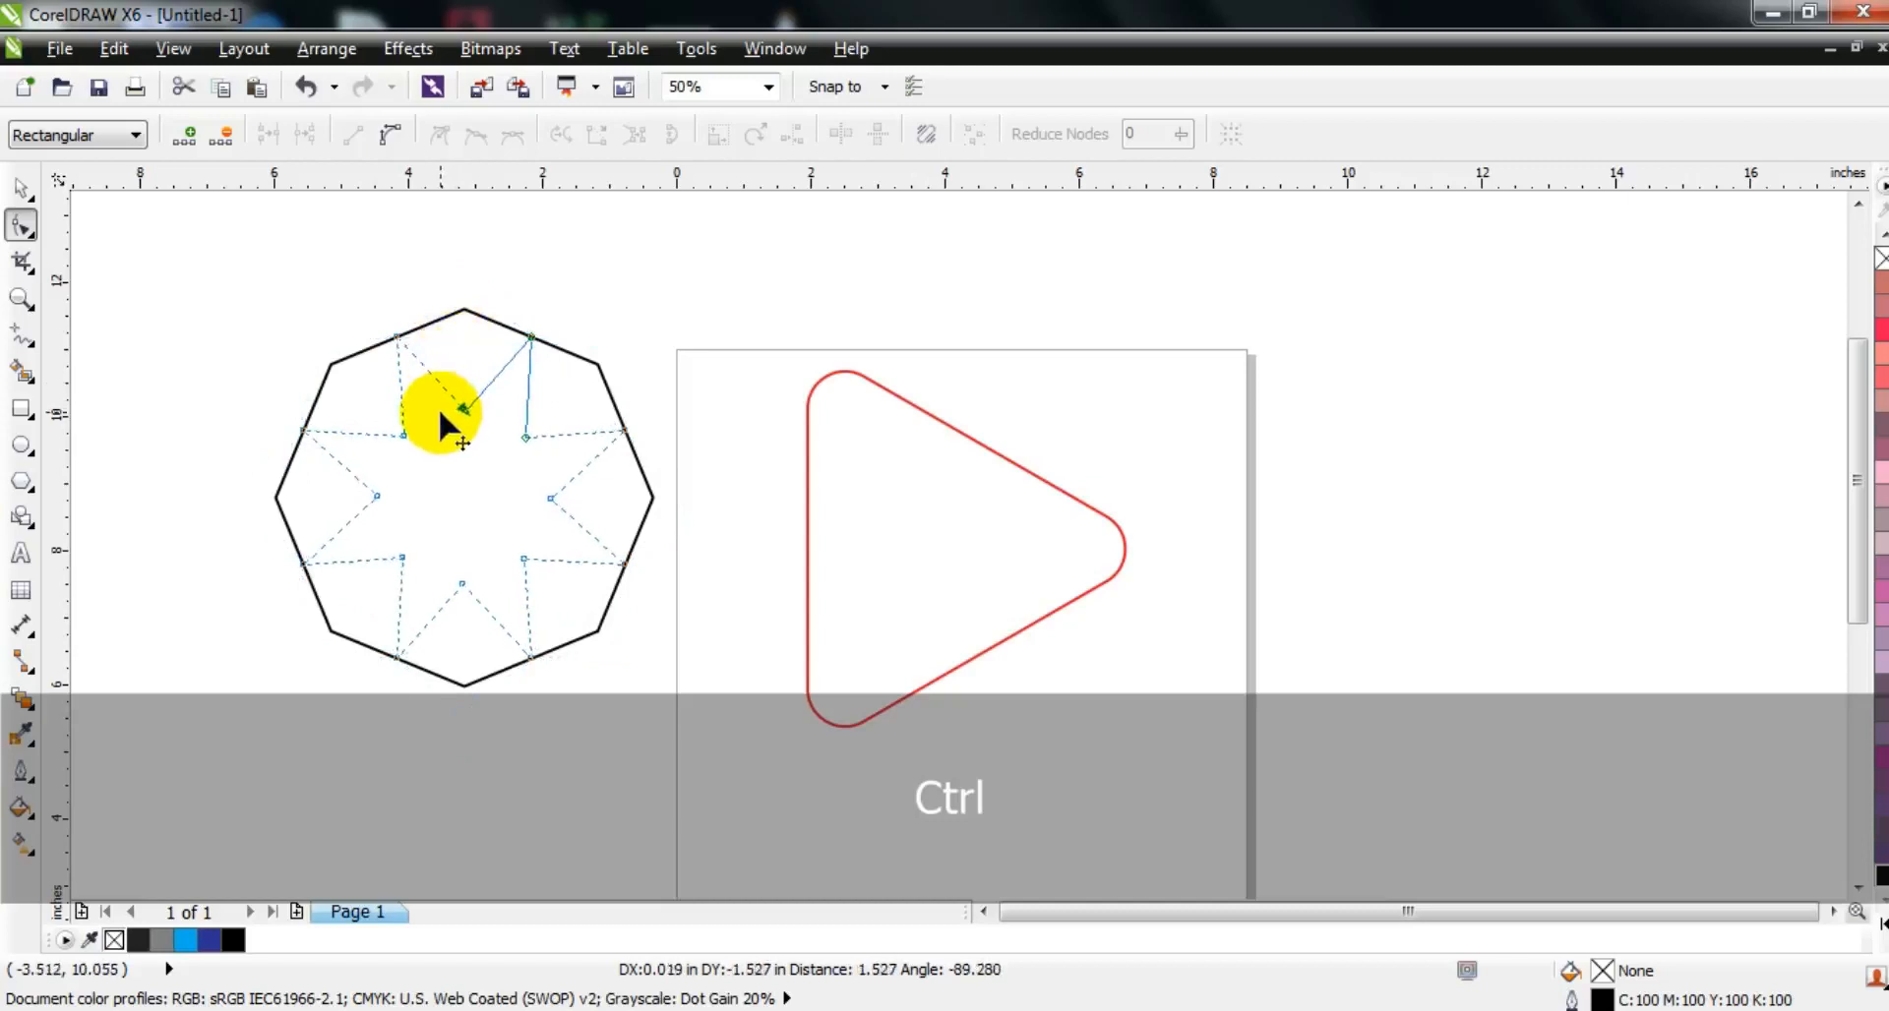
{"action": "left_click_drag", "start_coordinate": [439, 407], "coordinate": [439, 407]}
Step: Move the eight-pointed star onto the rounded triangle and align their centers at the same height
{"action": "key", "text": "space"}
{"action": "key", "text": "shift+F2"}
{"action": "key", "text": "F3"}
{"action": "left_click_drag", "start_coordinate": [848, 555], "coordinate": [1328, 621]}
{"action": "left_click", "coordinate": [1361, 536], "text": "shift"}
{"action": "key", "text": "e"}
{"action": "key", "text": "shift+F2"}
{"action": "key", "text": "Escape"}
Step: Shift the star slightly left over the triangle to about x 3.71 inches and level its center with the triangle's again
{"action": "left_click_drag", "start_coordinate": [1139, 569], "coordinate": [1092, 562]}
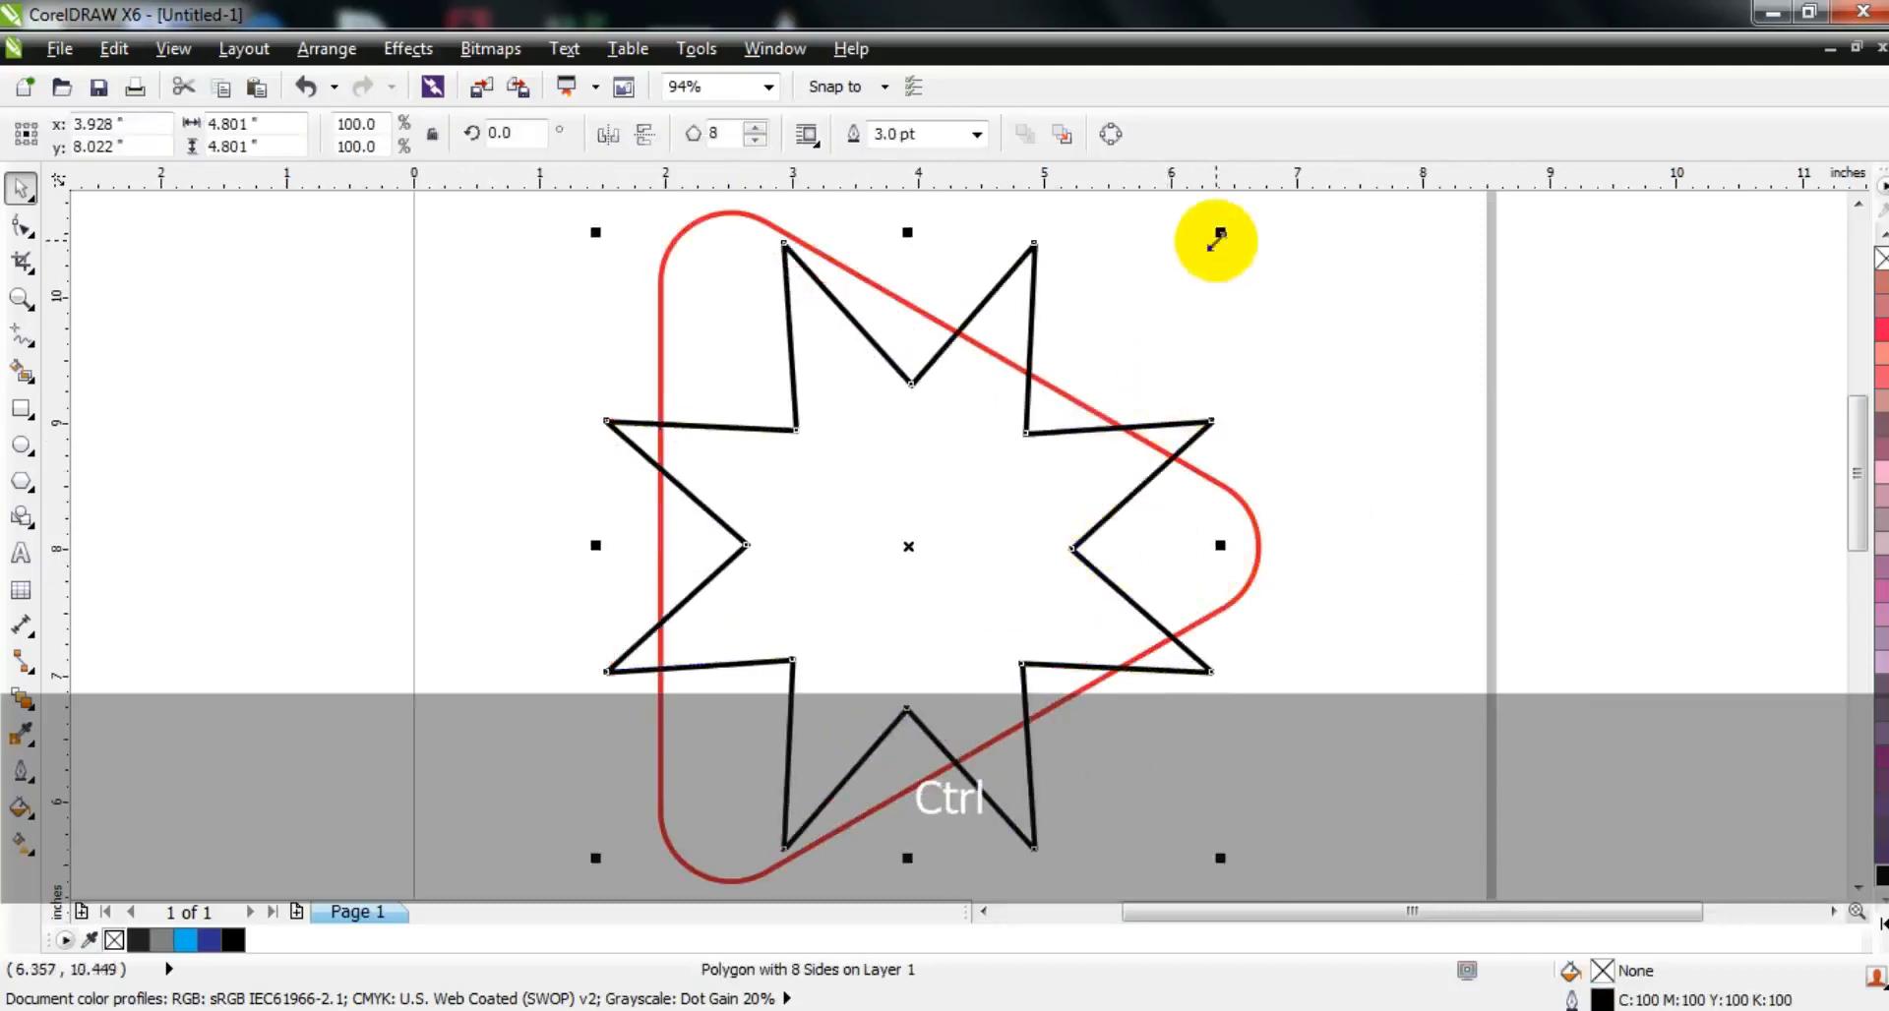
{"action": "left_click_drag", "start_coordinate": [911, 539], "coordinate": [883, 542]}
{"action": "left_click", "coordinate": [1154, 561], "text": "shift"}
{"action": "key", "text": "e"}
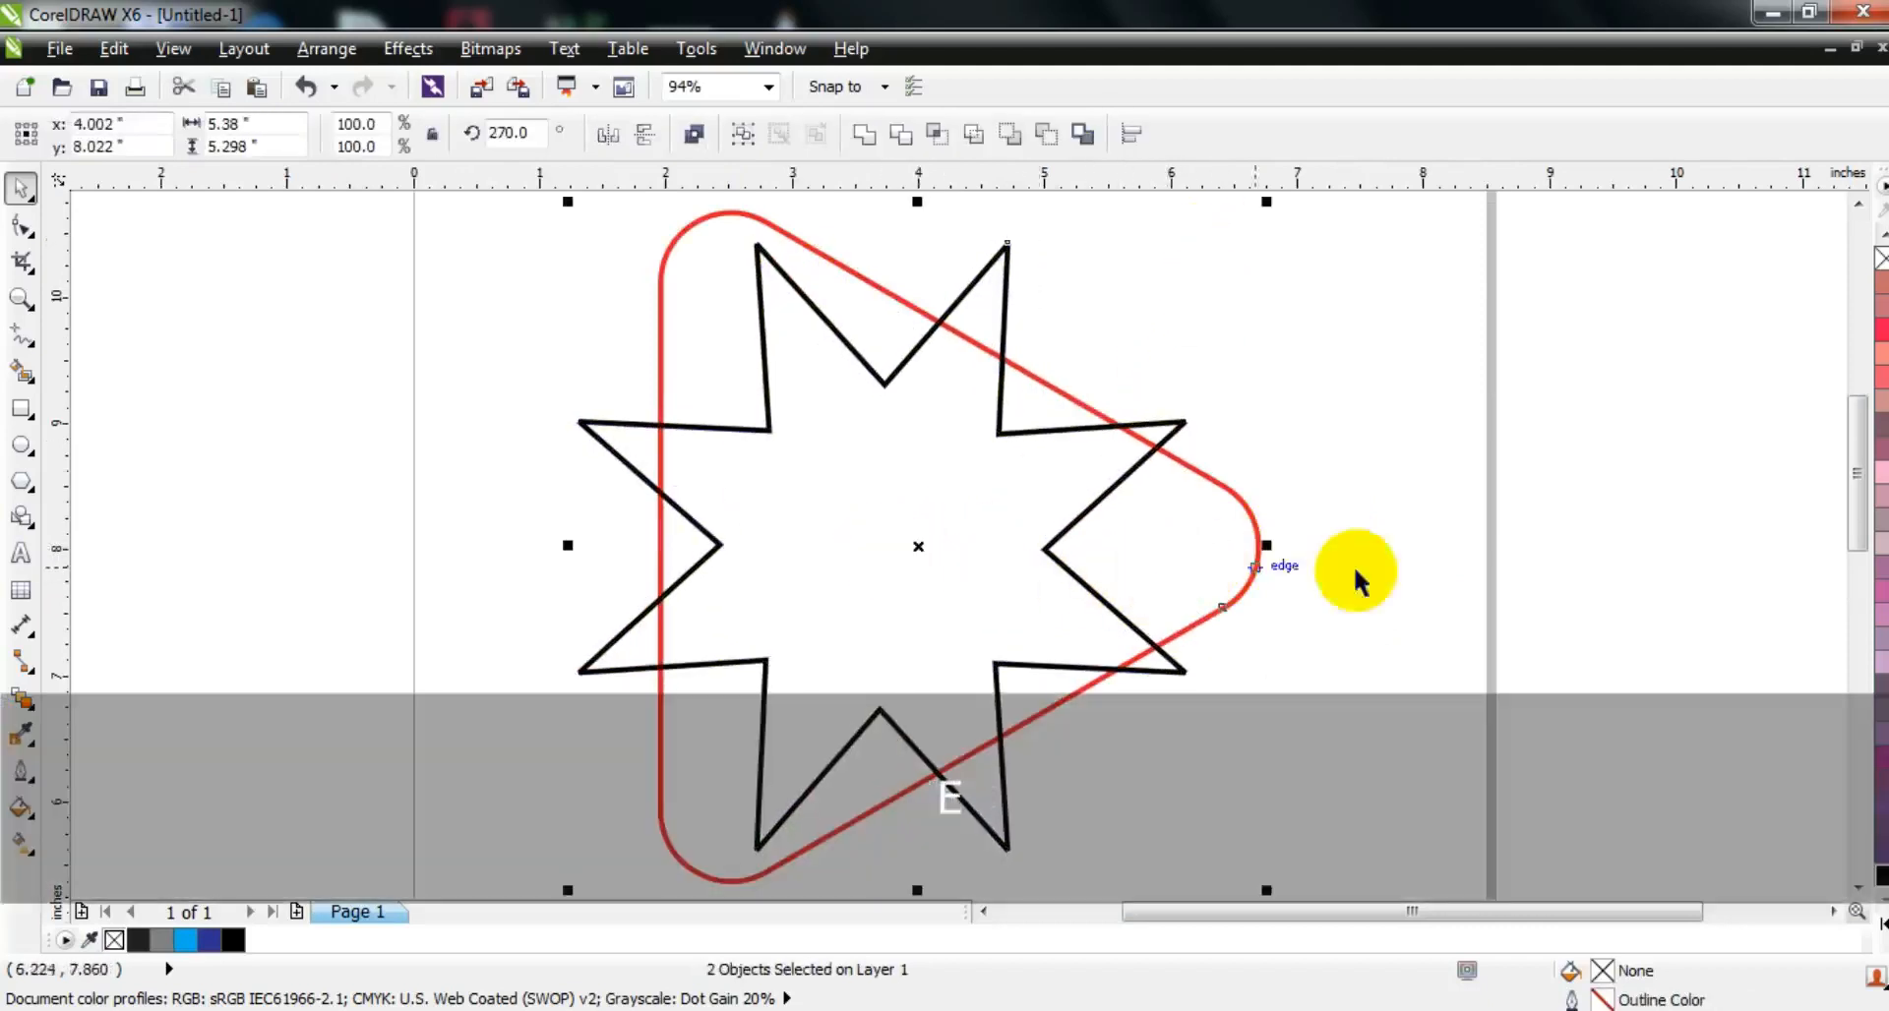
{"action": "left_click", "coordinate": [1391, 570]}
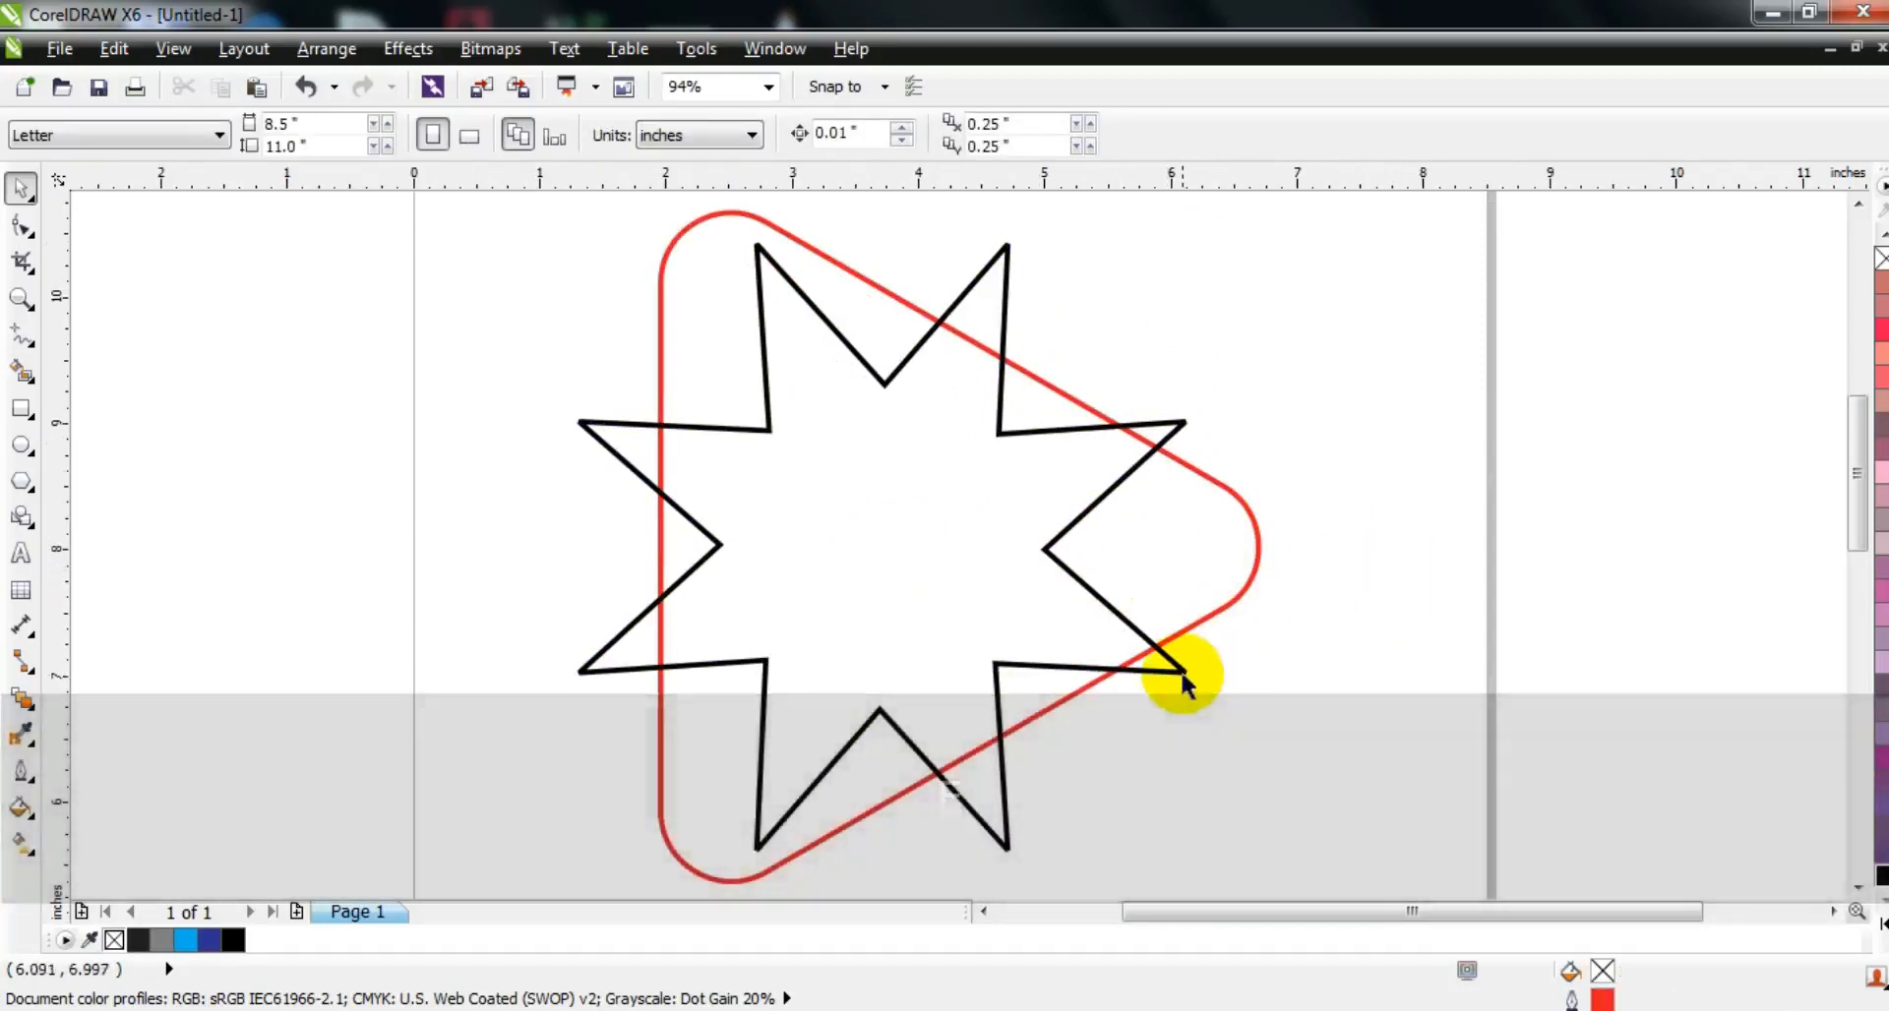
{"action": "left_click_drag", "start_coordinate": [1182, 671], "coordinate": [1178, 672]}
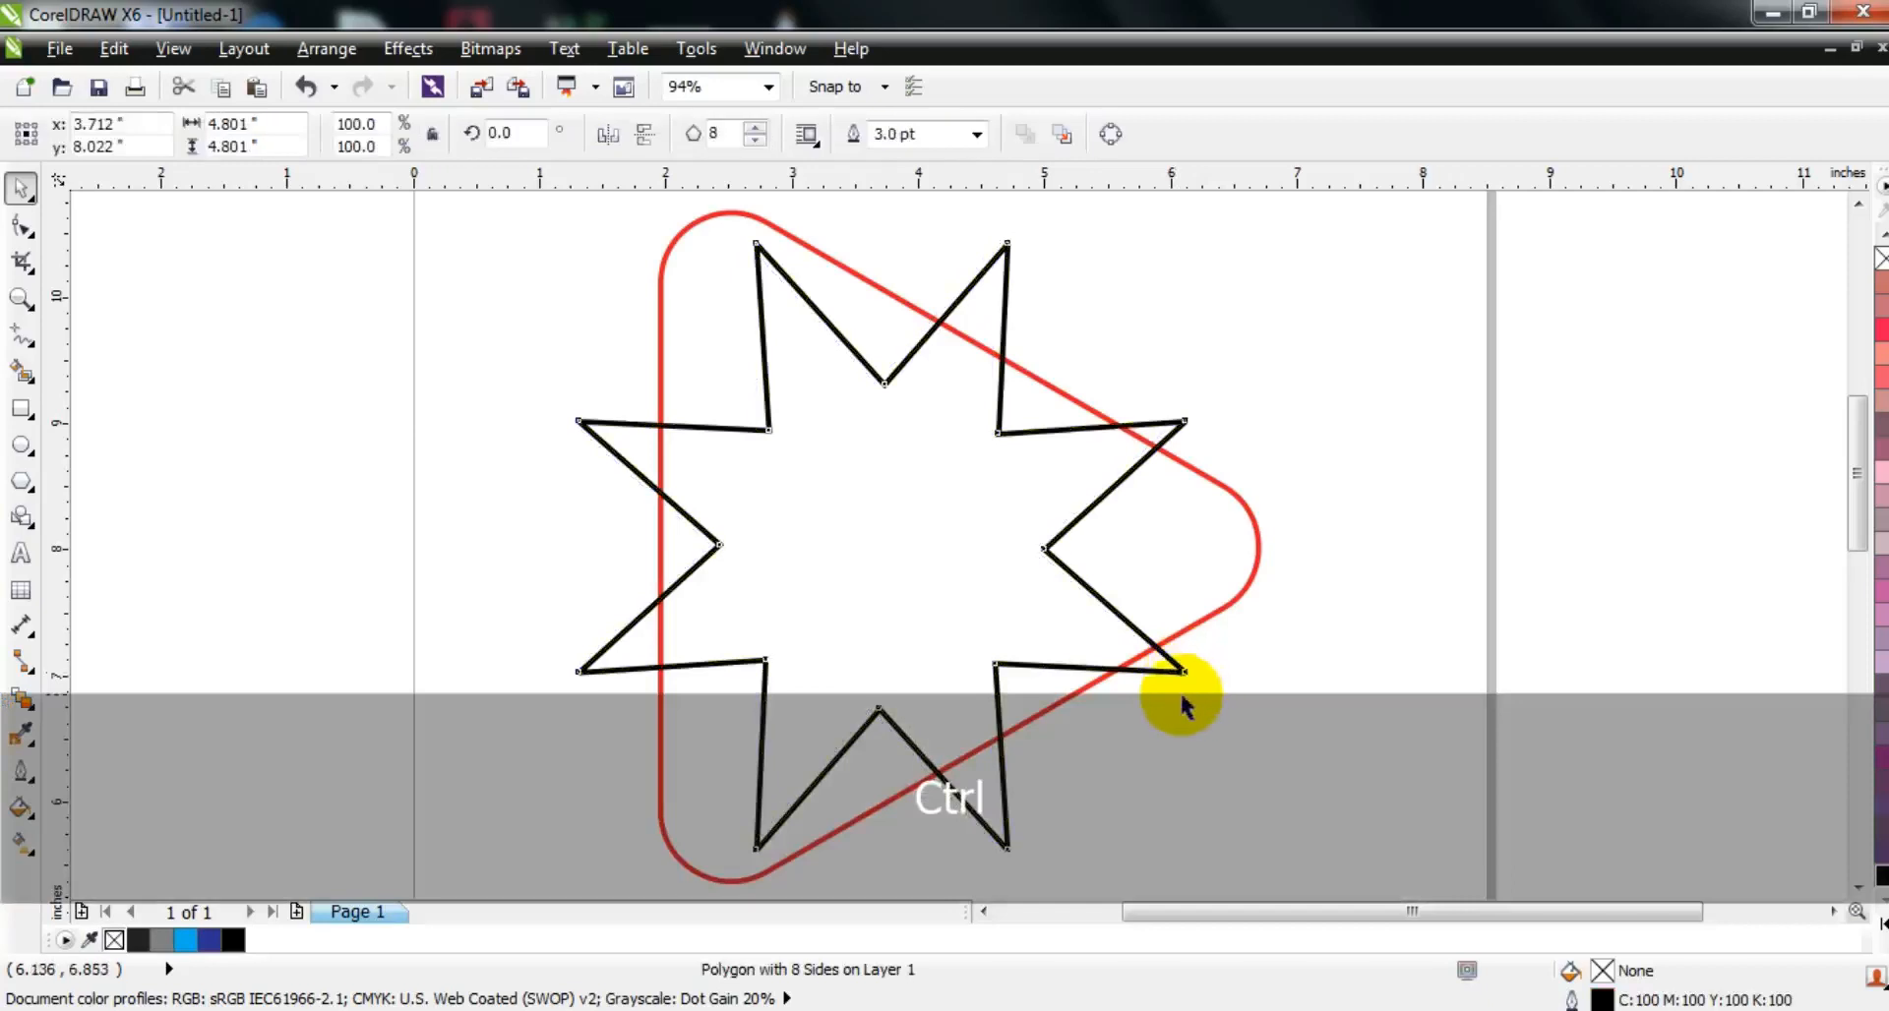
Step: Convert the star to curves and move its left inner node slightly toward the center
{"action": "left_click", "coordinate": [19, 231]}
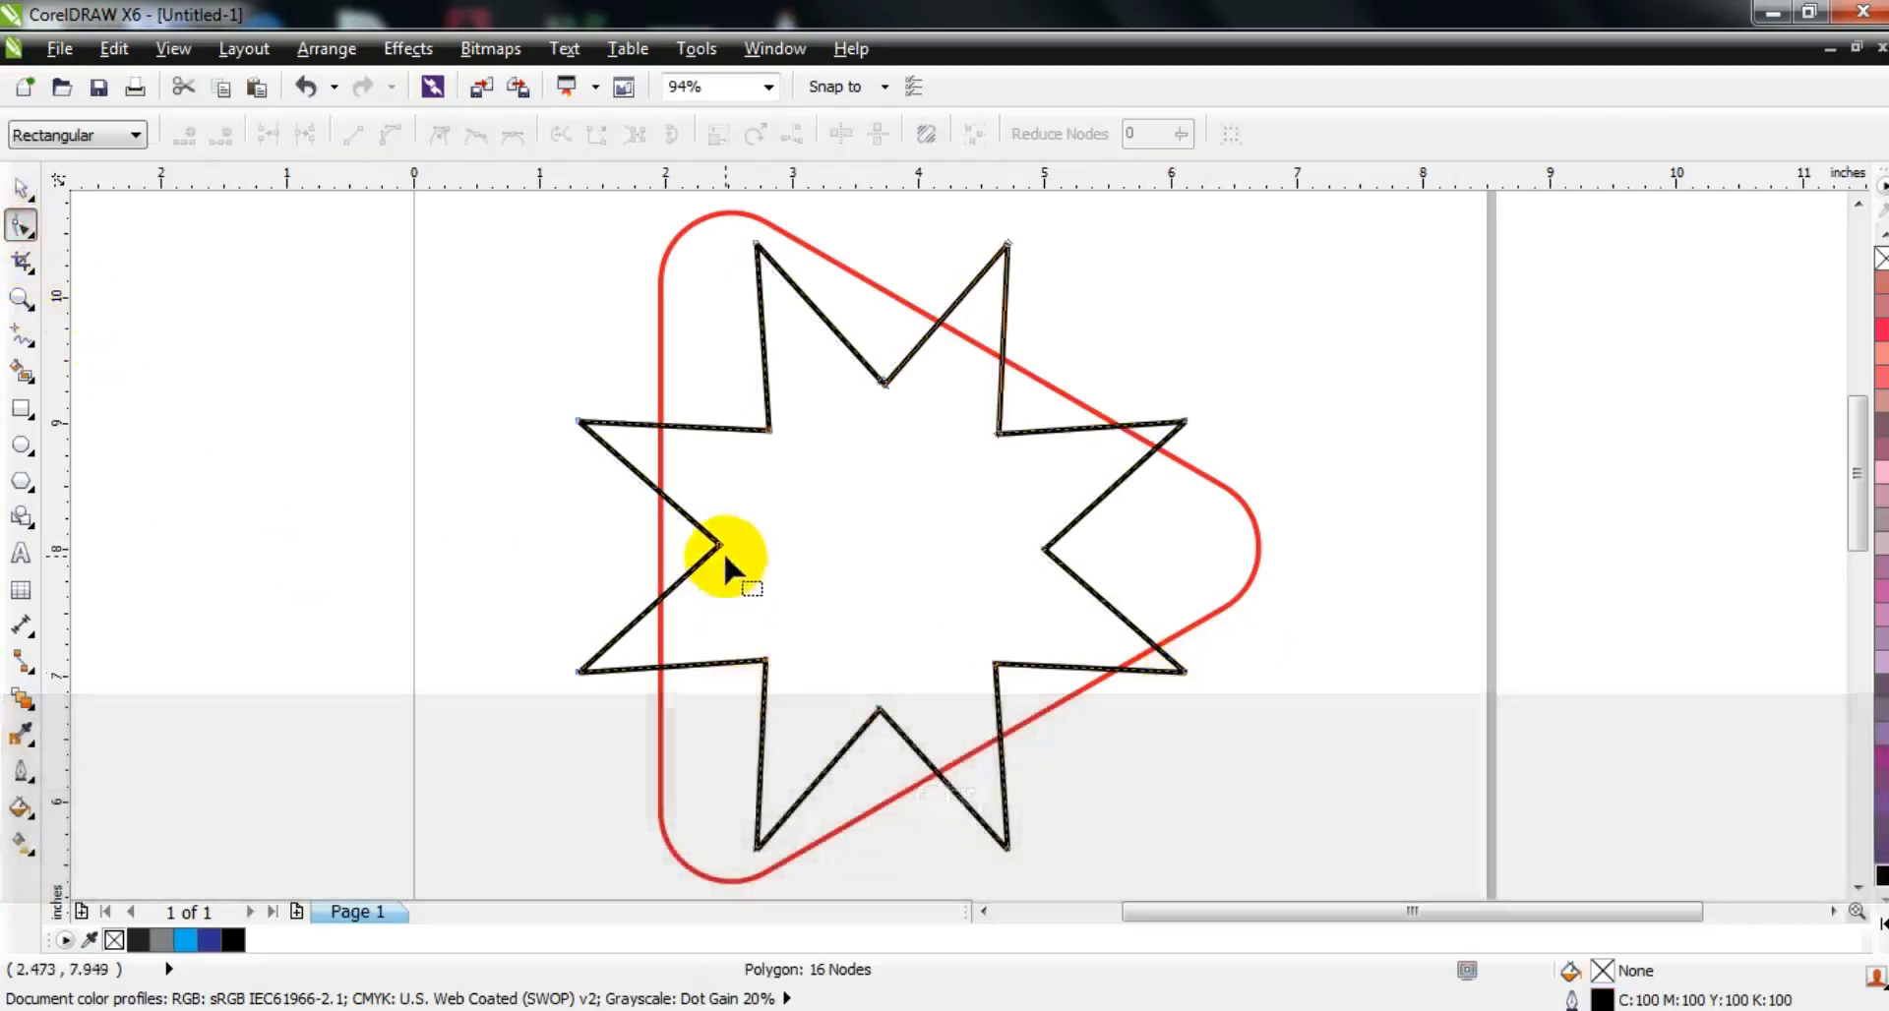
{"action": "key", "text": "ctrl+q"}
{"action": "left_click_drag", "start_coordinate": [722, 546], "coordinate": [759, 545]}
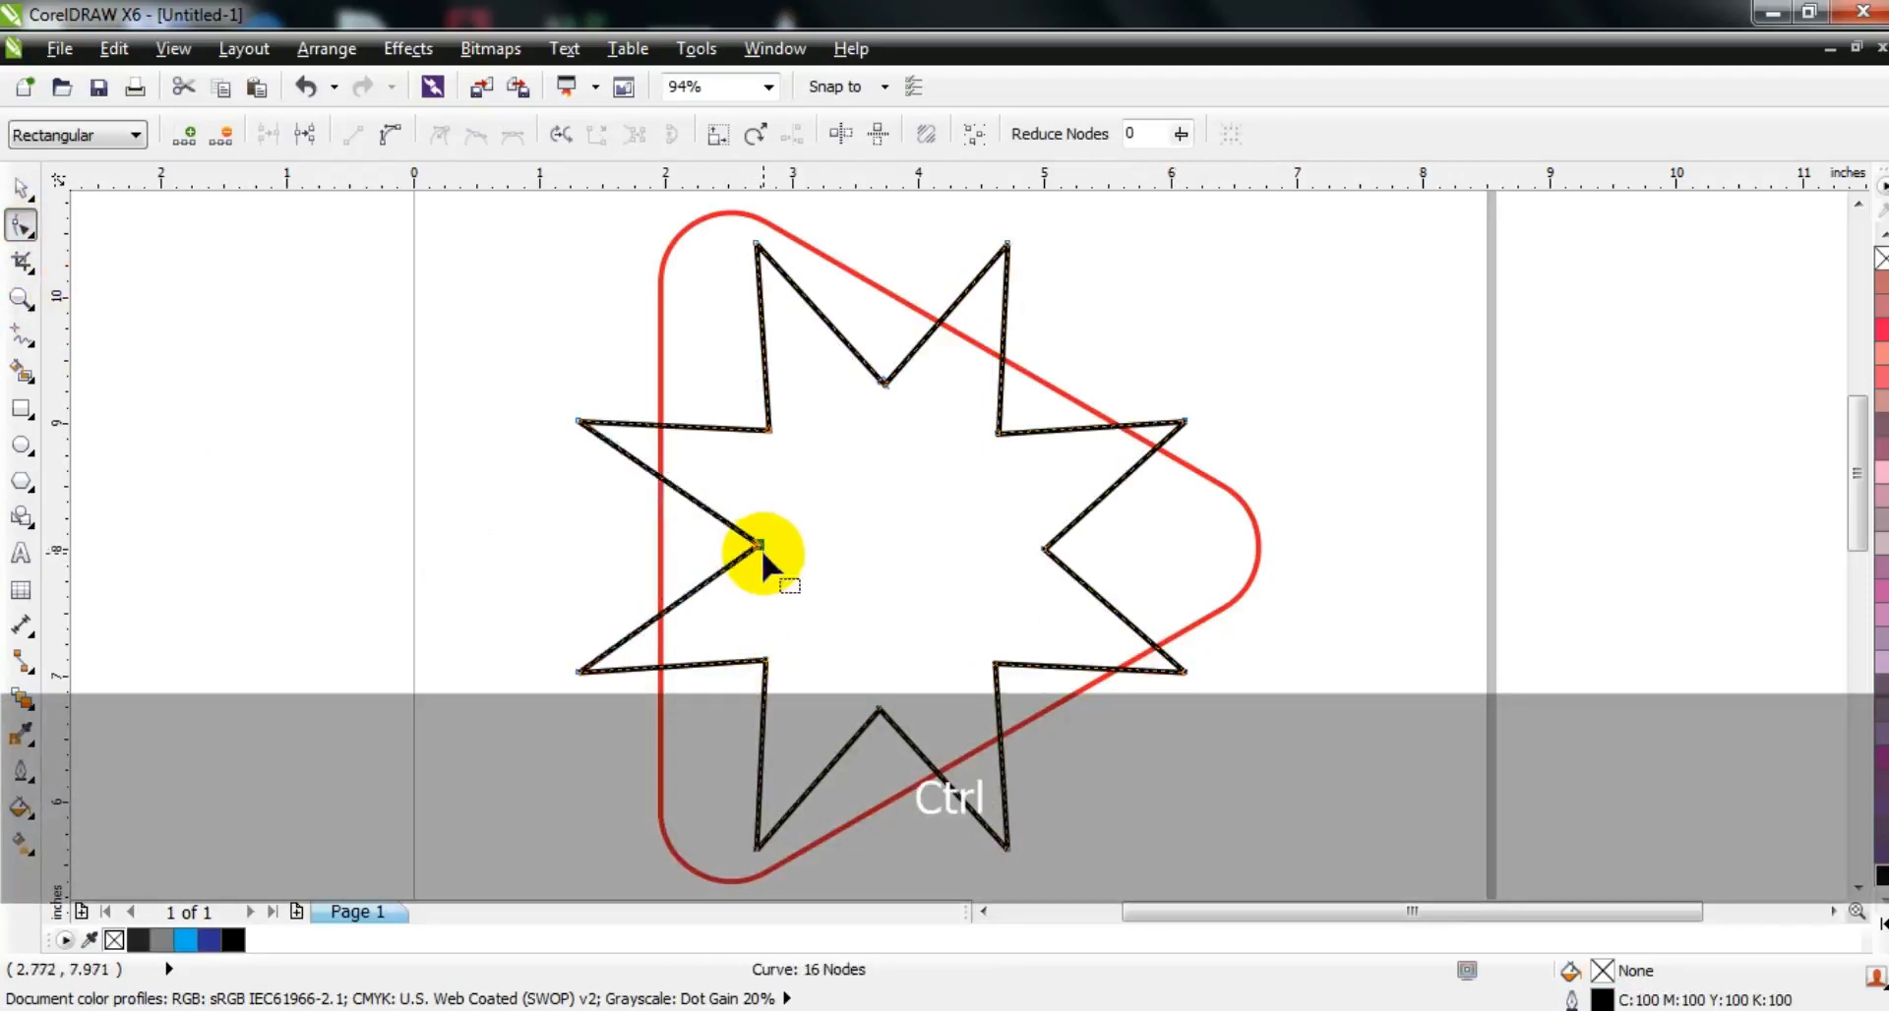
Step: Stretch the star's upper-left, lower-left and two right-hand points outward beyond the rounded triangle
{"action": "left_click_drag", "start_coordinate": [756, 243], "coordinate": [689, 251]}
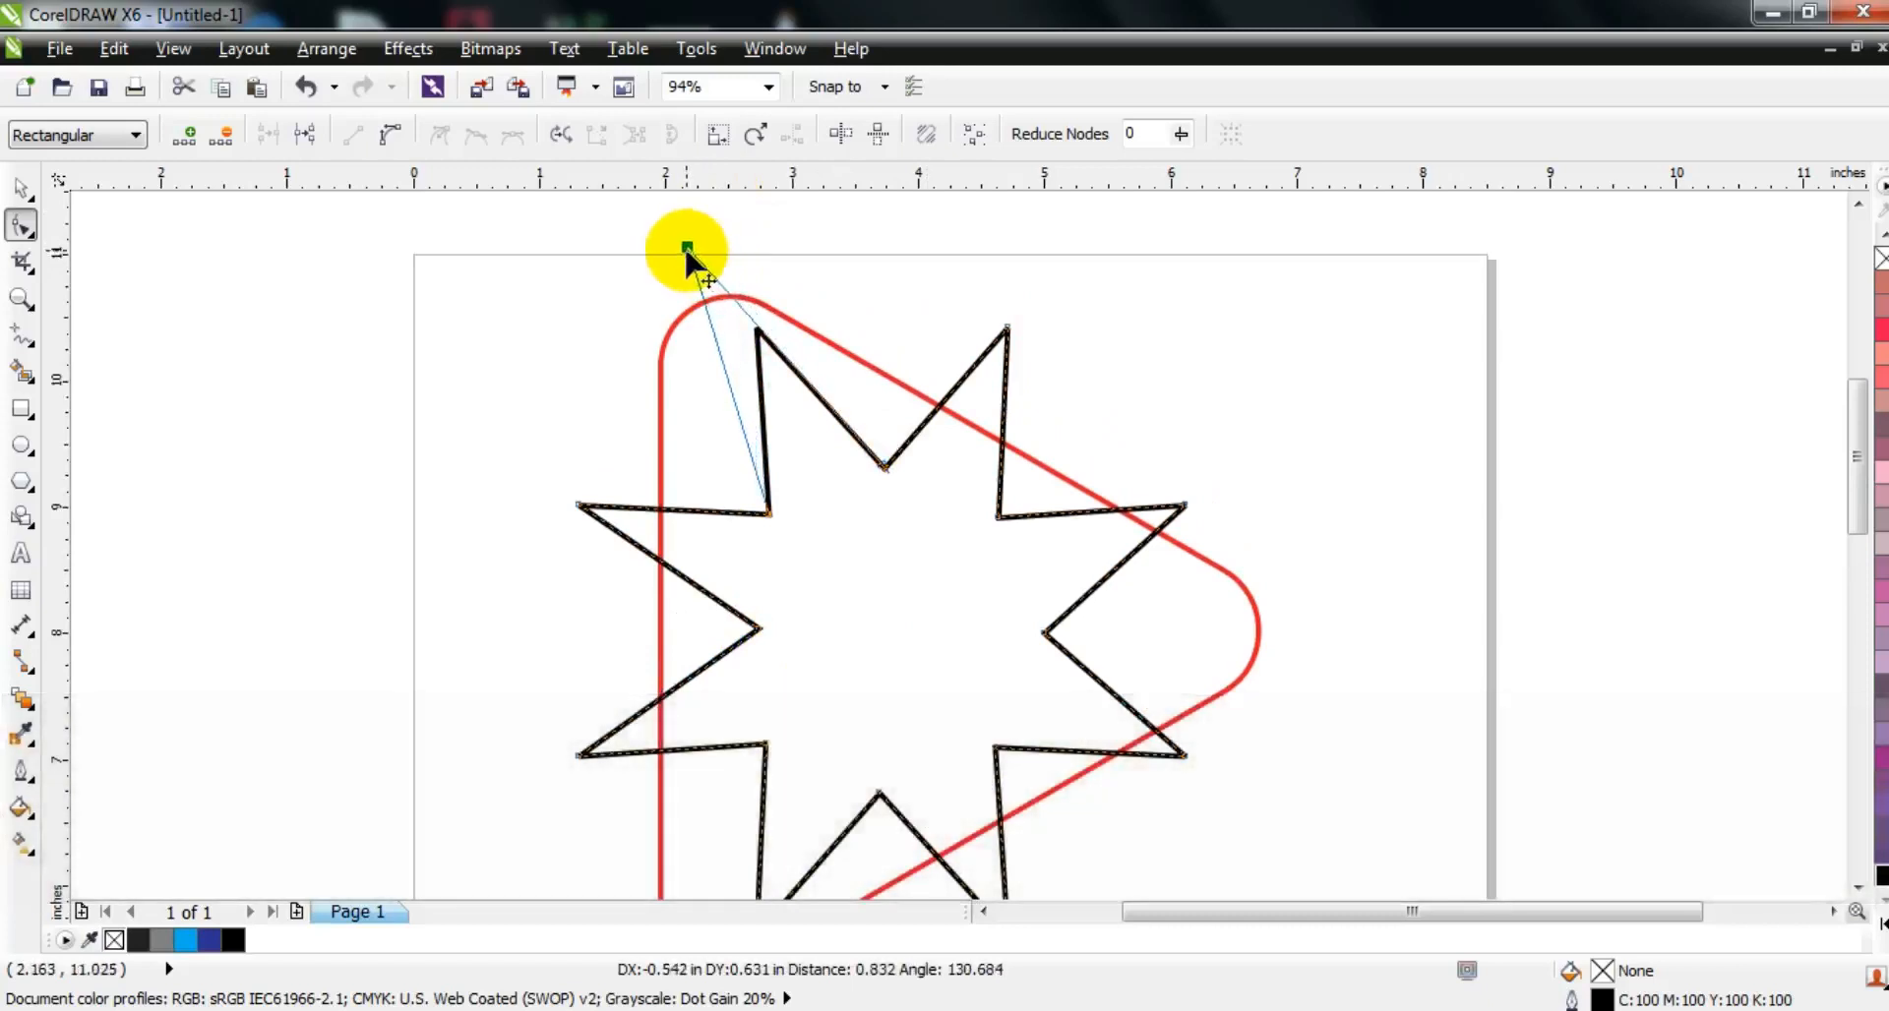
{"action": "left_click_drag", "start_coordinate": [687, 252], "coordinate": [688, 254]}
{"action": "key", "text": "F3"}
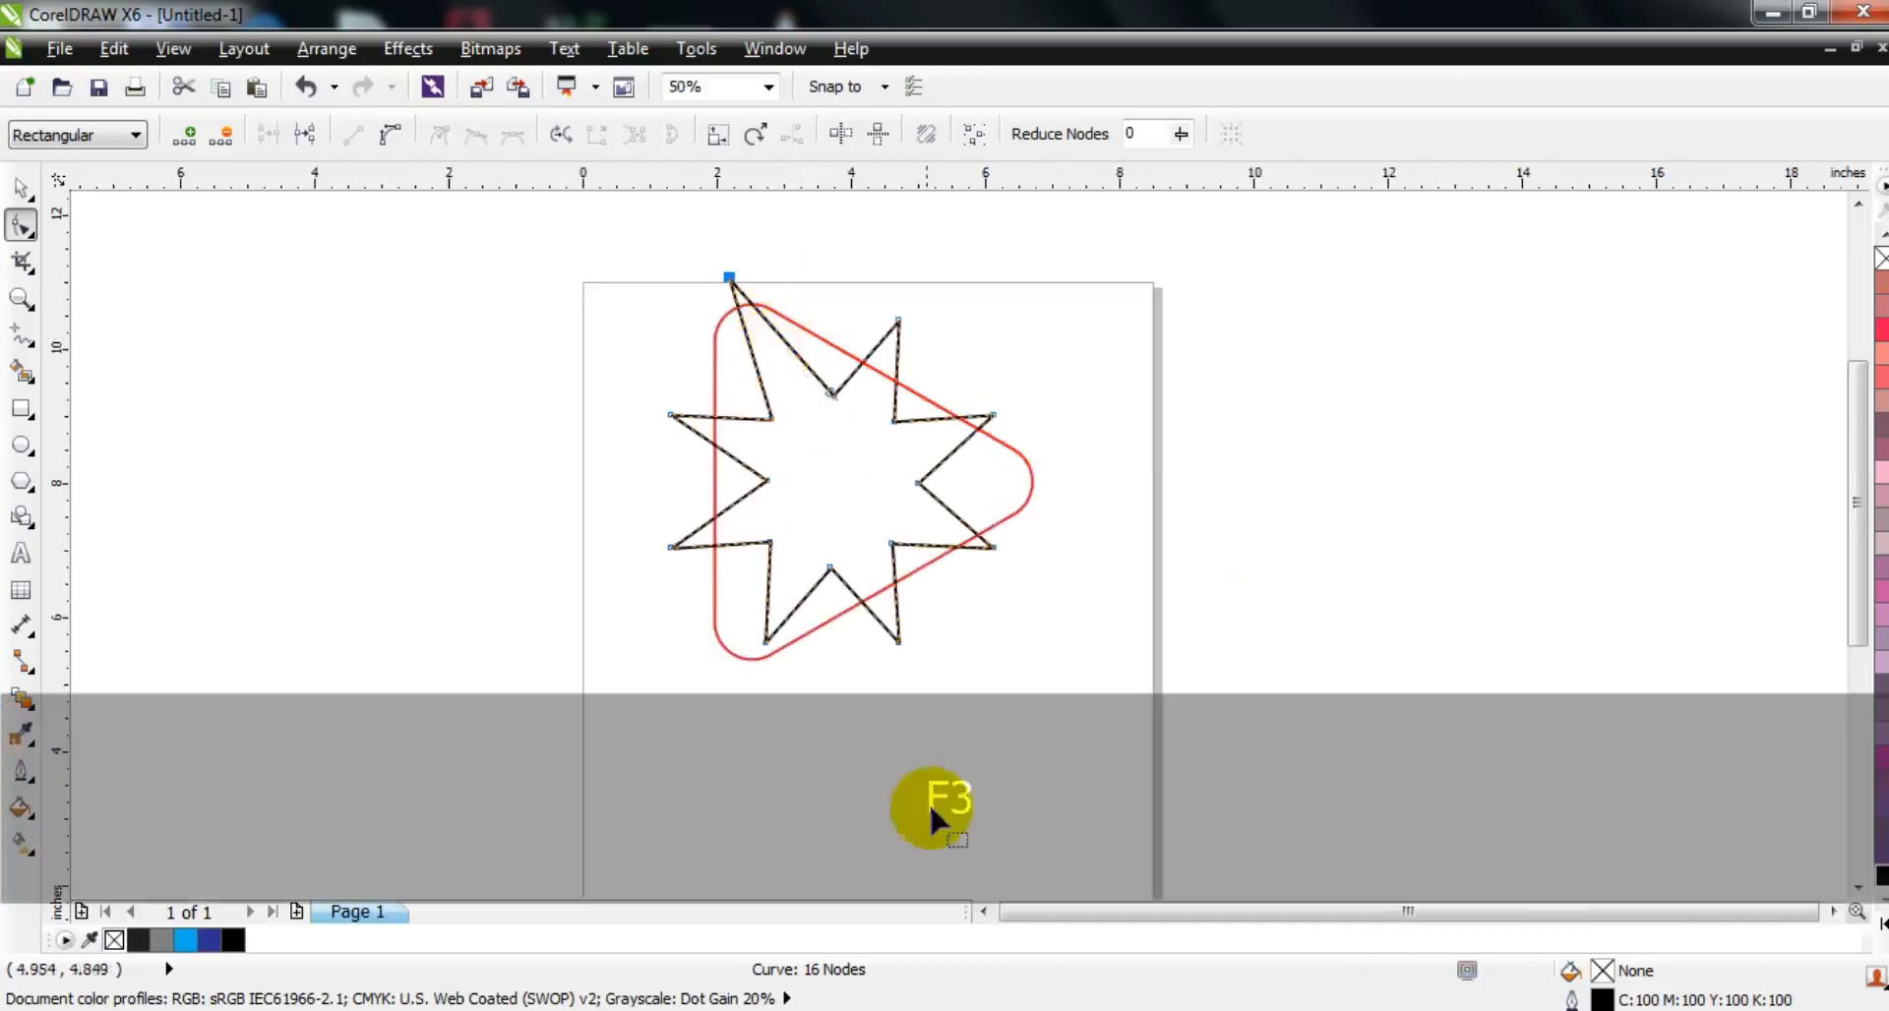
{"action": "left_click_drag", "start_coordinate": [764, 645], "coordinate": [719, 701]}
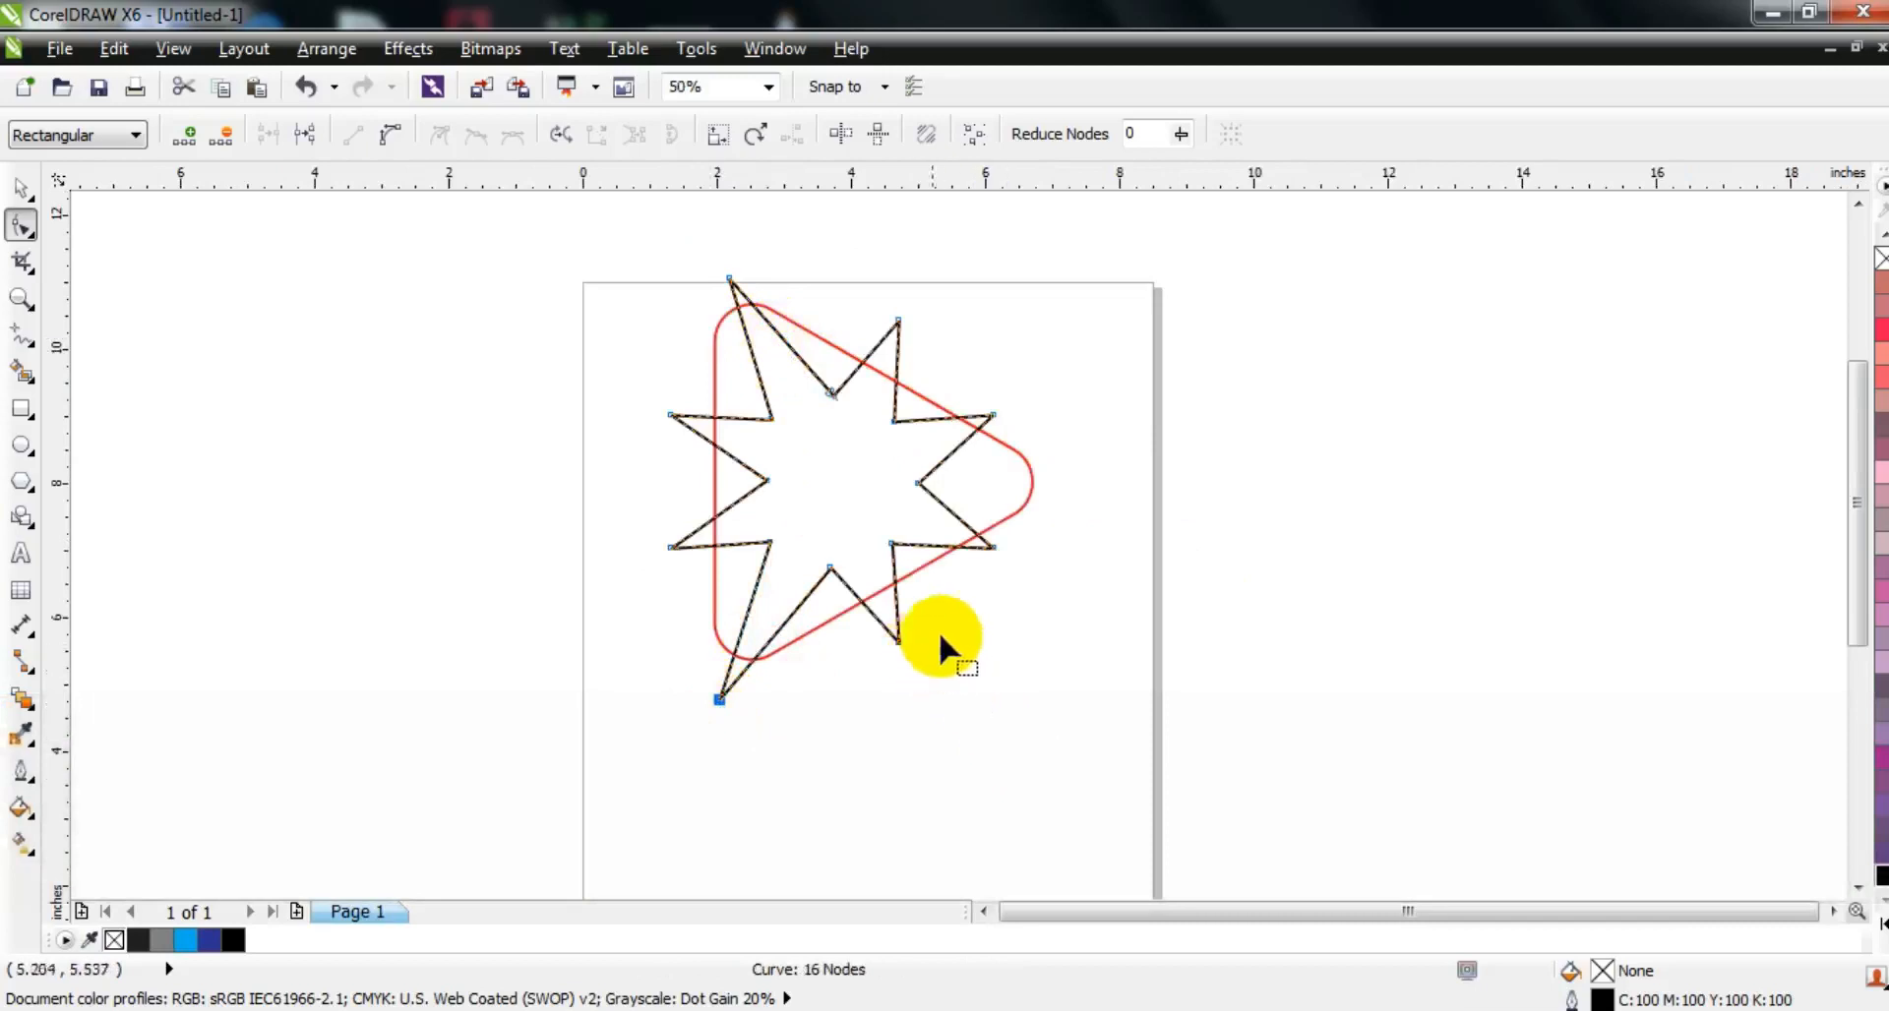
{"action": "left_click_drag", "start_coordinate": [991, 415], "coordinate": [1060, 406]}
{"action": "left_click_drag", "start_coordinate": [992, 546], "coordinate": [1041, 591]}
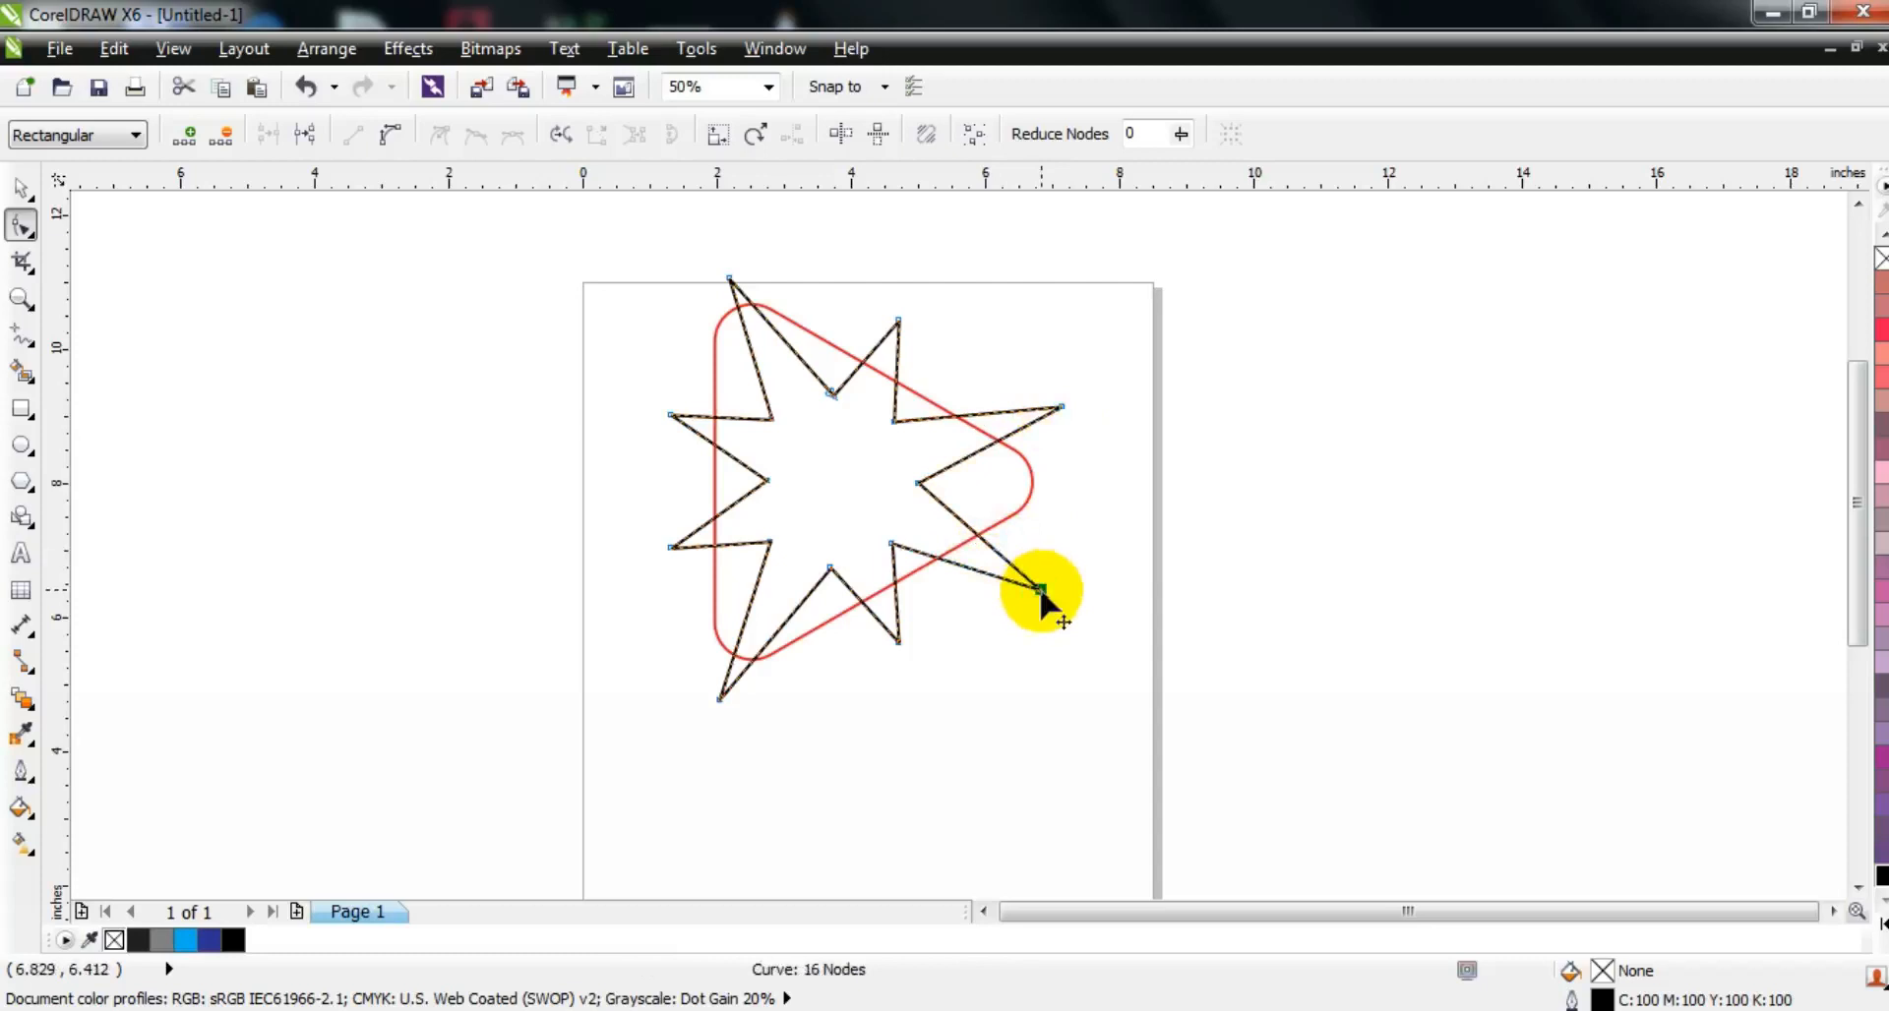
Step: Trim the rounded triangle with the star, and move the star off the page to the left
{"action": "left_click", "coordinate": [21, 185]}
{"action": "key", "text": "shift"}
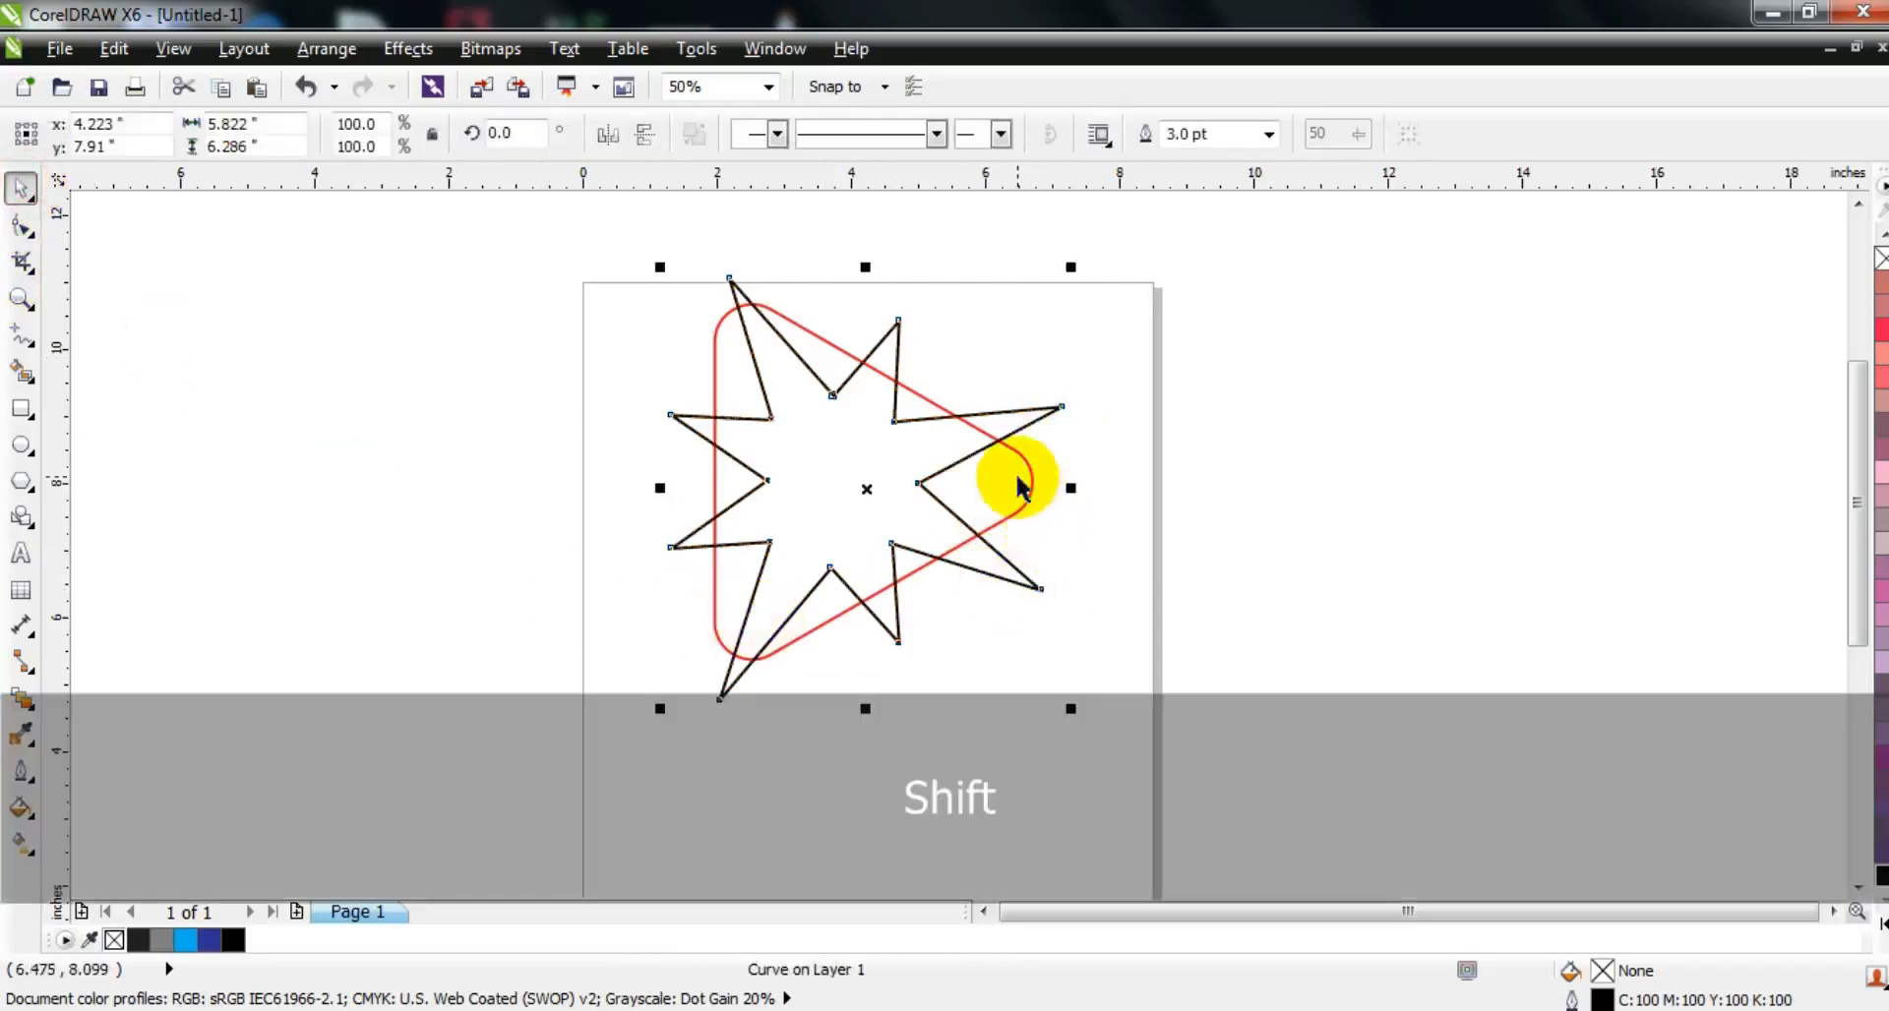
{"action": "left_click", "coordinate": [1019, 486], "text": "shift"}
{"action": "left_click", "coordinate": [905, 148]}
{"action": "left_click", "coordinate": [1162, 423]}
{"action": "left_click_drag", "start_coordinate": [1046, 412], "coordinate": [498, 428]}
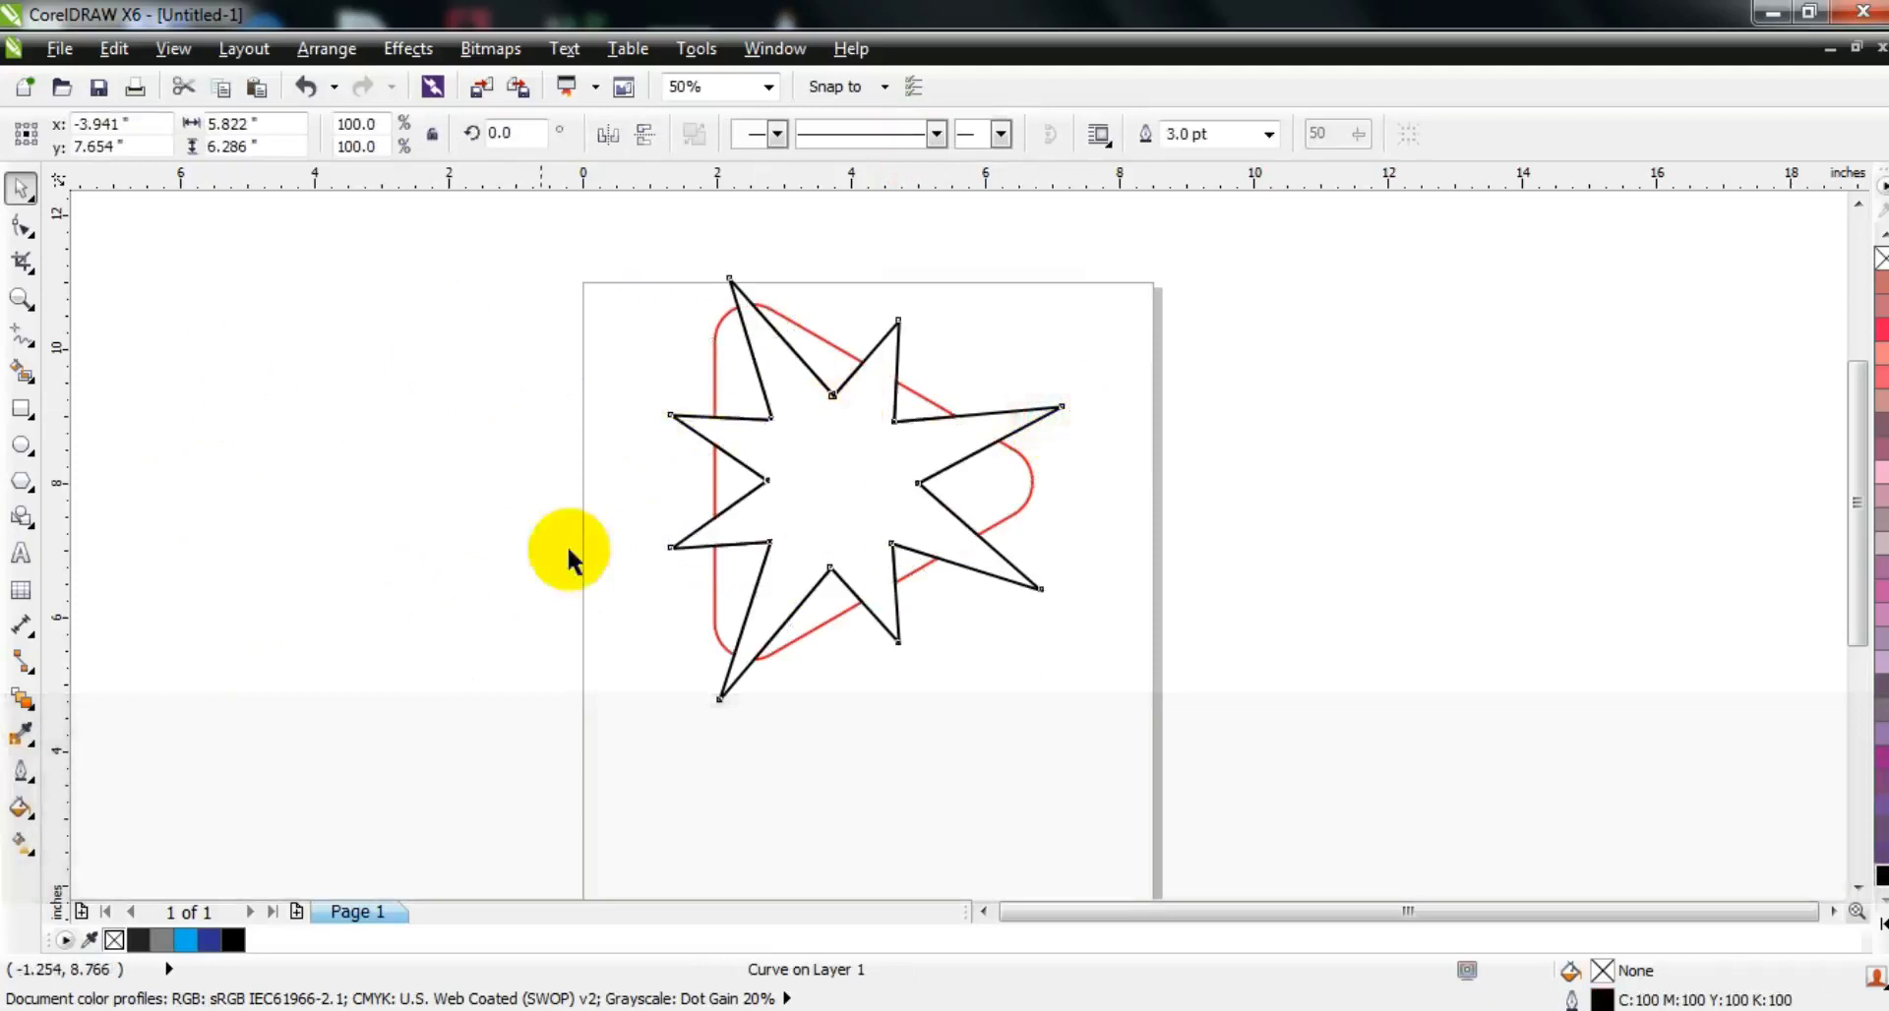
{"action": "left_click", "coordinate": [582, 634]}
Step: Fill the trimmed triangle pieces with 20% black gray
{"action": "left_click", "coordinate": [983, 527]}
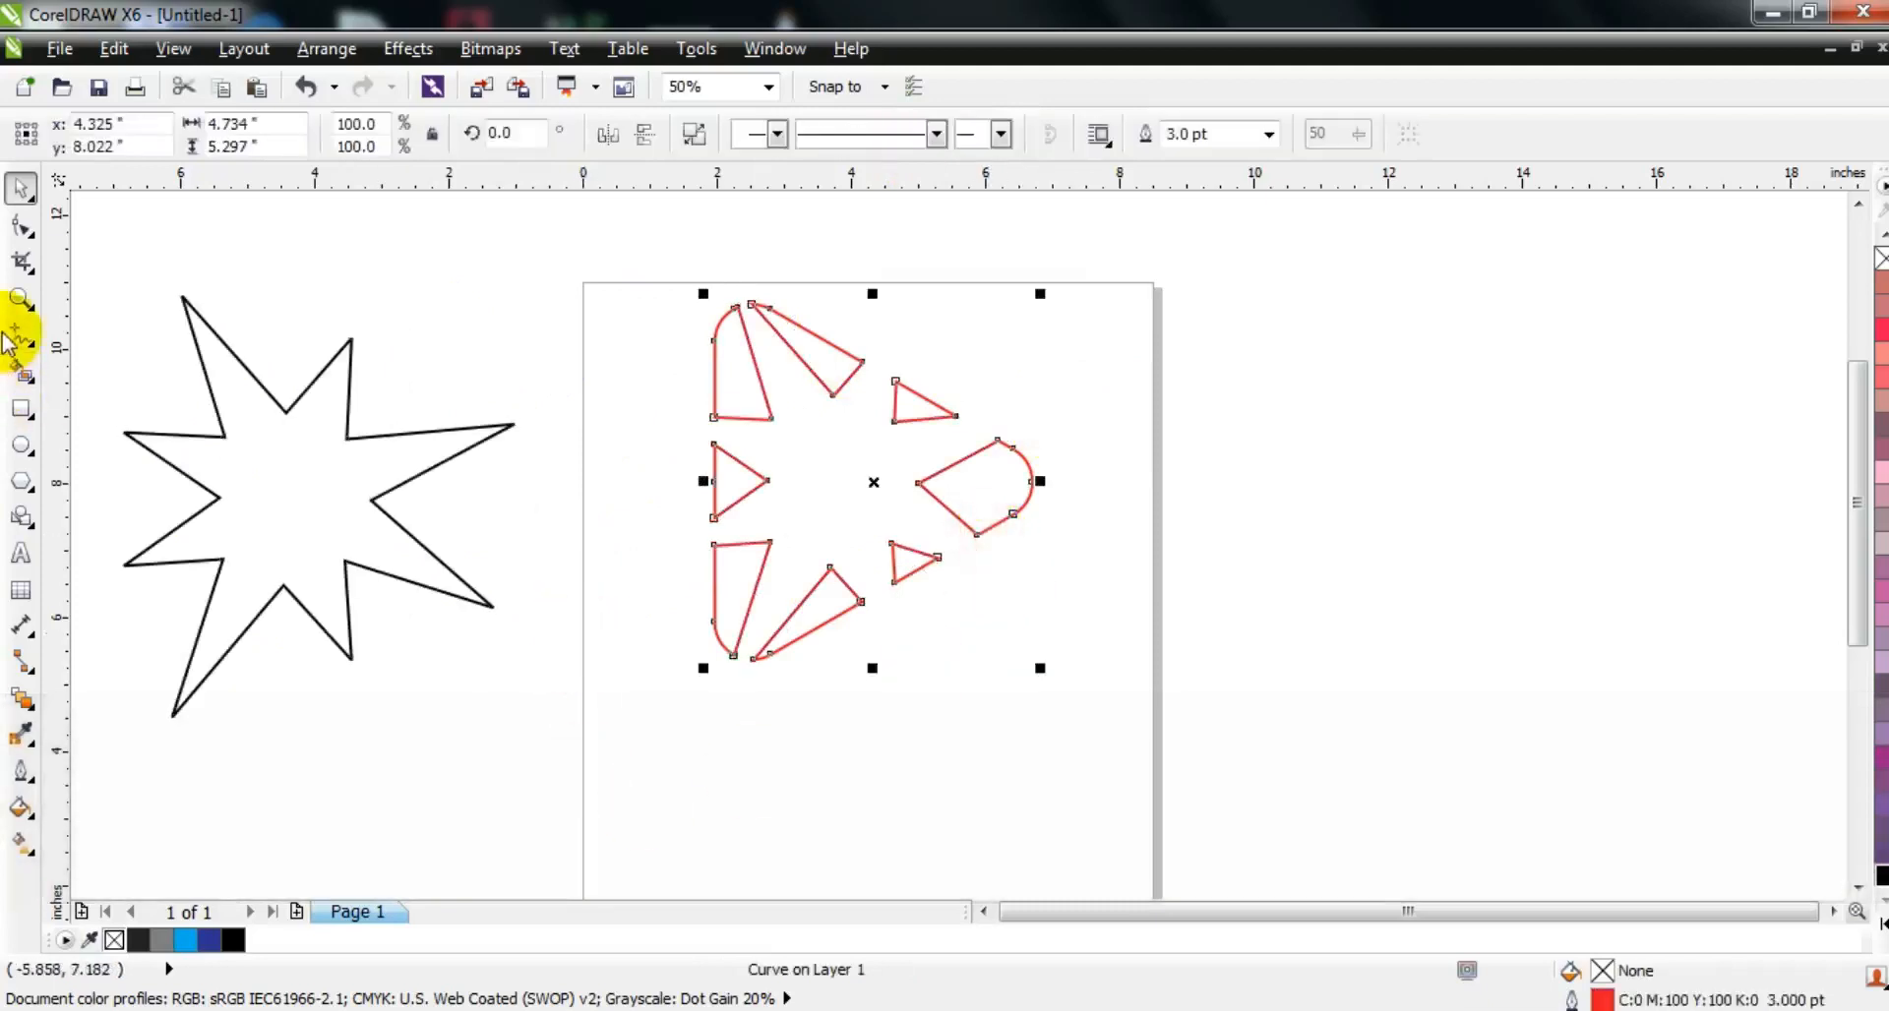
{"action": "left_click", "coordinate": [21, 298]}
{"action": "left_click_drag", "start_coordinate": [590, 295], "coordinate": [1259, 679]}
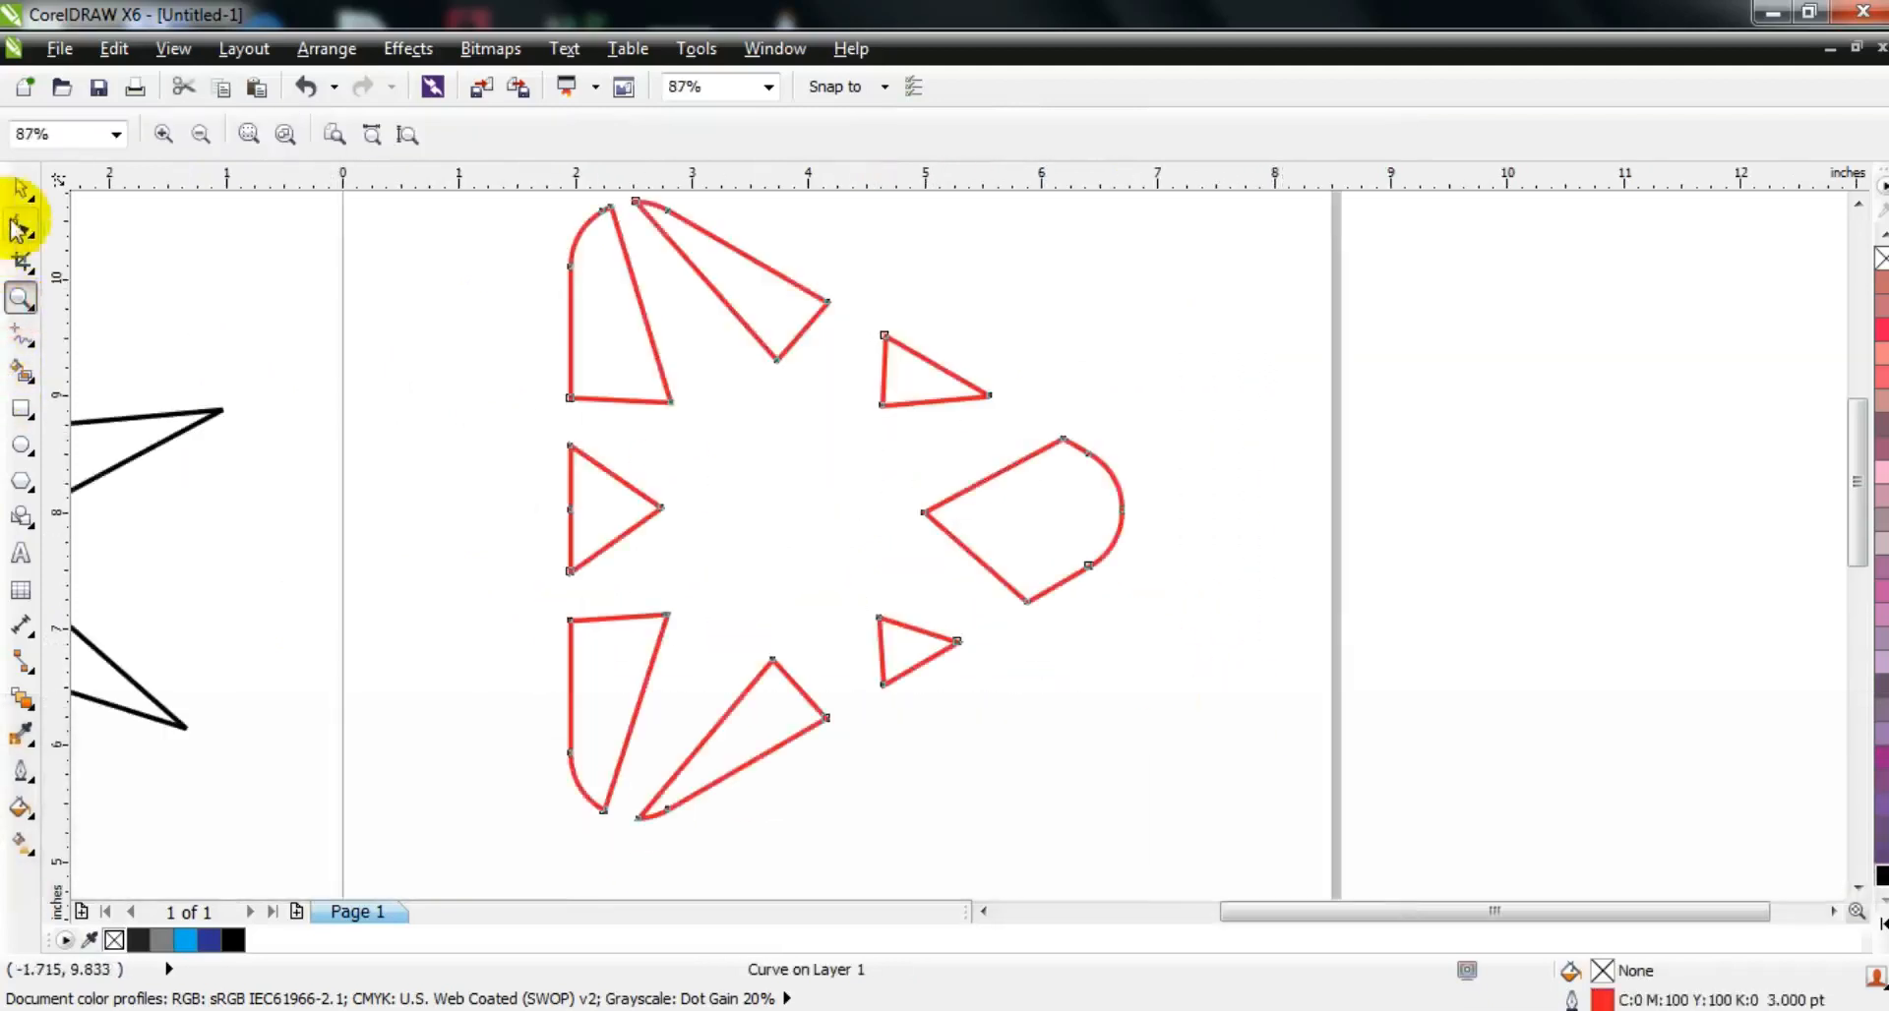
{"action": "left_click", "coordinate": [17, 186]}
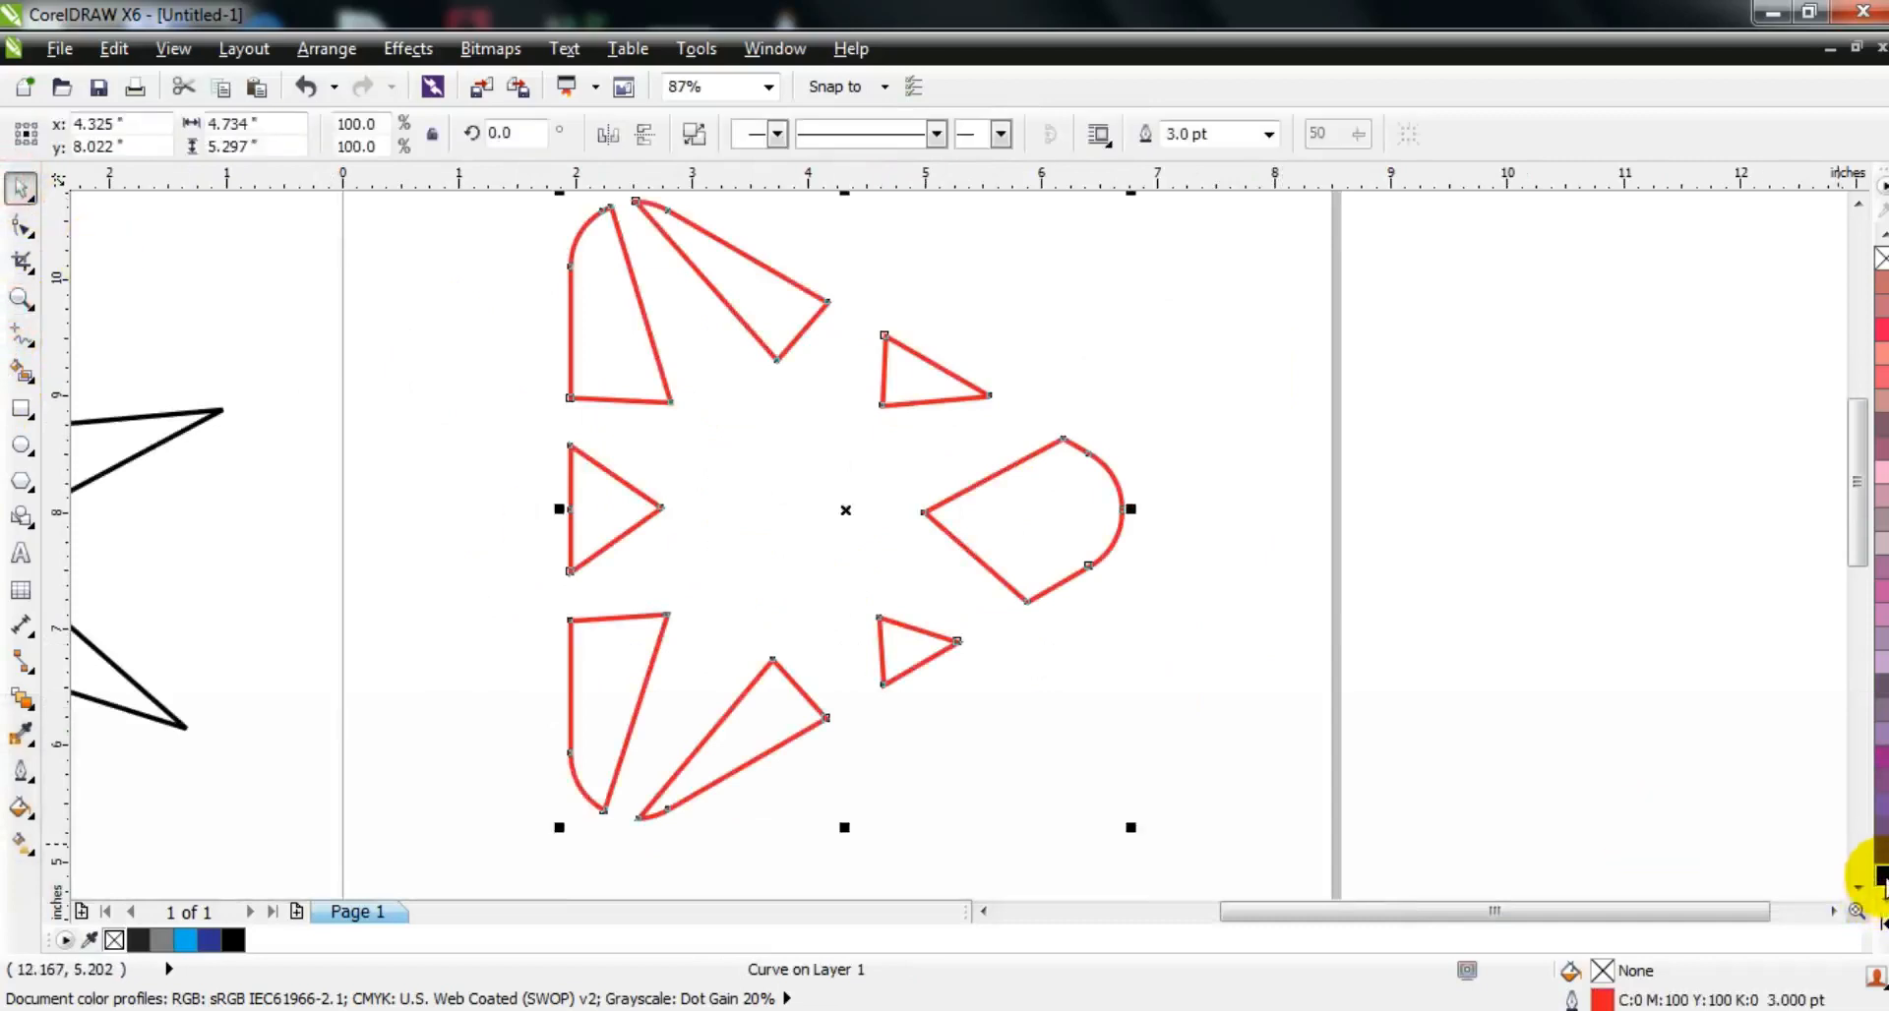
{"action": "left_click", "coordinate": [1879, 918]}
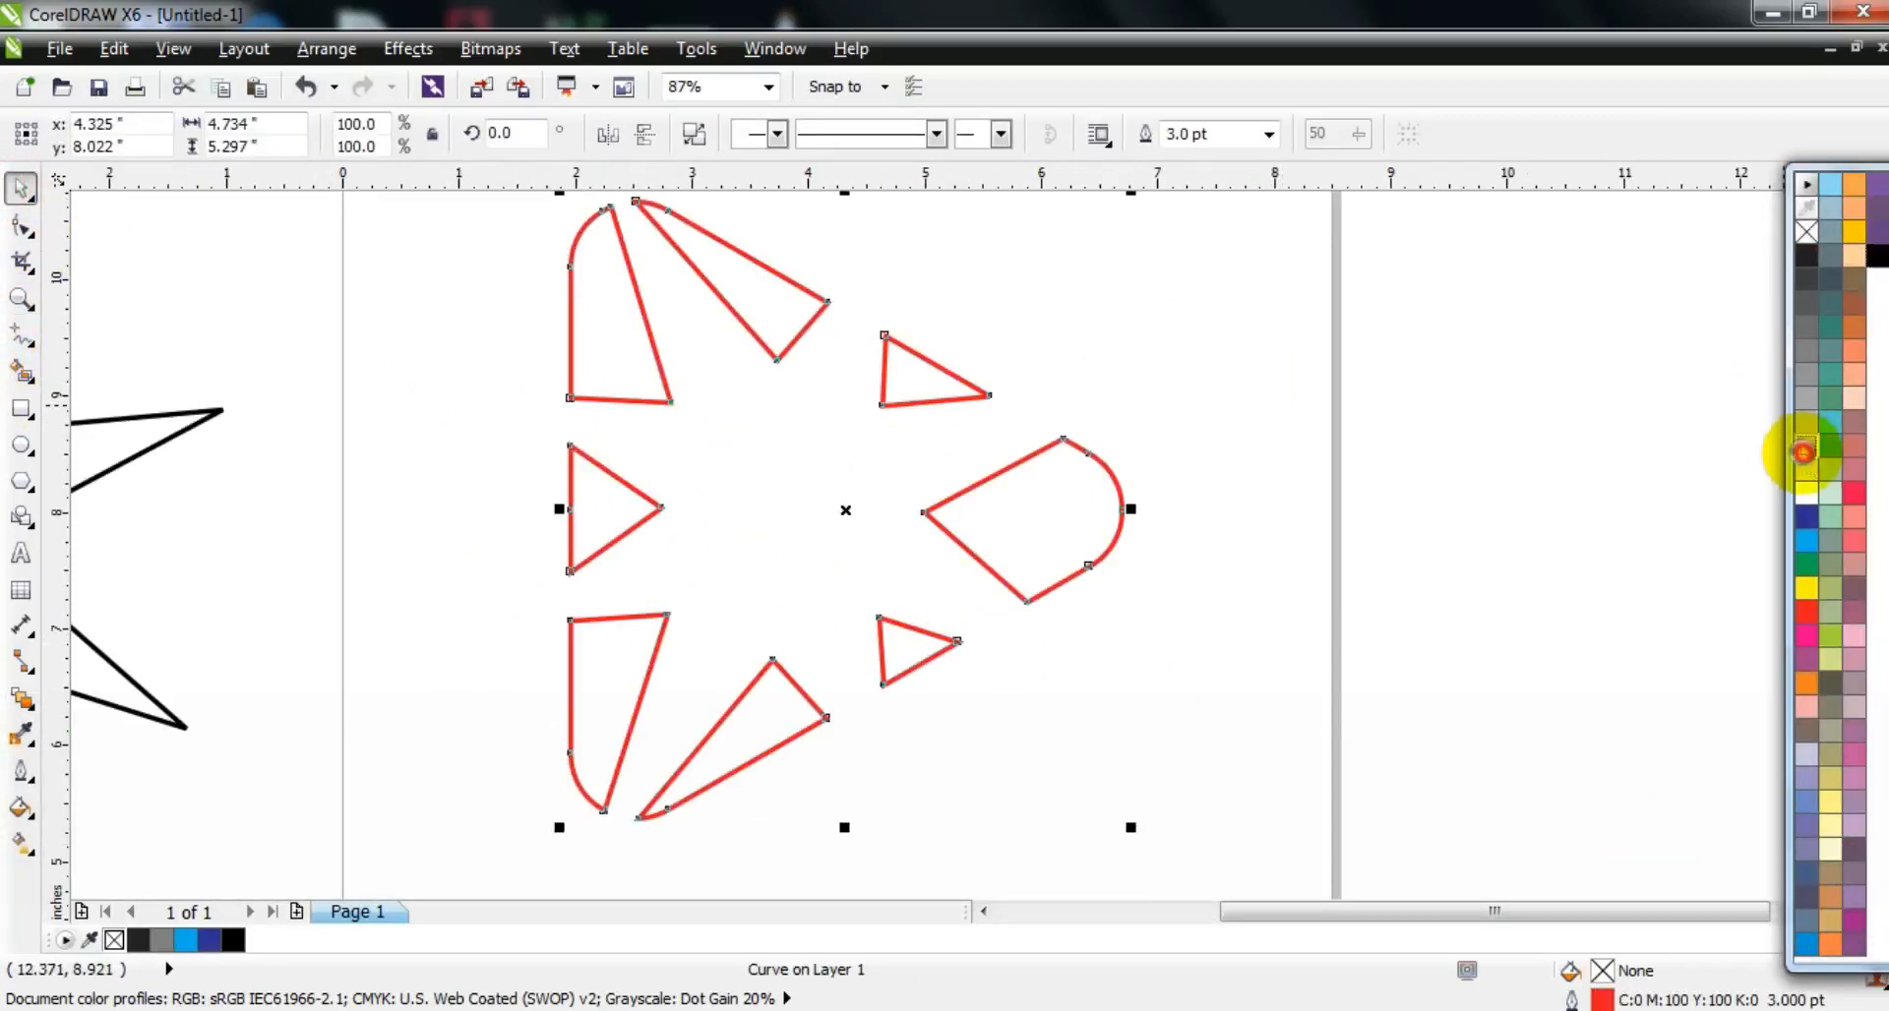
{"action": "left_click", "coordinate": [1806, 444]}
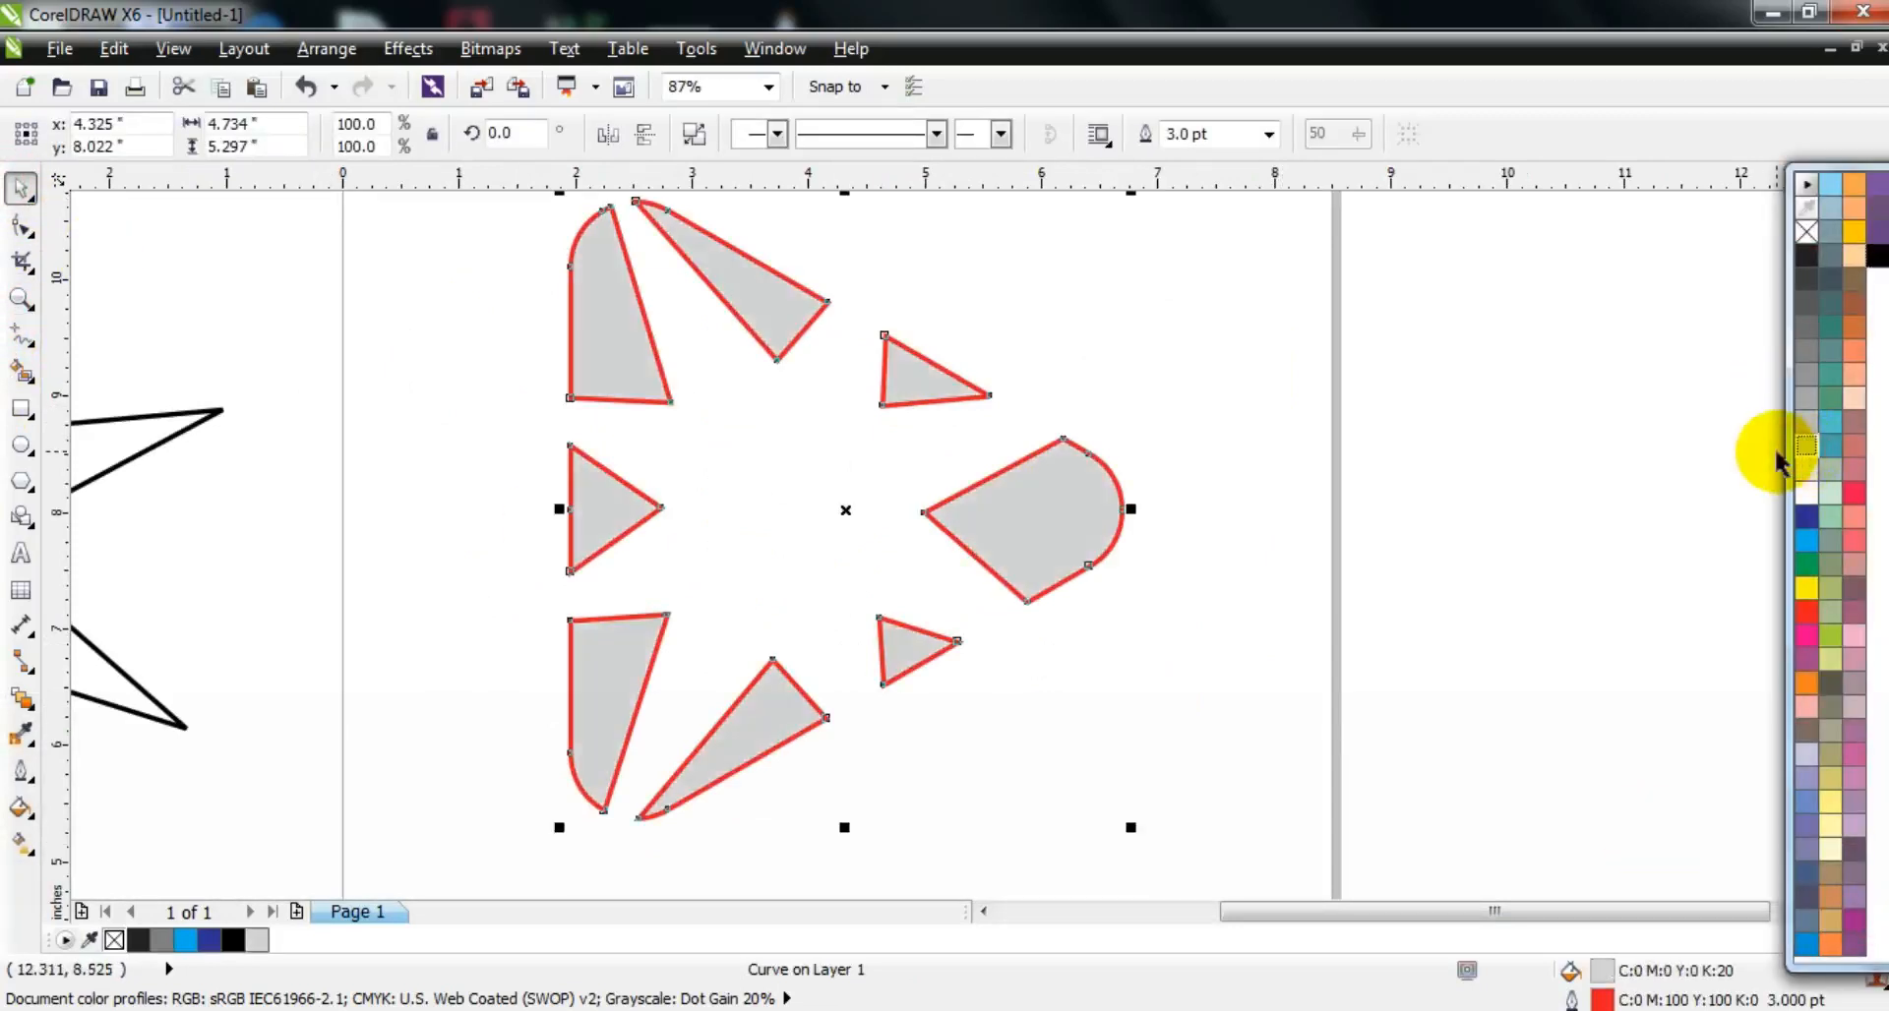
Step: Extrude the trimmed gray pieces inward to a shared vanishing point near the middle of the star-shaped gap, with a depth of about 93
{"action": "left_click", "coordinate": [33, 712]}
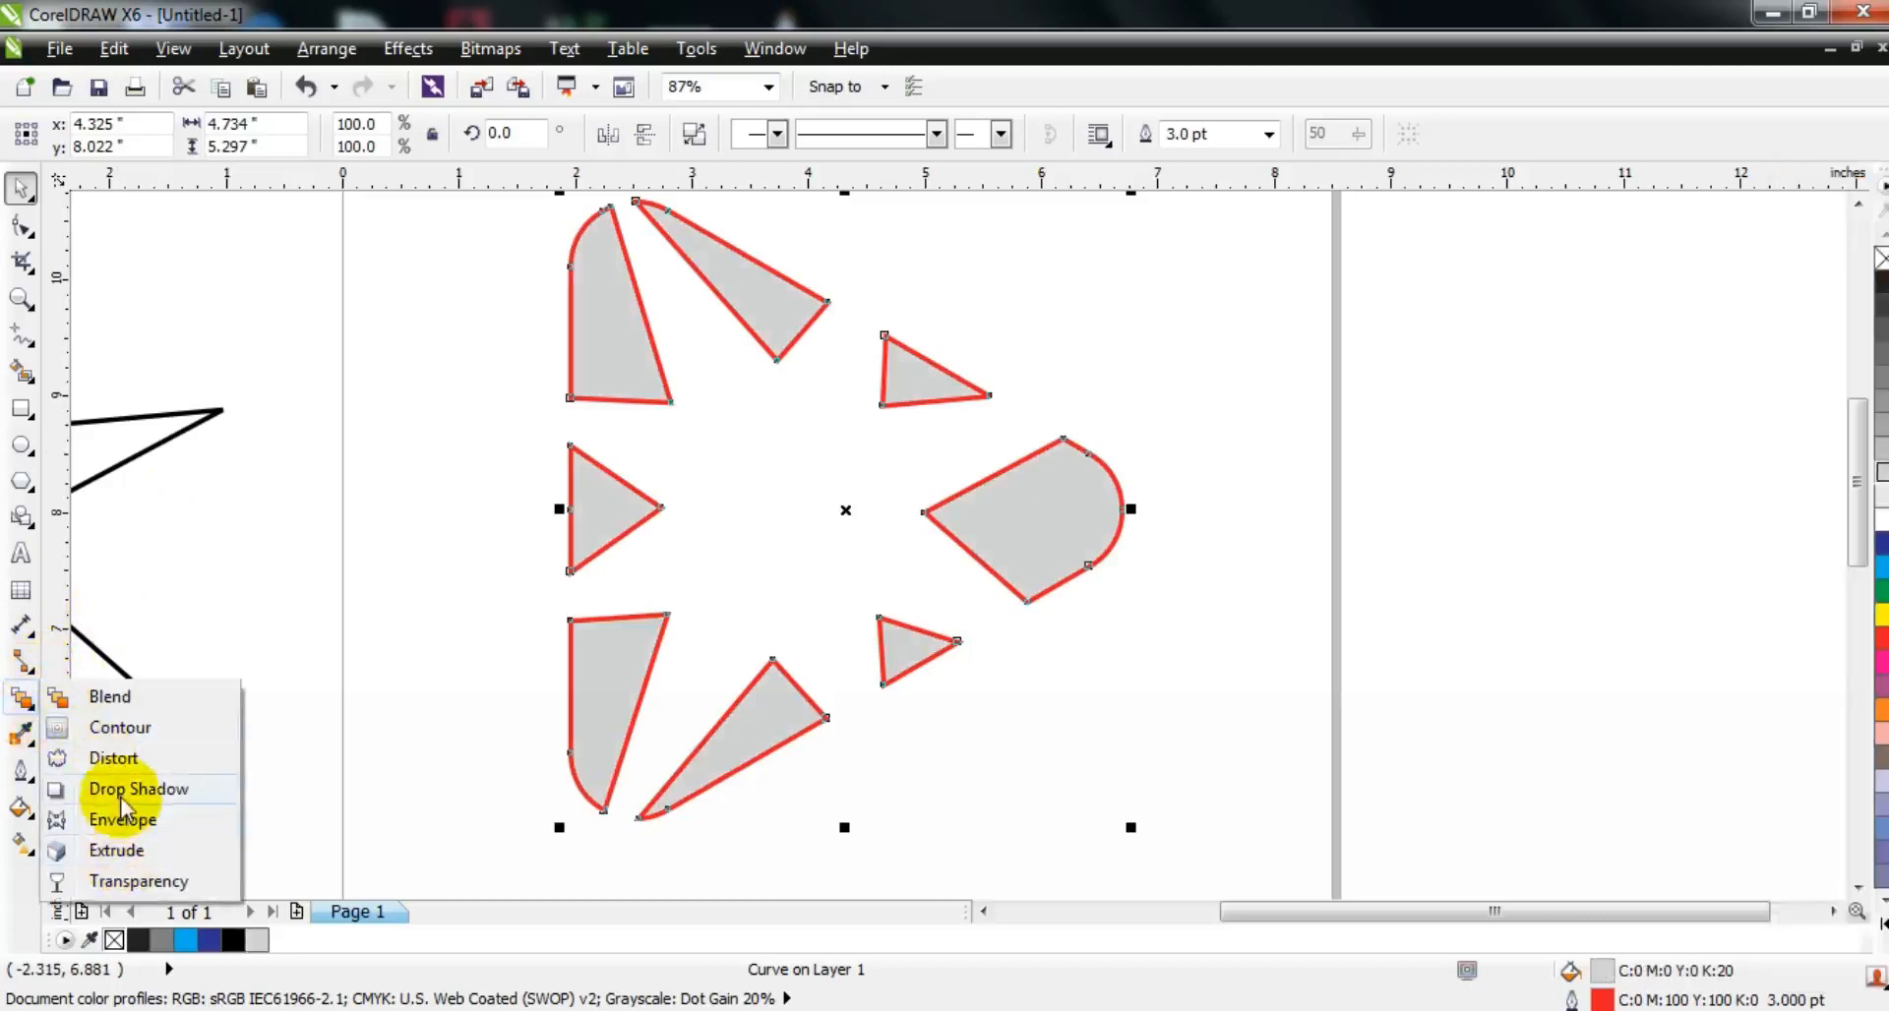
{"action": "left_click", "coordinate": [118, 851]}
{"action": "left_click_drag", "start_coordinate": [777, 357], "coordinate": [778, 508]}
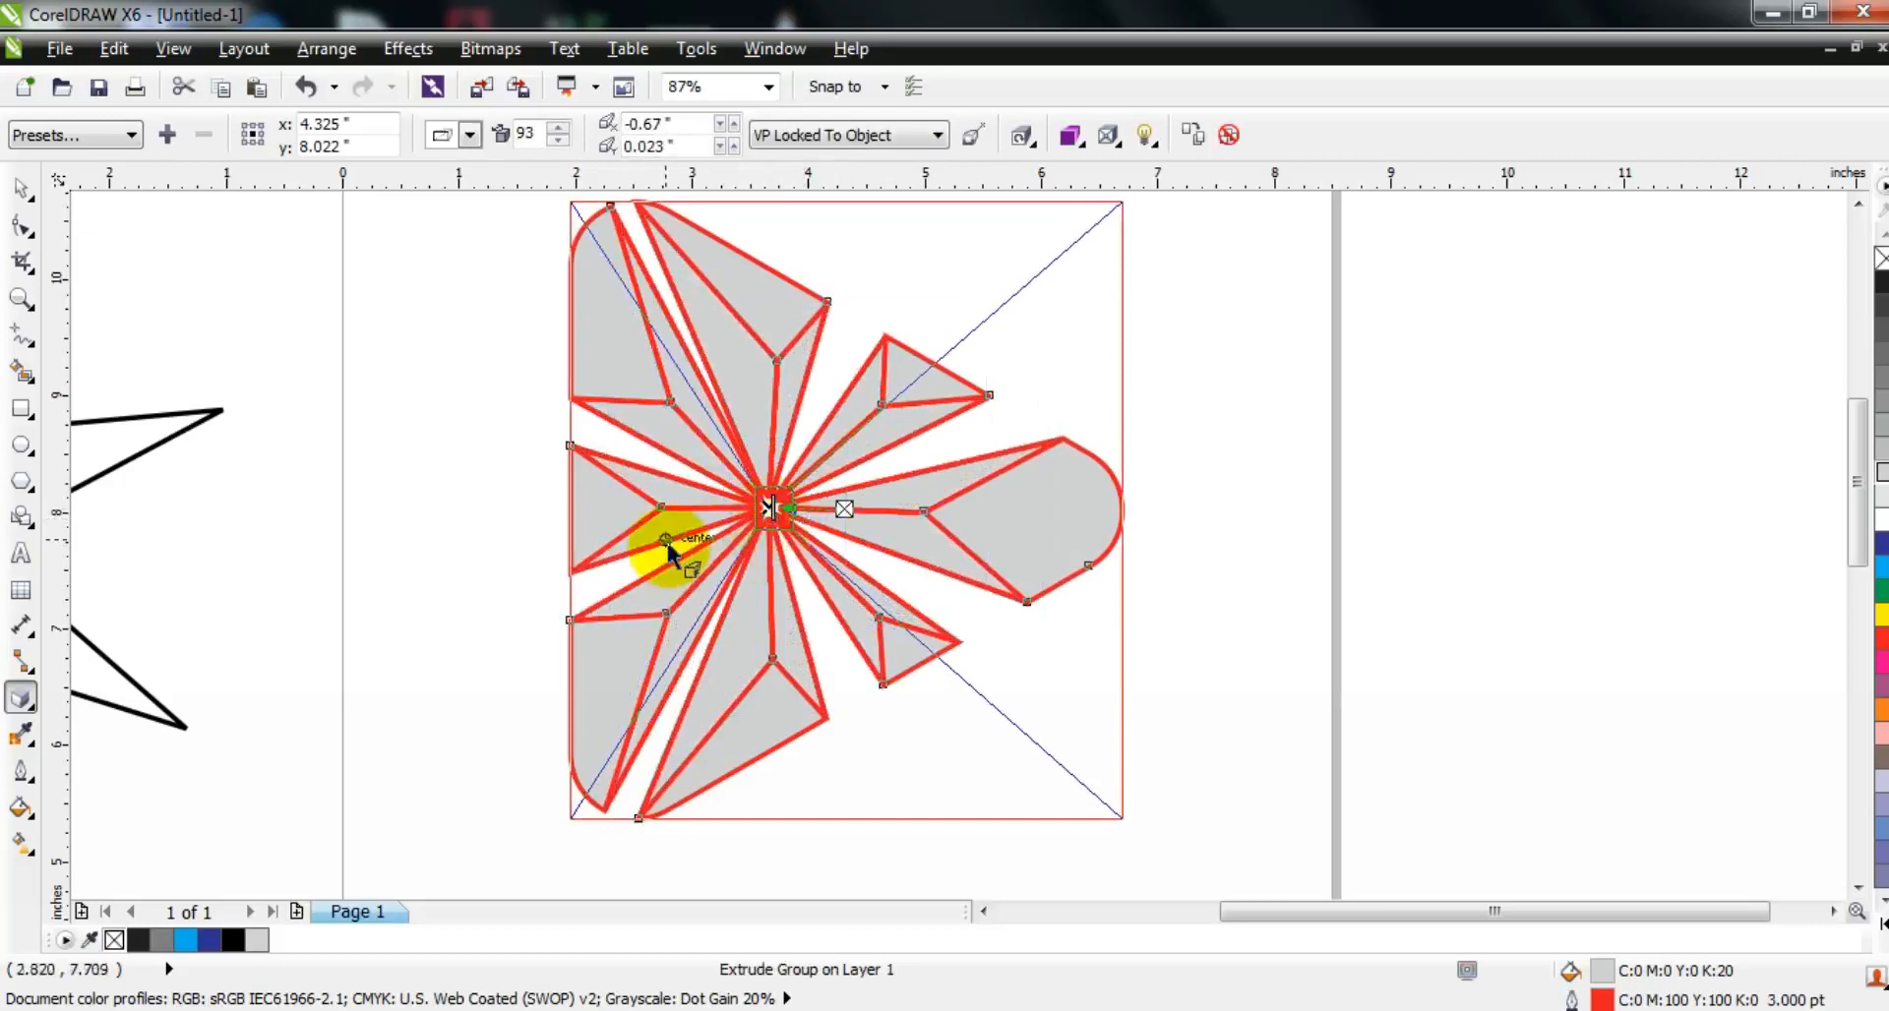
Step: Break the extrude group apart so the front faces separate from the extruded sides
{"action": "left_click", "coordinate": [21, 187]}
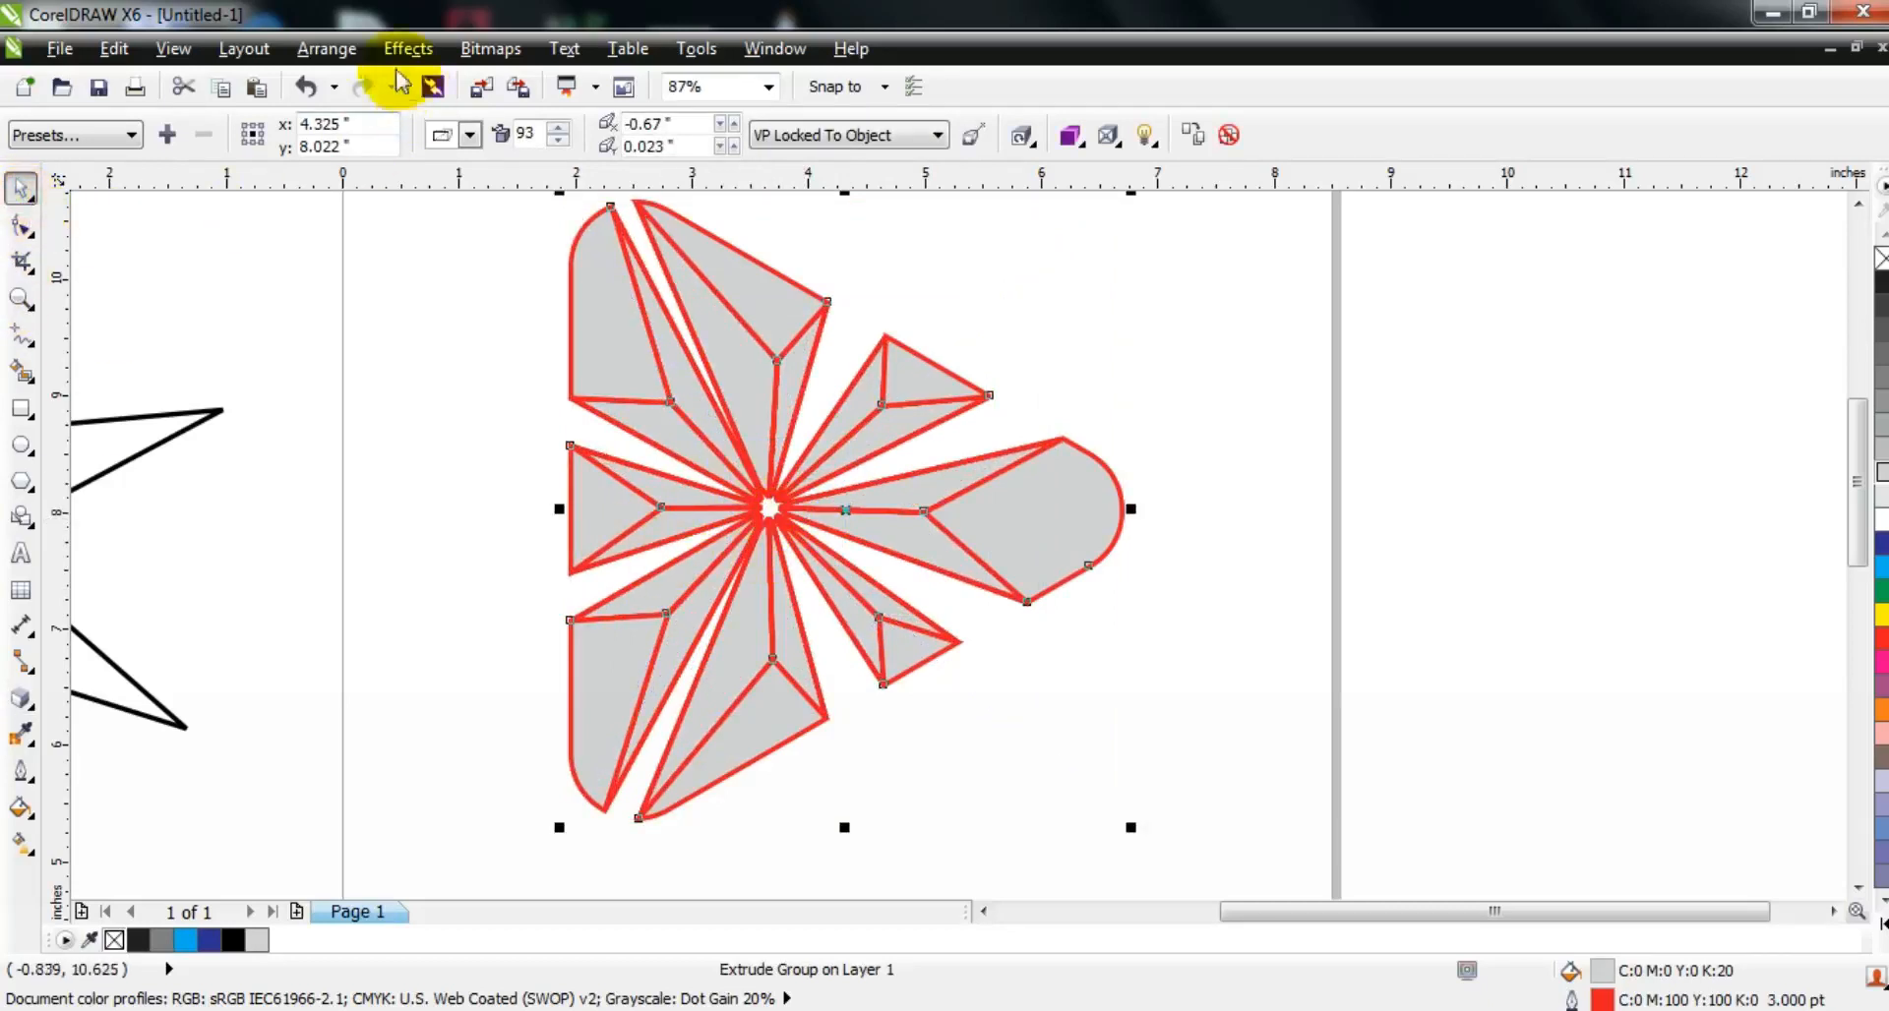
{"action": "left_click", "coordinate": [326, 48]}
{"action": "left_click", "coordinate": [386, 361]}
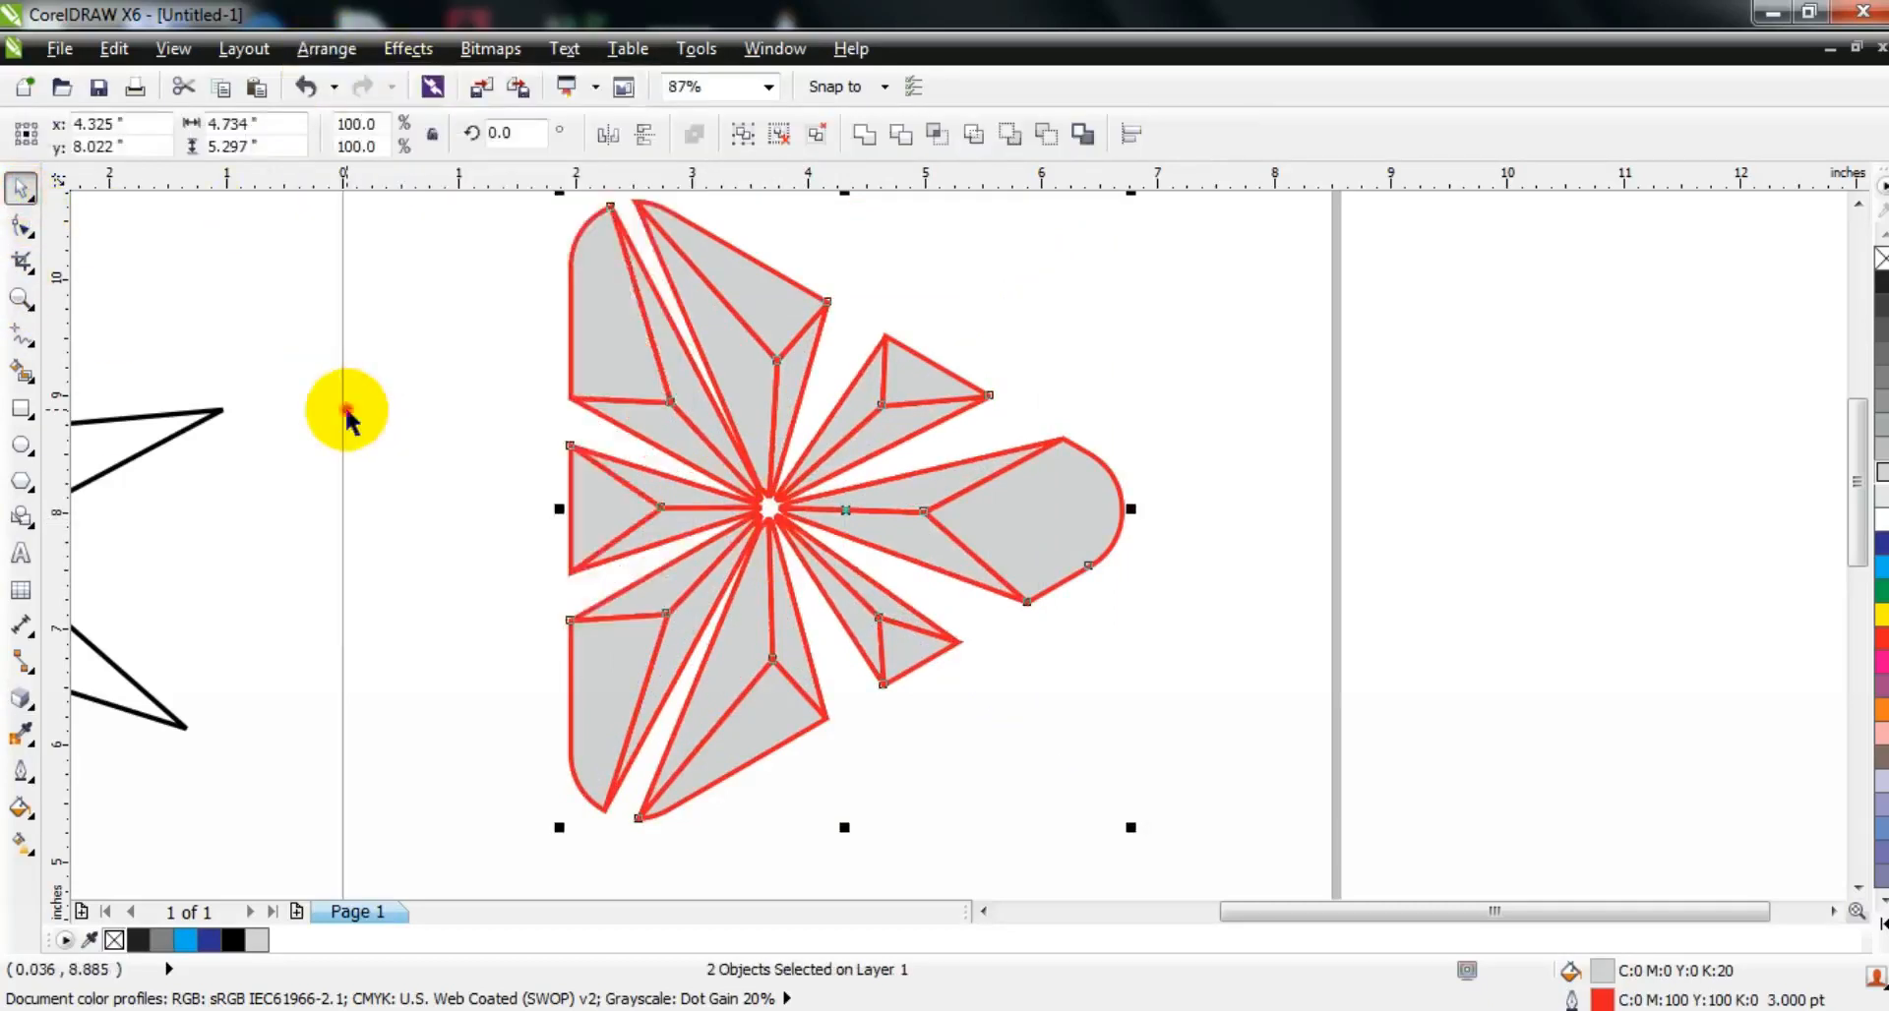
Step: Fill the outer front faces with cyan (C100 M0 Y0 K0) and remove their red outline
{"action": "left_click", "coordinate": [1050, 514]}
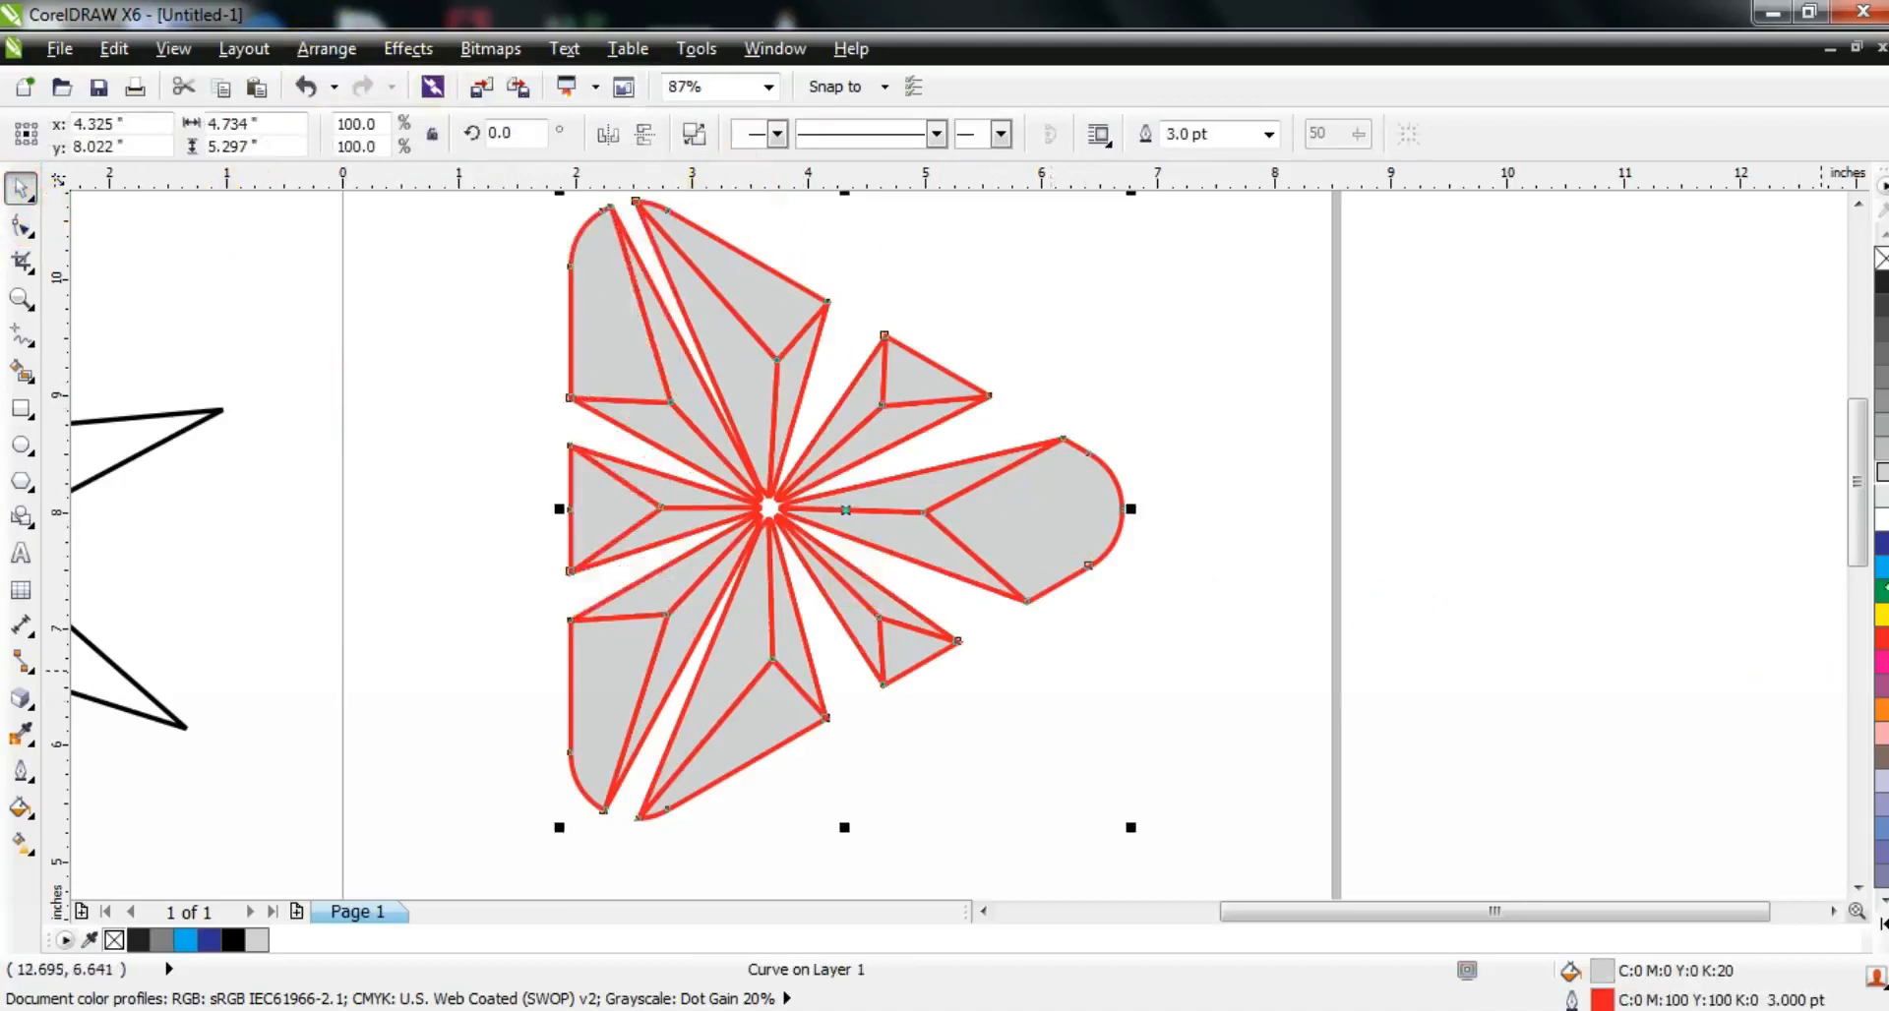
{"action": "left_click", "coordinate": [1879, 568]}
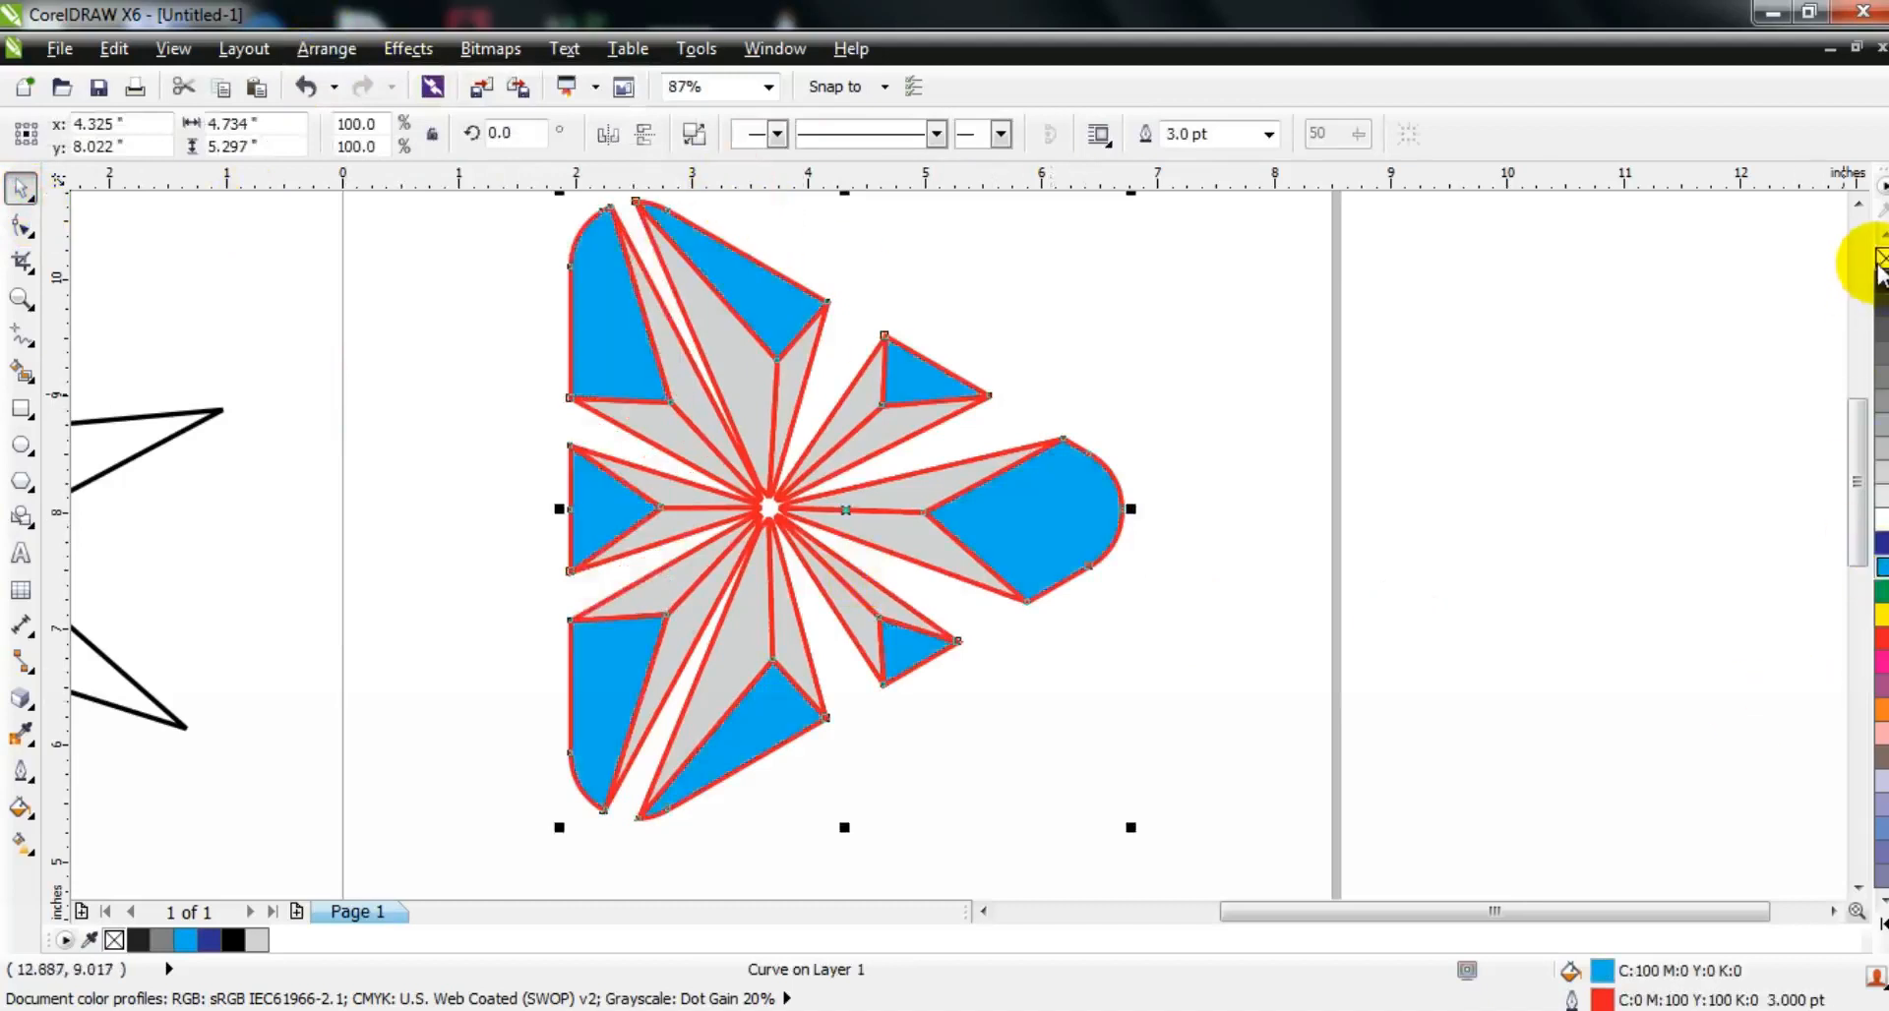
{"action": "right_click", "coordinate": [1879, 260]}
{"action": "left_click", "coordinate": [1240, 501]}
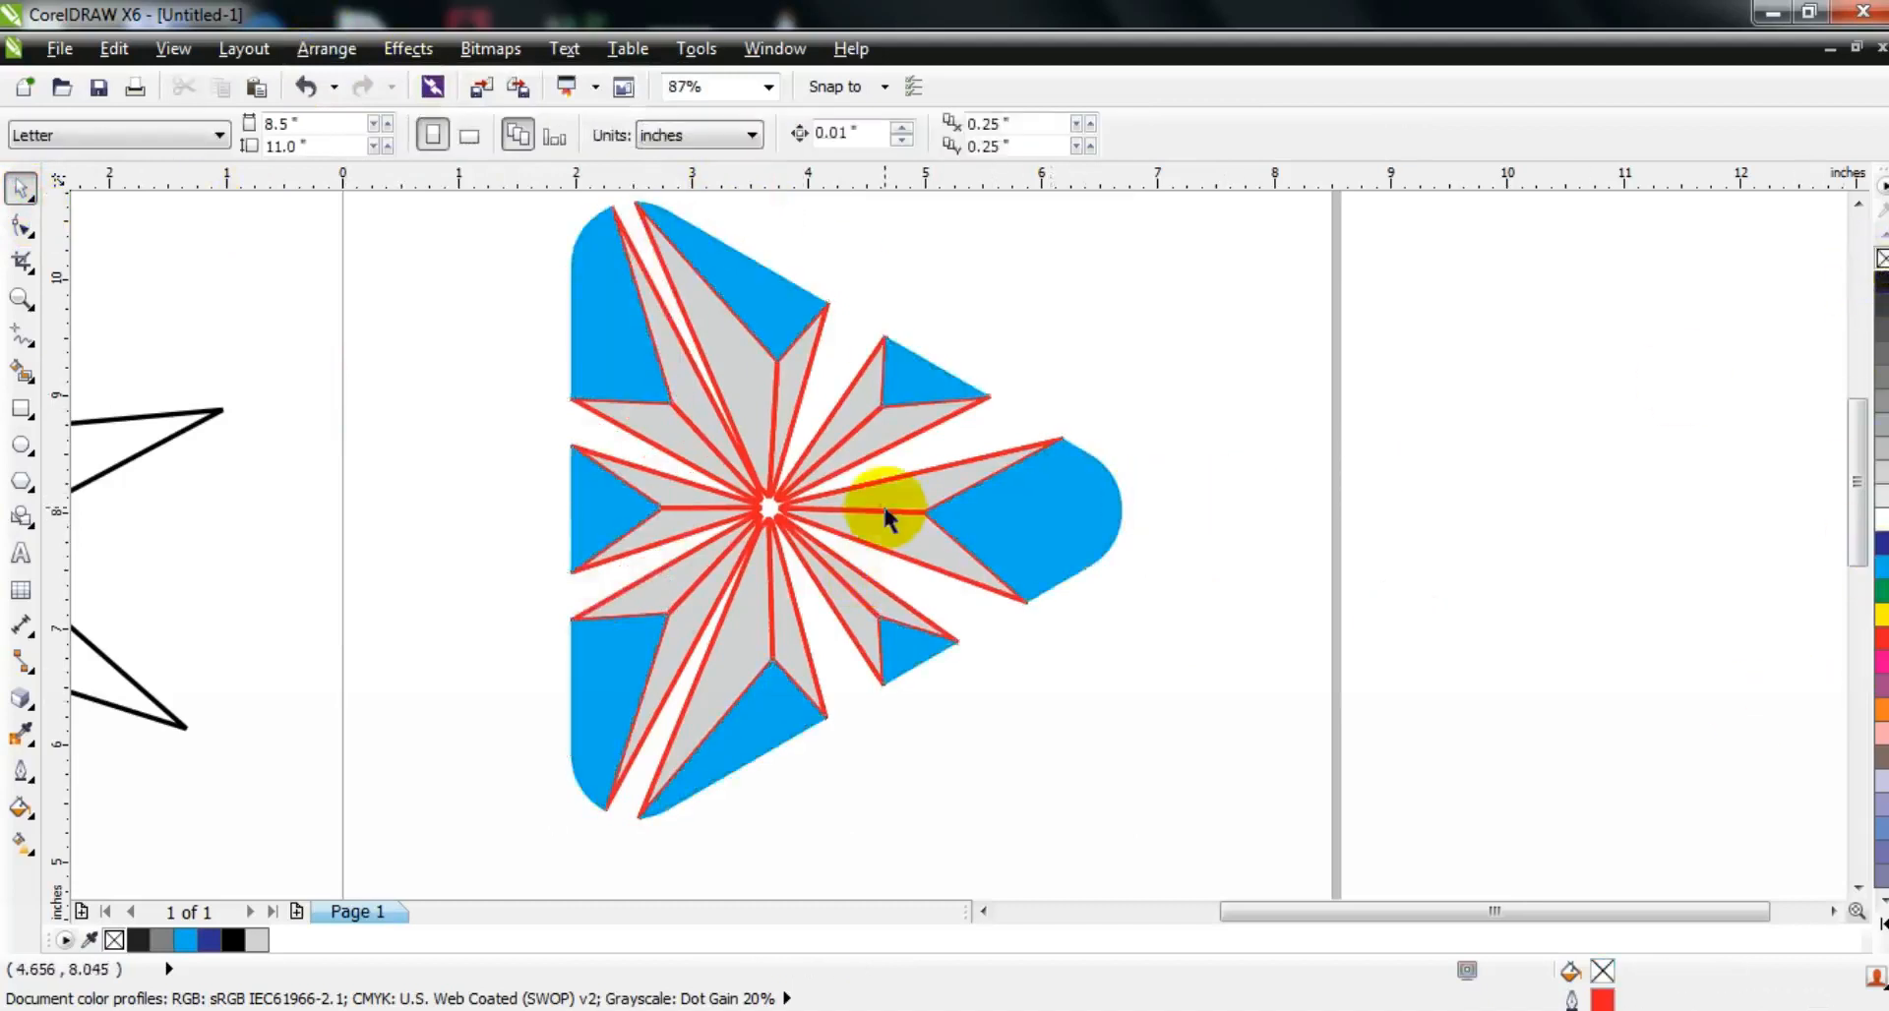
Step: Ungroup the extruded gray side faces into individual shapes
{"action": "left_click", "coordinate": [883, 504]}
{"action": "left_click", "coordinate": [689, 136]}
{"action": "left_click", "coordinate": [1193, 419]}
Step: Fill one side face of each of the eight extruded pieces with dark blue (C100 M73 Y0 K0) and remove their outlines
{"action": "left_click", "coordinate": [891, 426]}
{"action": "left_click", "coordinate": [754, 384], "text": "shift"}
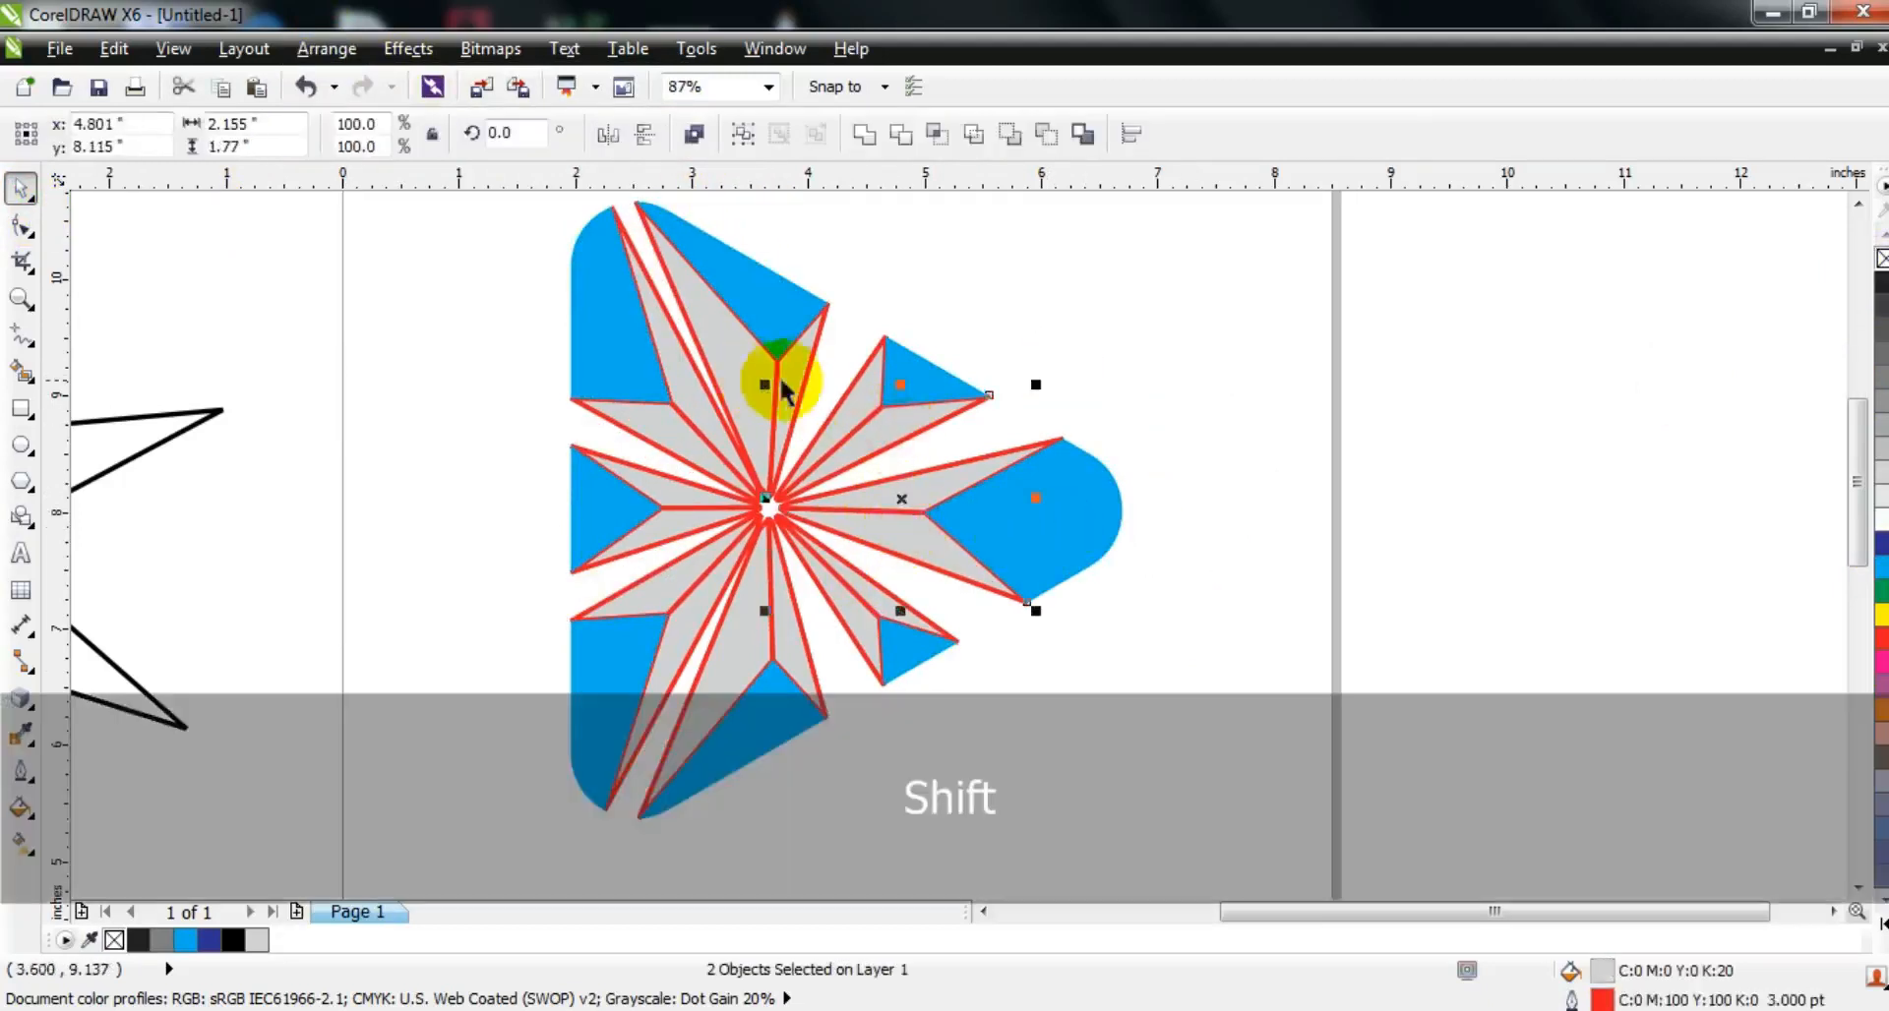
{"action": "left_click", "coordinate": [794, 382], "text": "shift"}
{"action": "left_click", "coordinate": [687, 381], "text": "shift"}
{"action": "left_click", "coordinate": [676, 535], "text": "shift"}
{"action": "left_click", "coordinate": [664, 589], "text": "shift"}
{"action": "left_click", "coordinate": [733, 649], "text": "shift"}
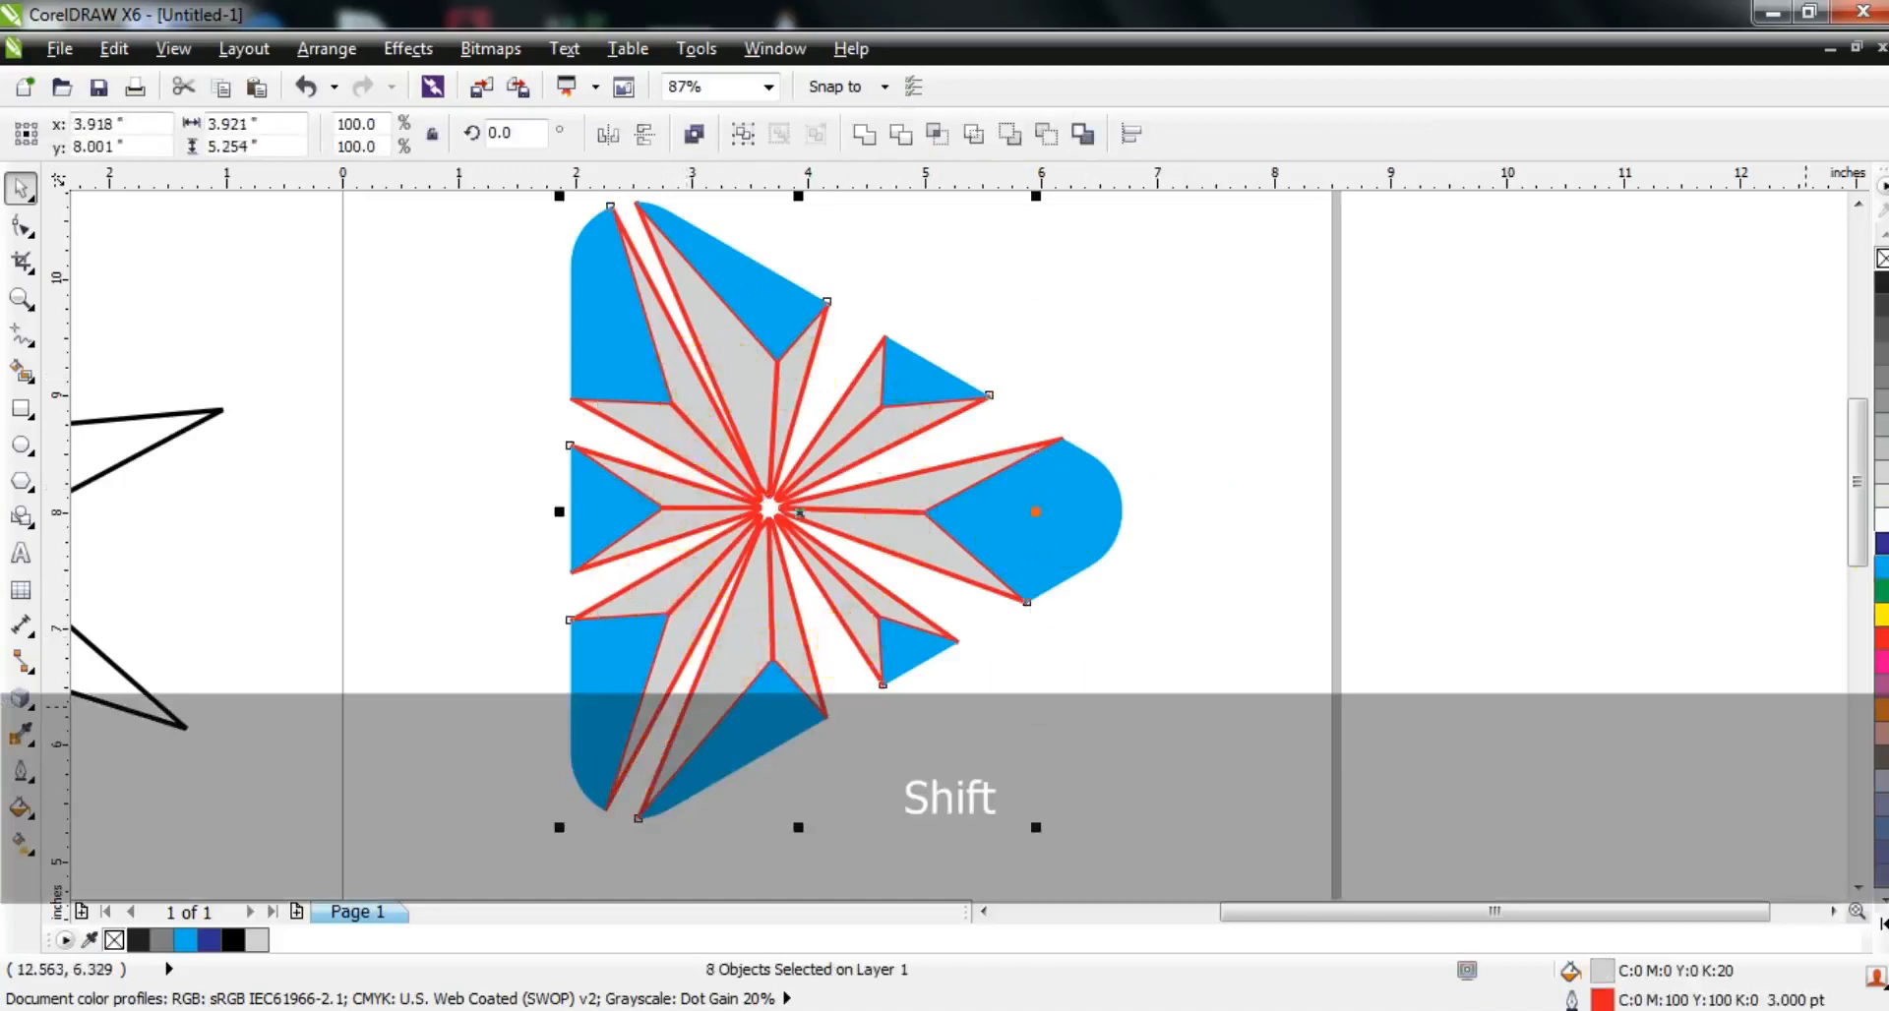
{"action": "left_click", "coordinate": [1877, 541]}
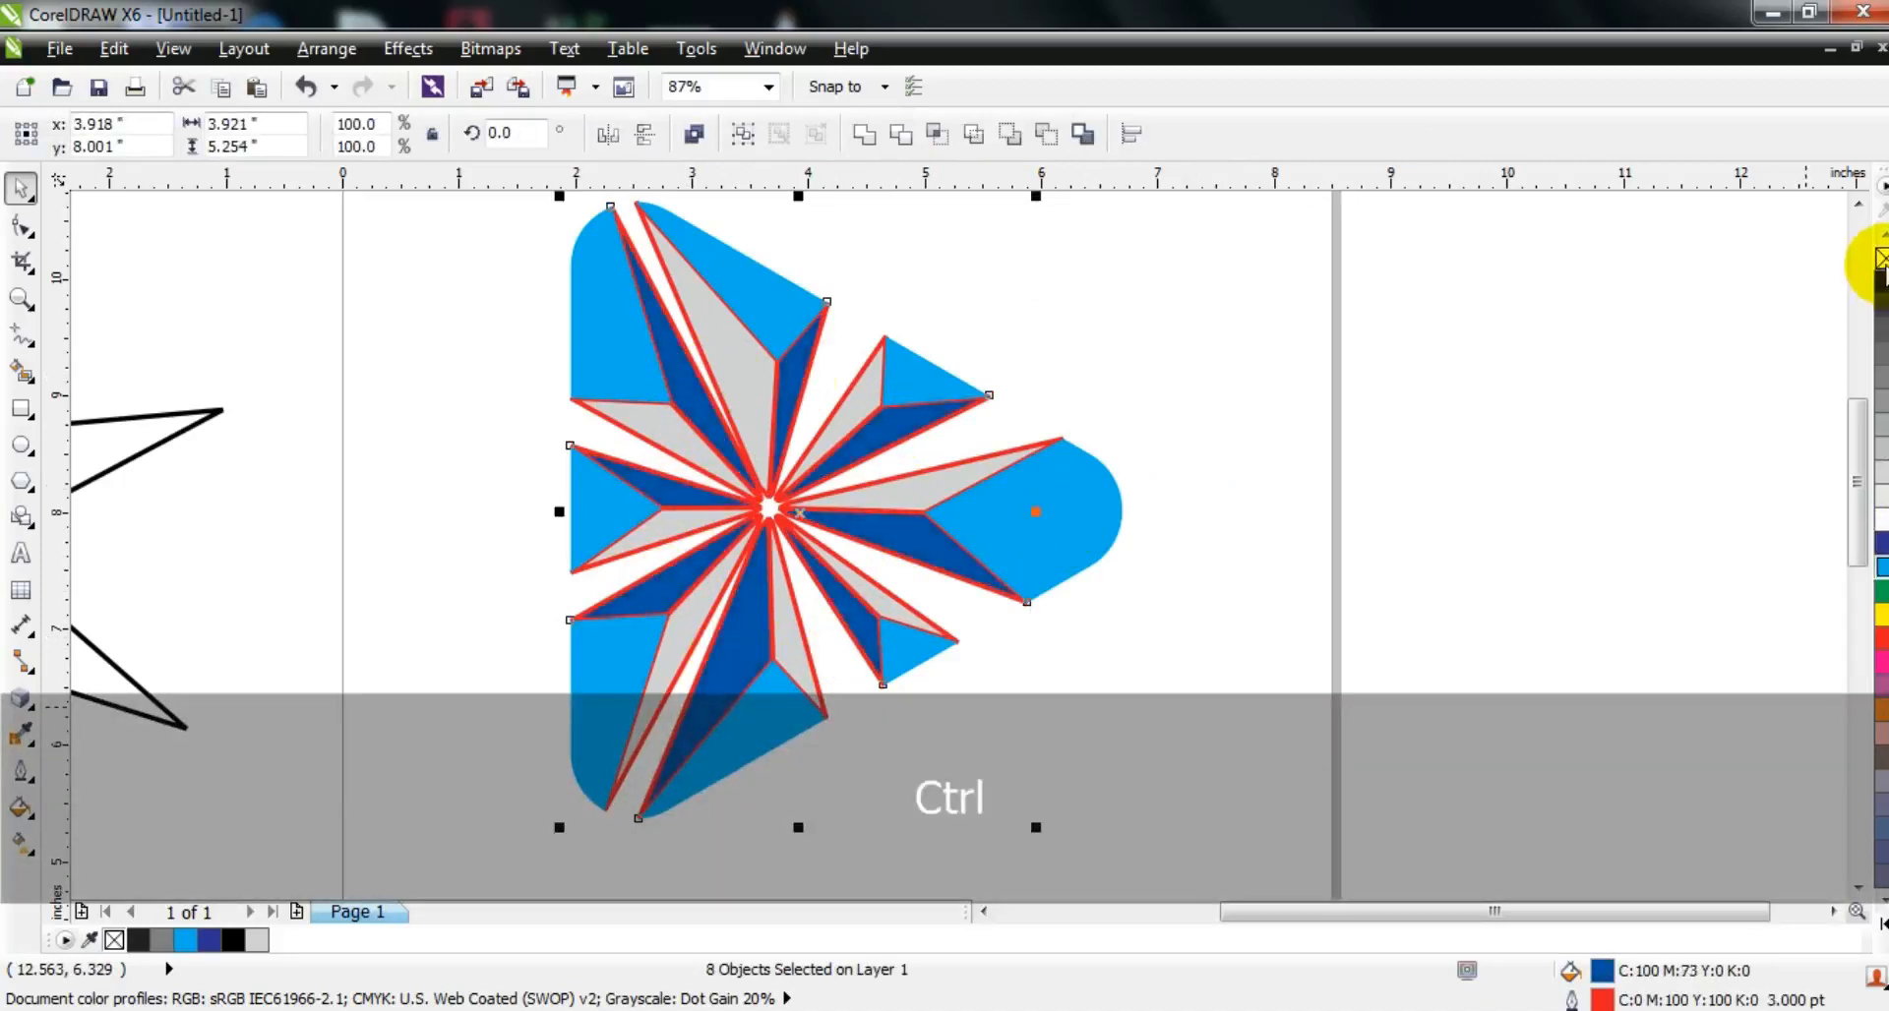
{"action": "left_click", "coordinate": [1455, 505]}
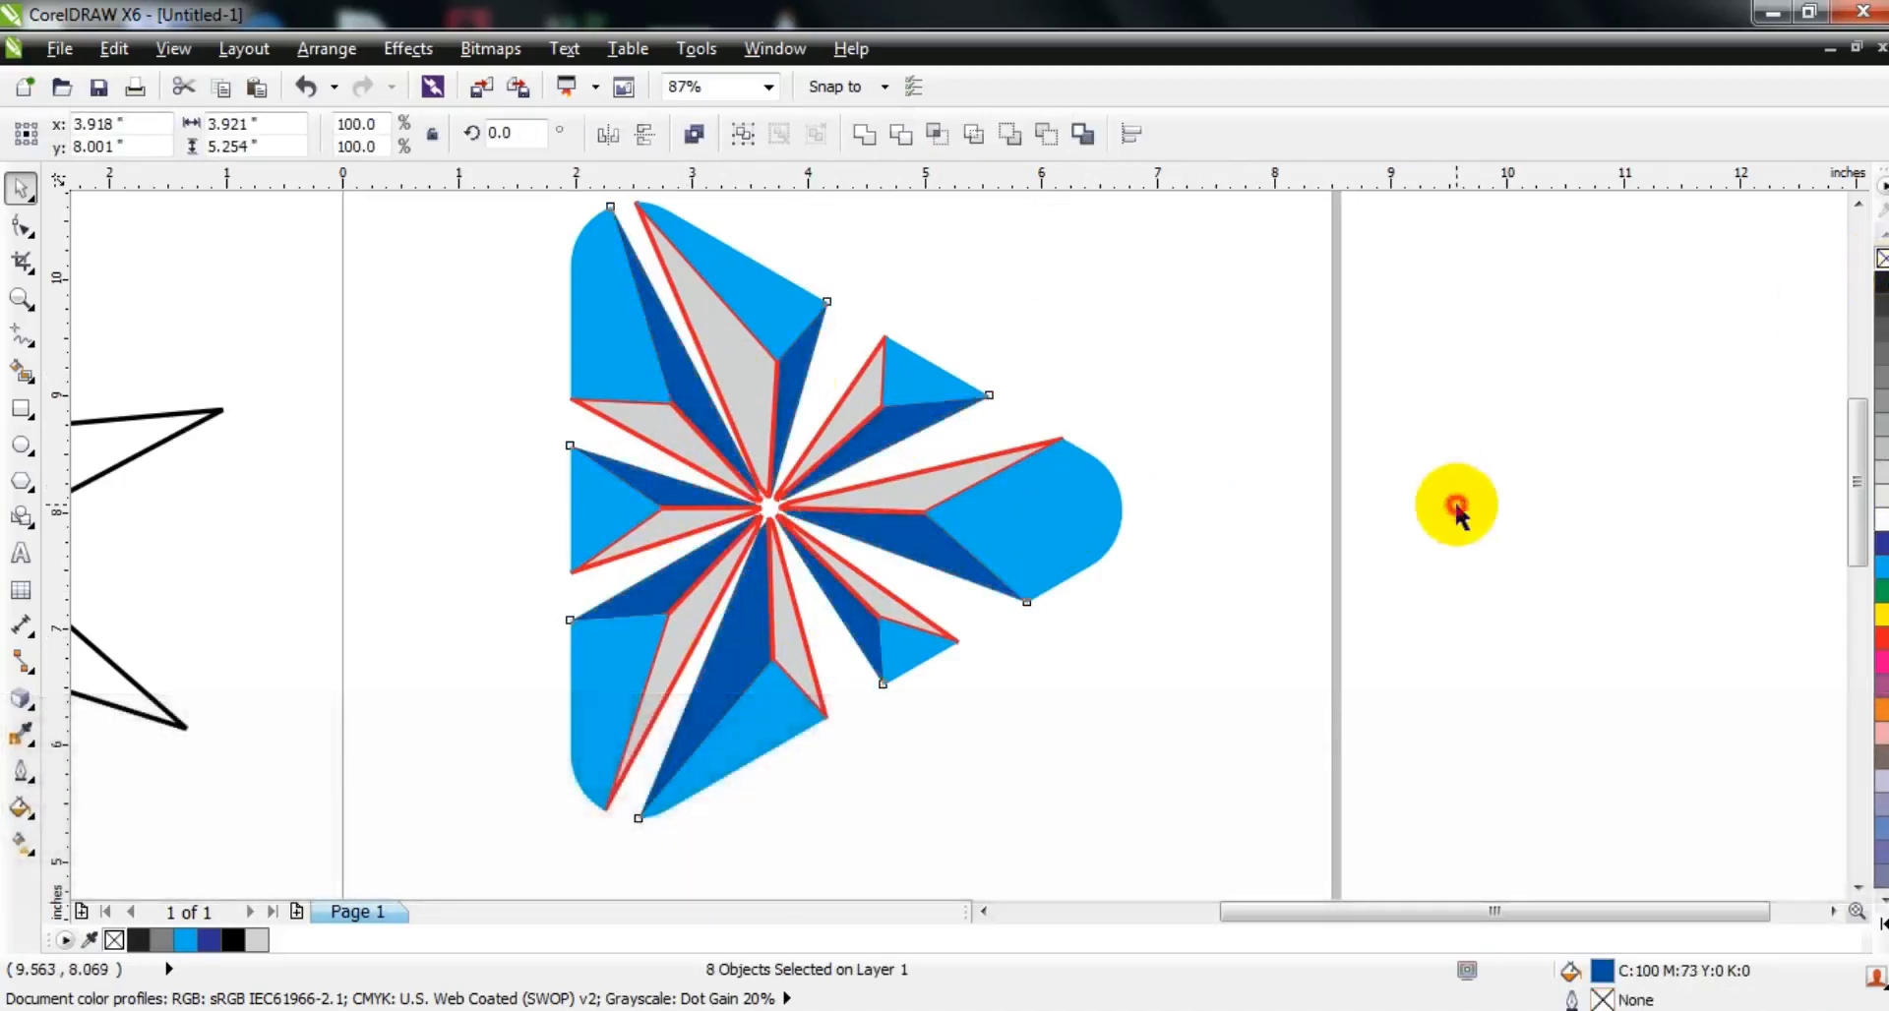
Step: Fill the eight remaining gray side faces with medium blue (C100 M35 Y0 K0) and remove their outlines
{"action": "left_click", "coordinate": [895, 612], "text": "shift"}
{"action": "left_click", "coordinate": [841, 423], "text": "shift"}
{"action": "left_click", "coordinate": [739, 385], "text": "shift"}
{"action": "left_click", "coordinate": [657, 449], "text": "shift"}
{"action": "left_click", "coordinate": [684, 528], "text": "shift"}
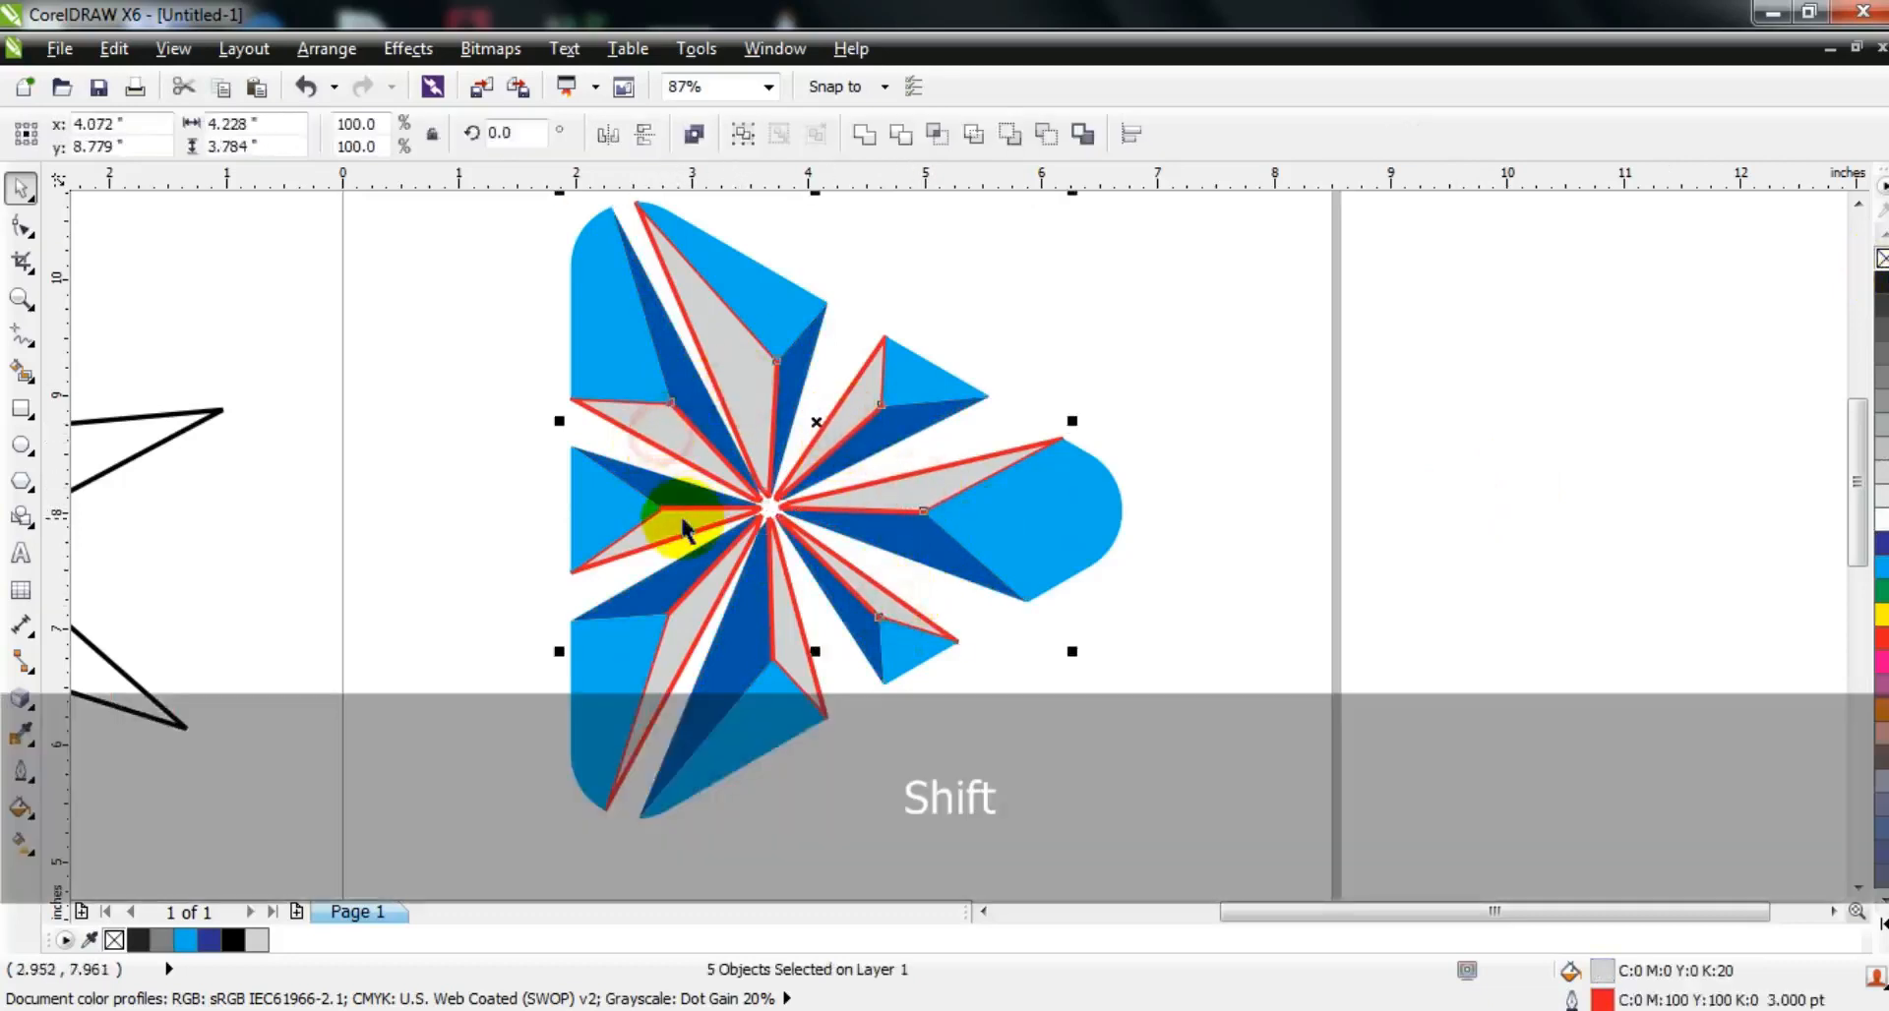
{"action": "left_click", "coordinate": [698, 600], "text": "shift"}
{"action": "left_click", "coordinate": [777, 651], "text": "shift"}
{"action": "left_click", "coordinate": [1879, 567]}
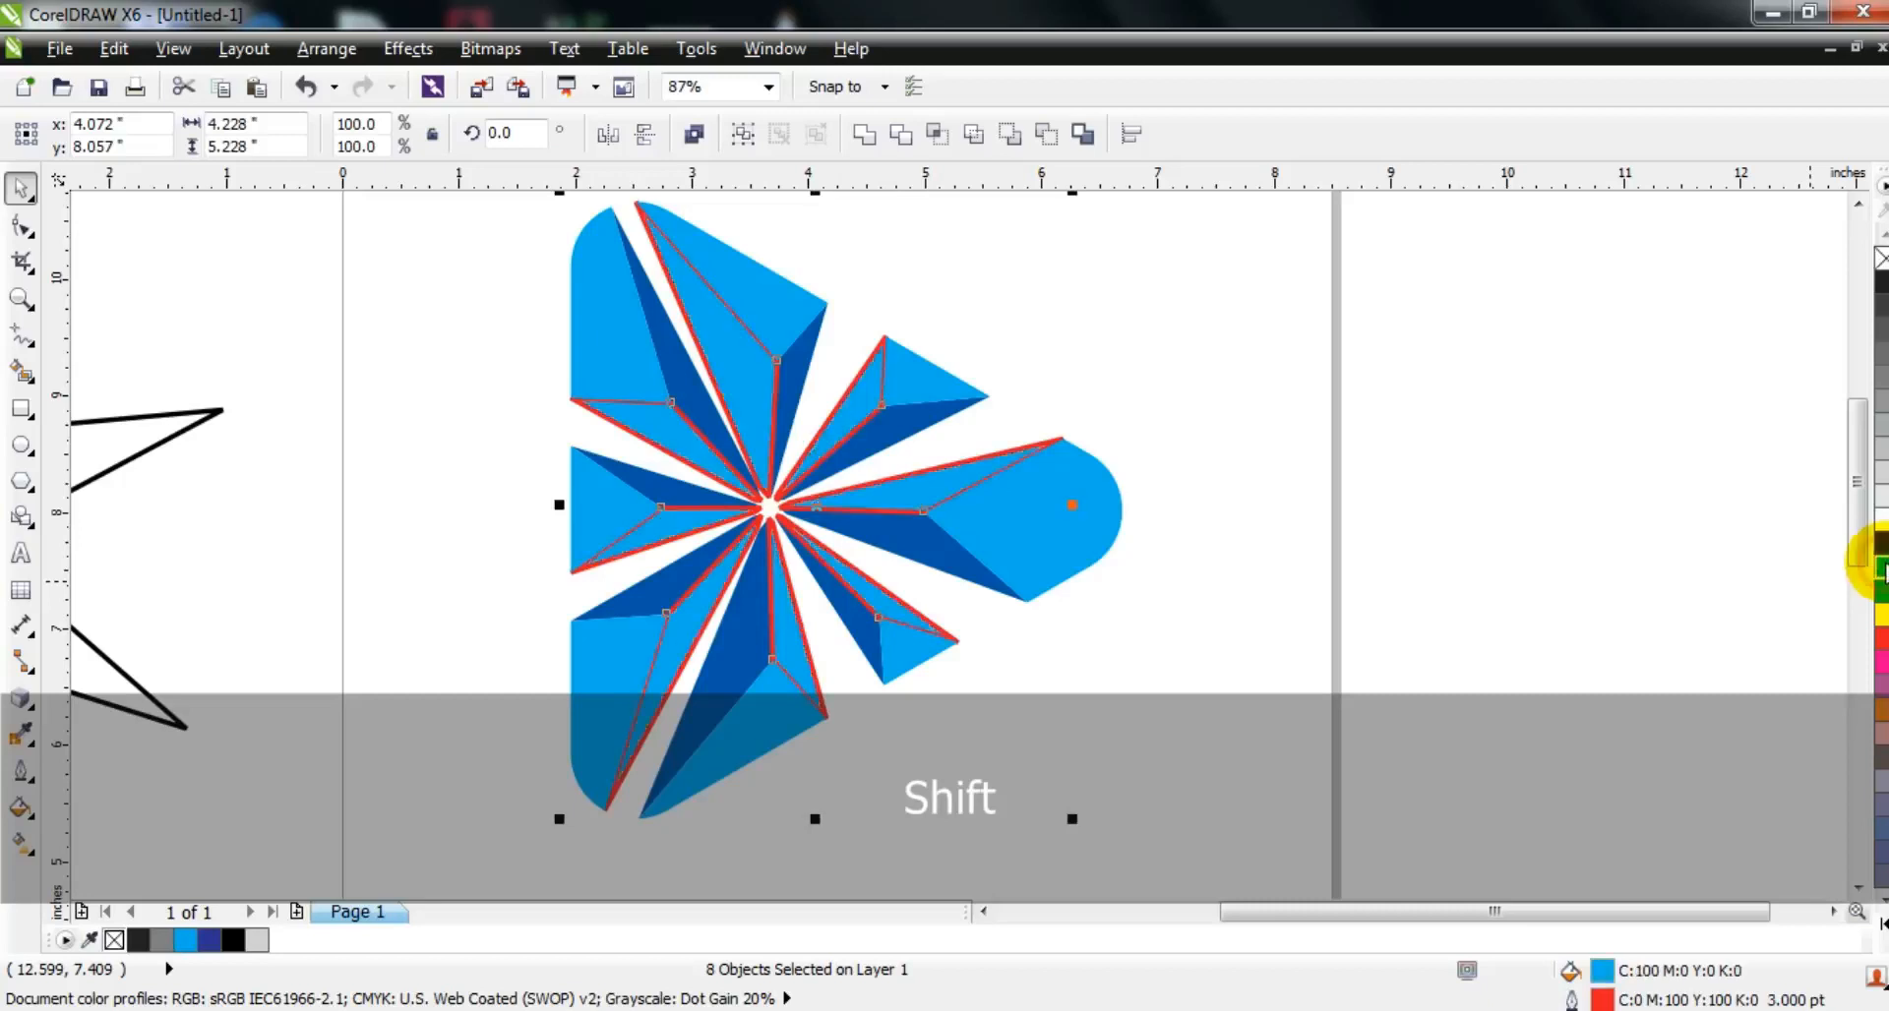
{"action": "left_click", "coordinate": [1880, 543], "text": "ctrl"}
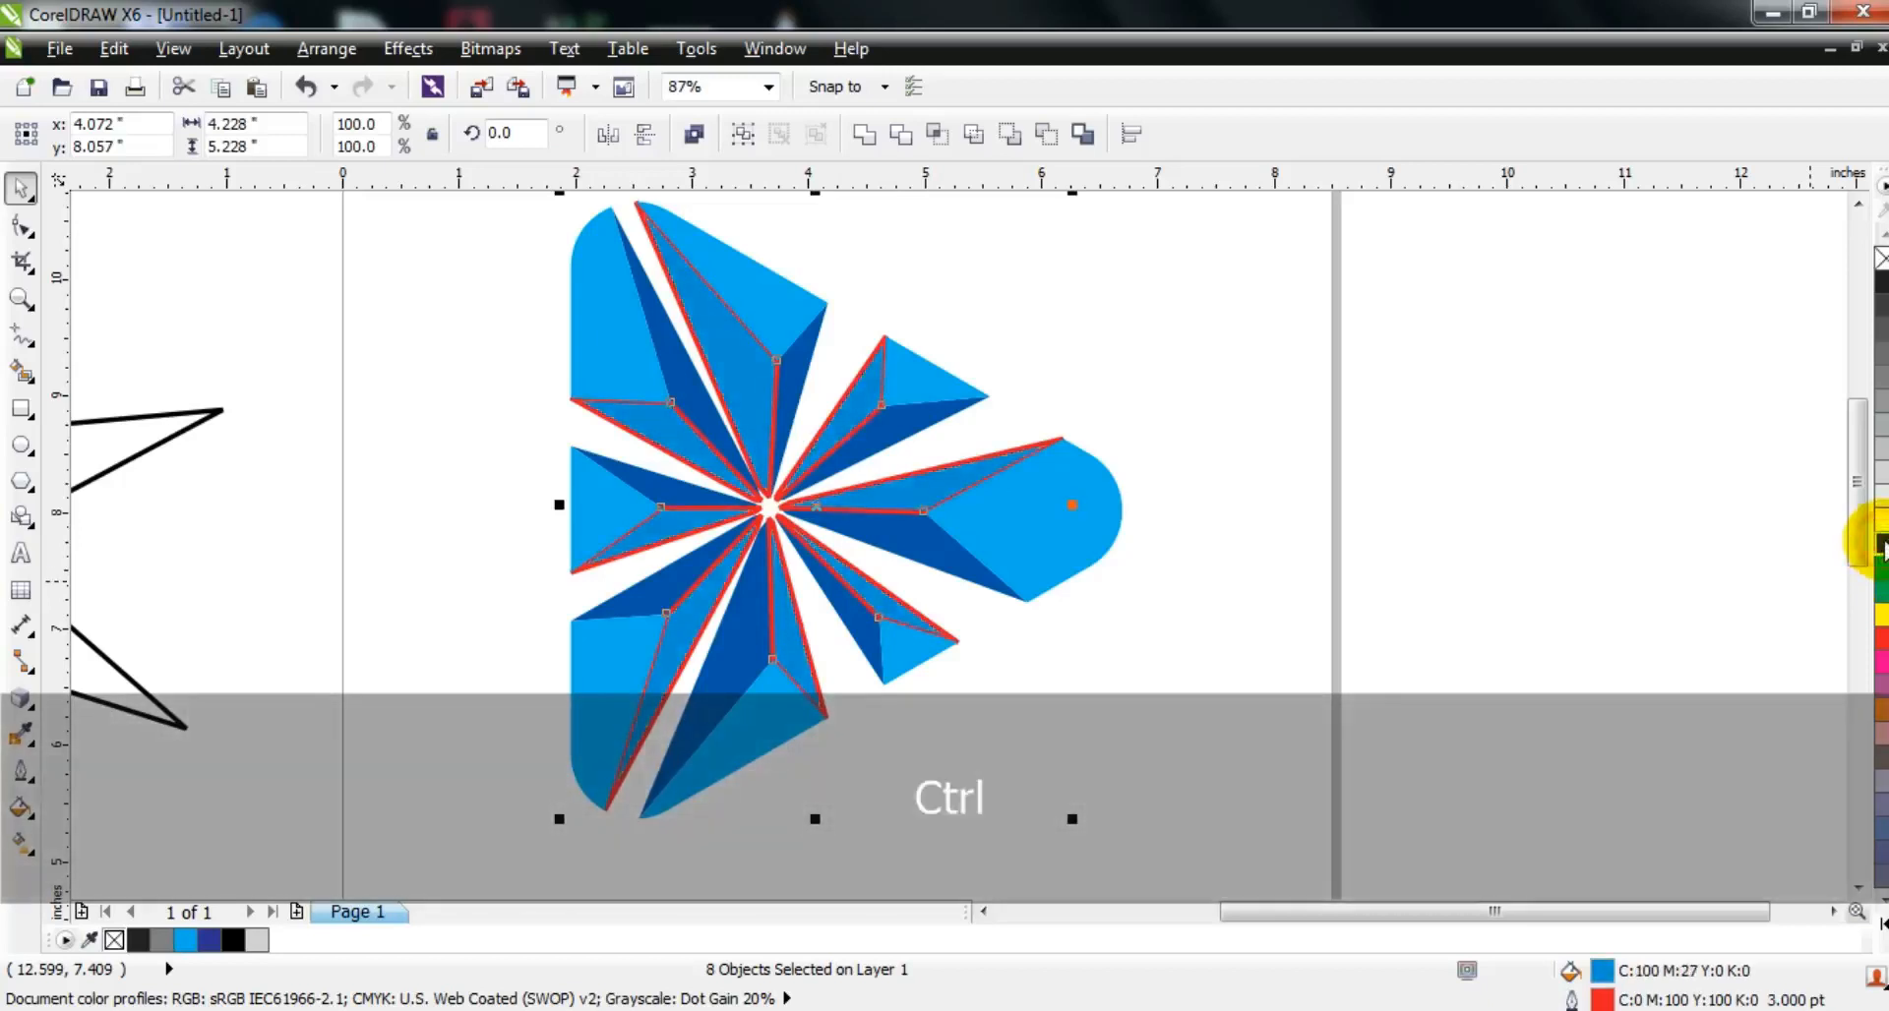
{"action": "left_click", "coordinate": [1881, 543], "text": "ctrl"}
{"action": "right_click", "coordinate": [1881, 258]}
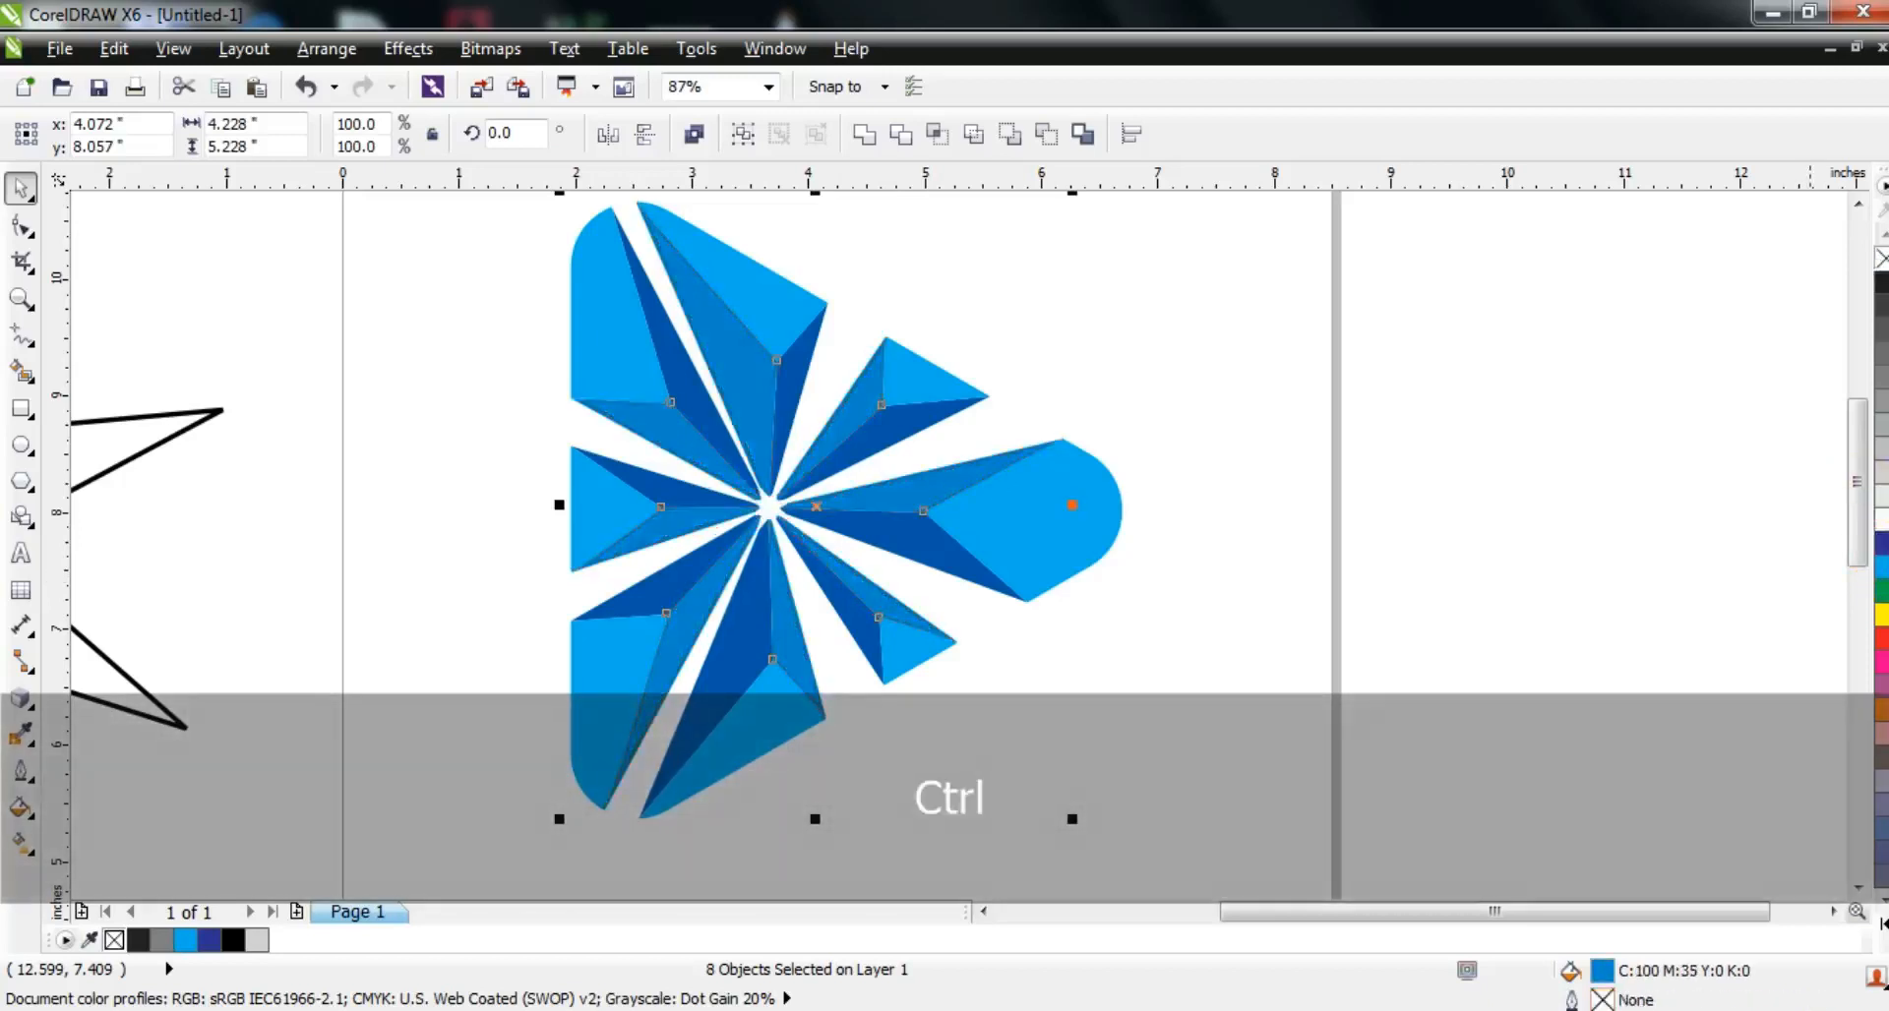
{"action": "left_click", "coordinate": [1379, 461]}
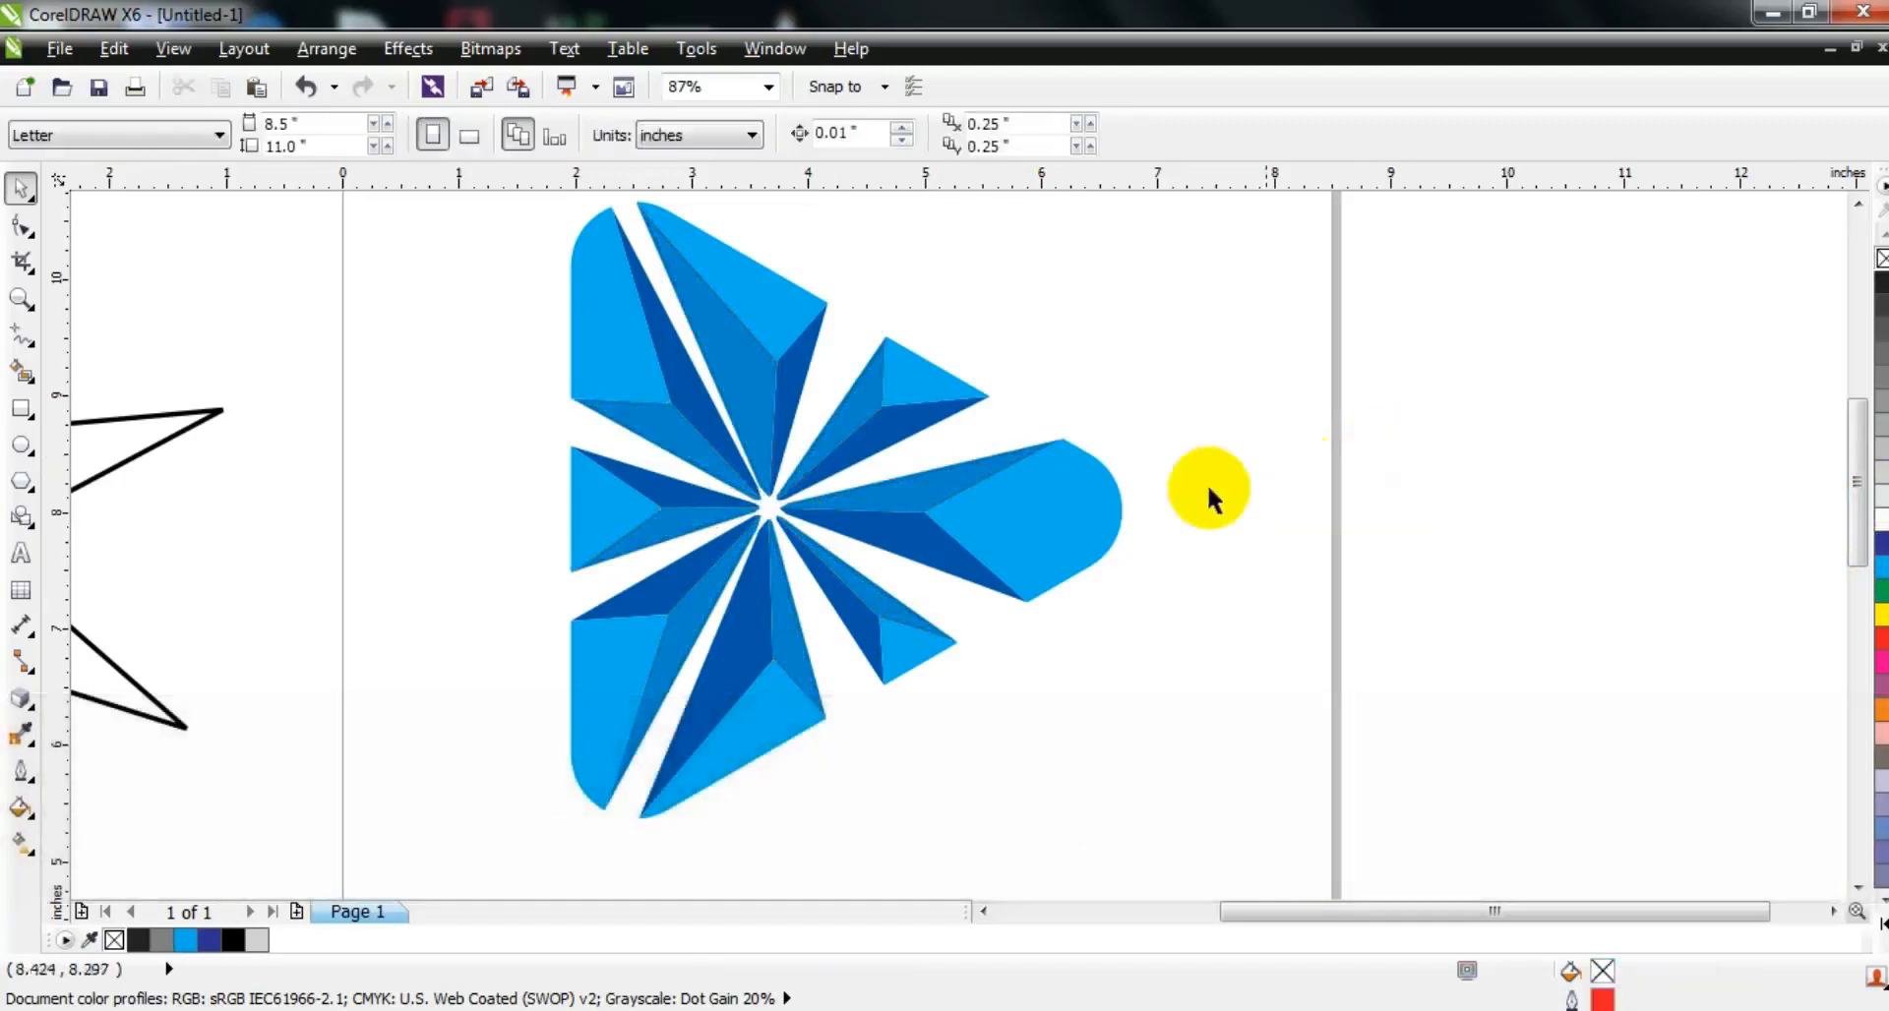
Step: Delete the leftover star outline beside the page
{"action": "key", "text": "F3"}
{"action": "left_click_drag", "start_coordinate": [343, 375], "coordinate": [738, 759]}
{"action": "key", "text": "Delete"}
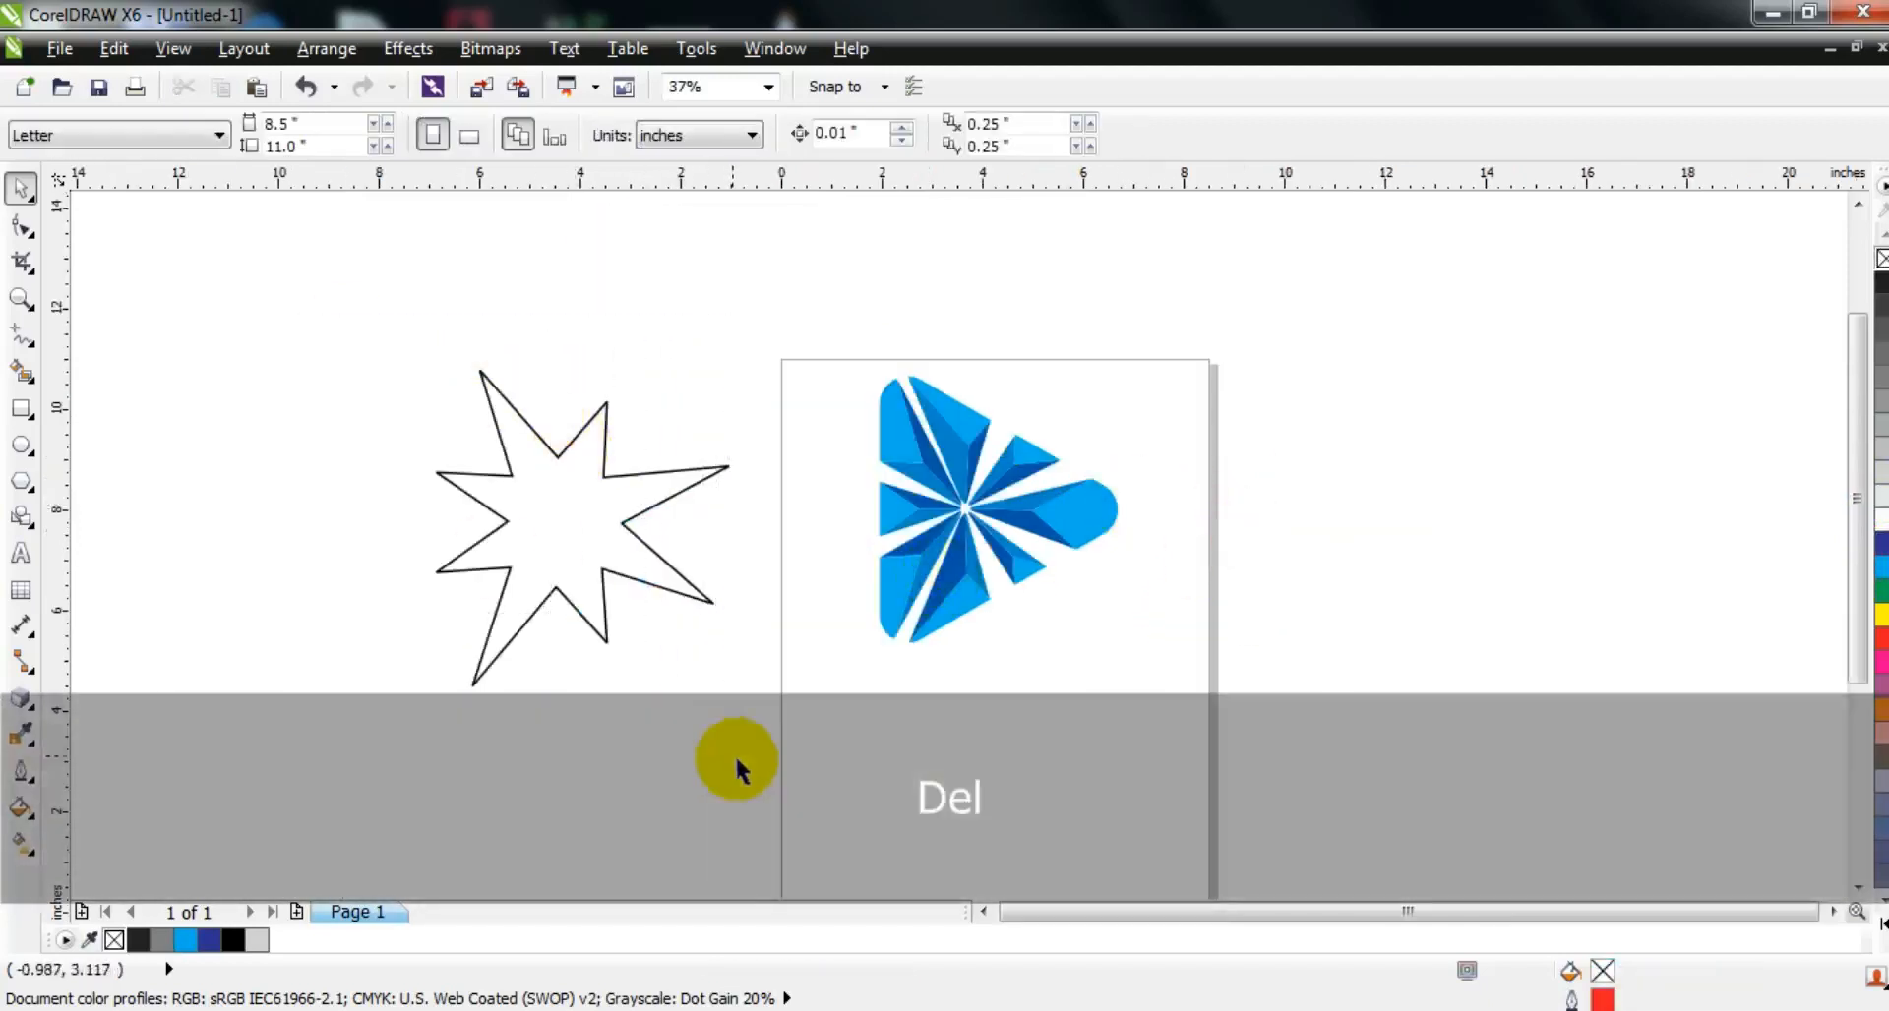
{"action": "left_click", "coordinate": [657, 602]}
{"action": "key", "text": "Delete"}
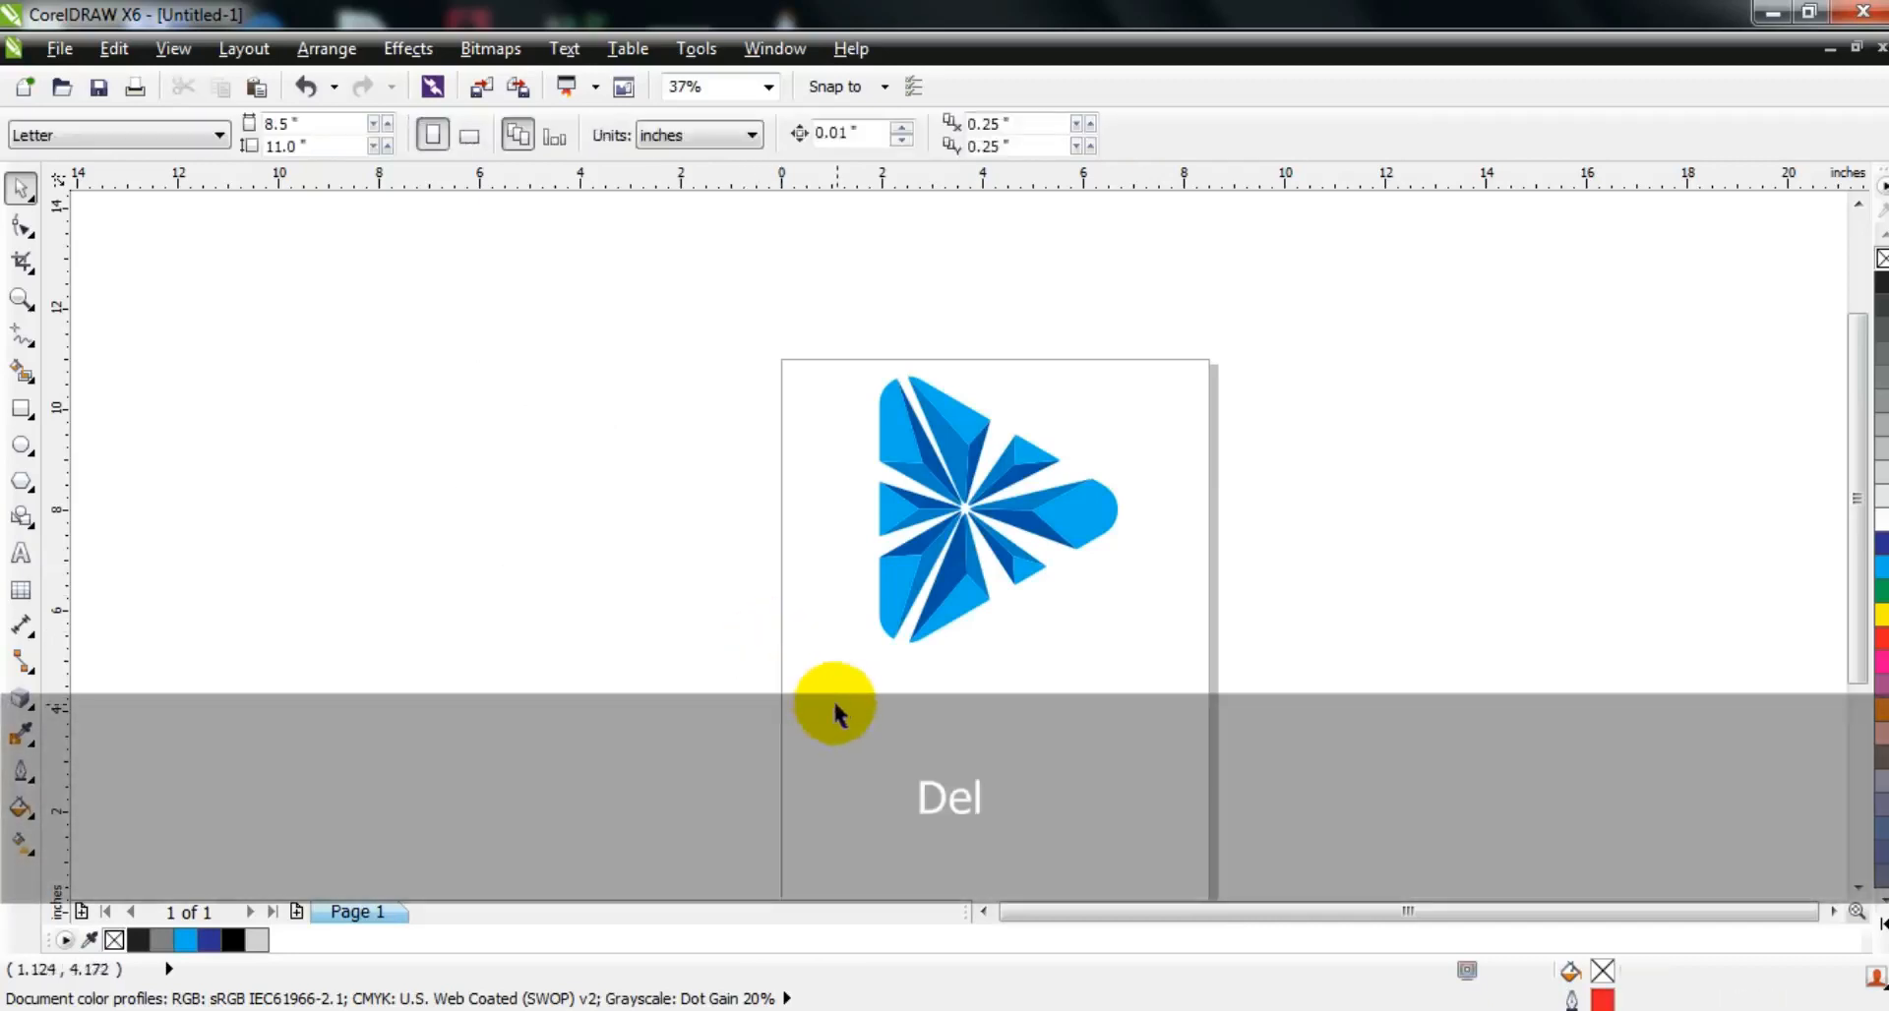
{"action": "left_click", "coordinate": [22, 298]}
{"action": "left_click_drag", "start_coordinate": [666, 338], "coordinate": [1245, 683]}
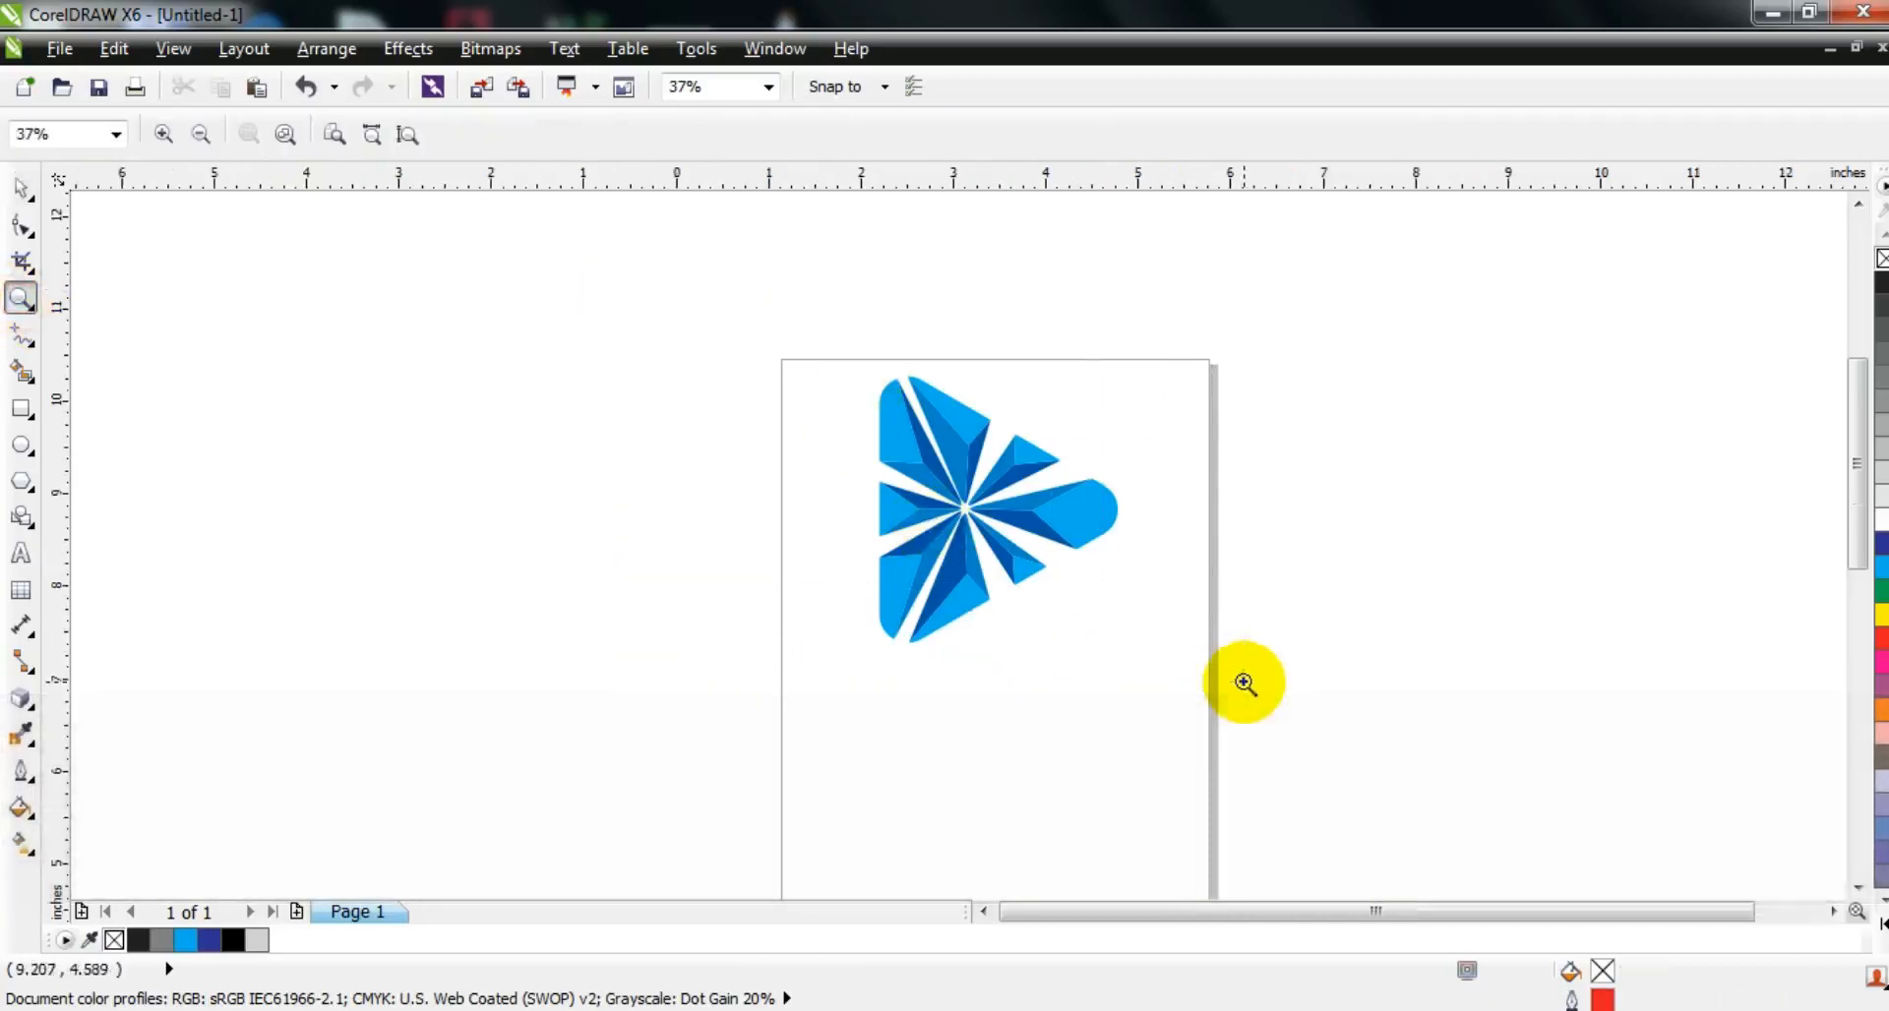